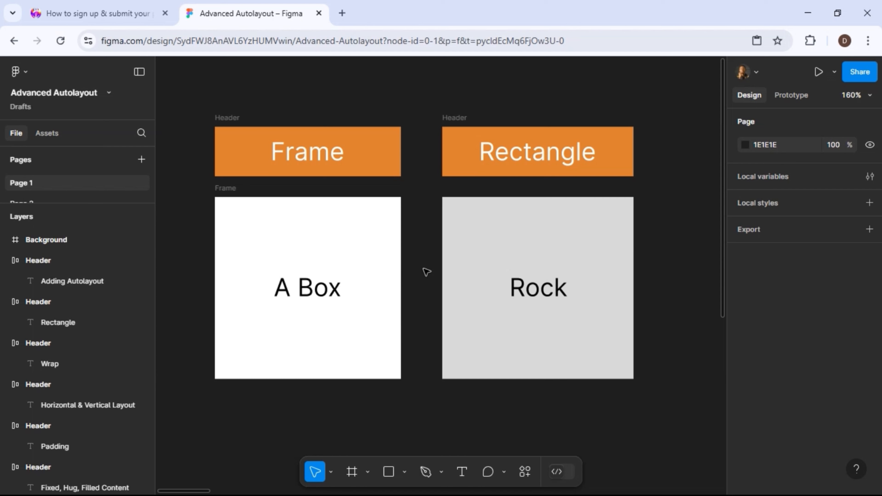
# - Check the Desktop size presets offered by the Frame tool, then leave the tool without creating a frame
pyautogui.click(352, 472)
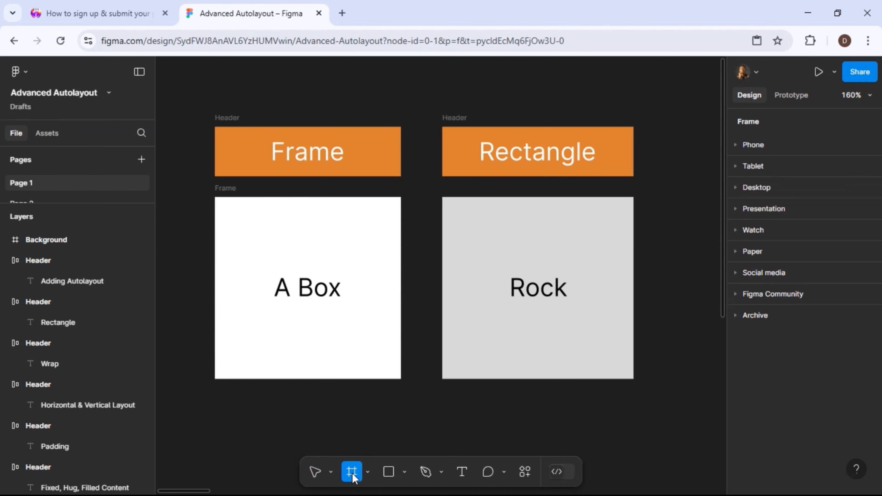
pyautogui.click(735, 209)
pyautogui.click(736, 209)
pyautogui.click(737, 190)
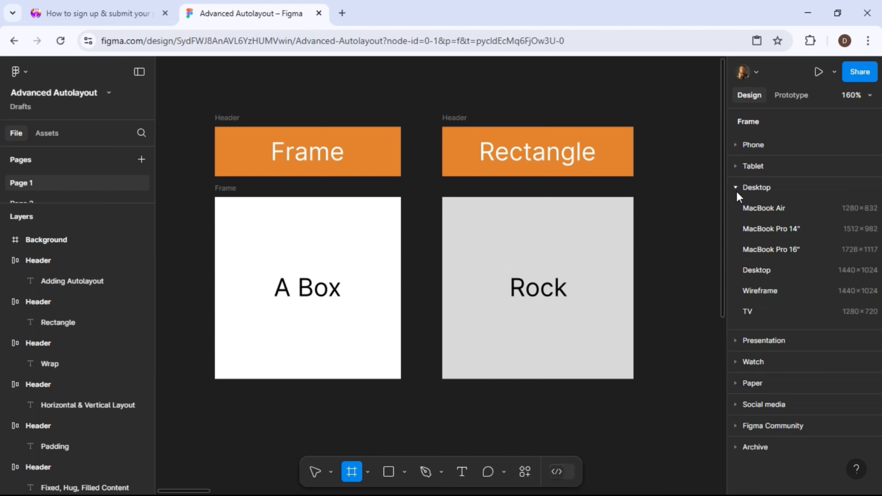
pyautogui.click(737, 191)
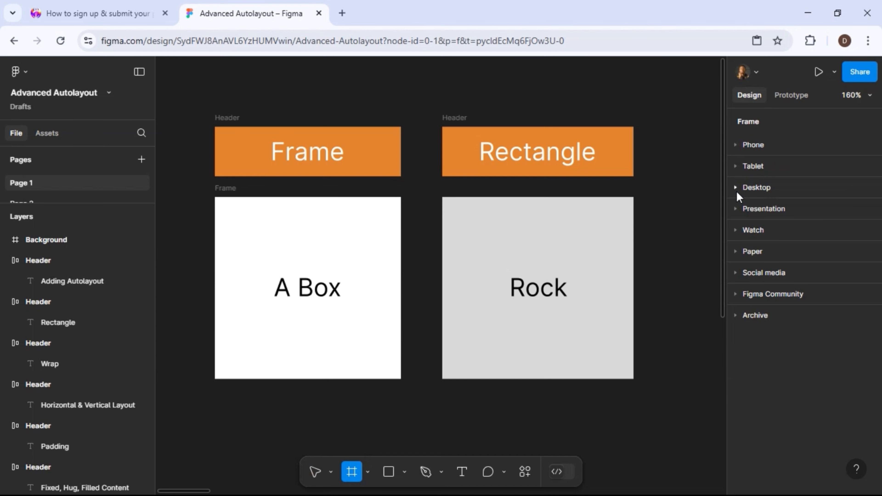
pyautogui.click(313, 475)
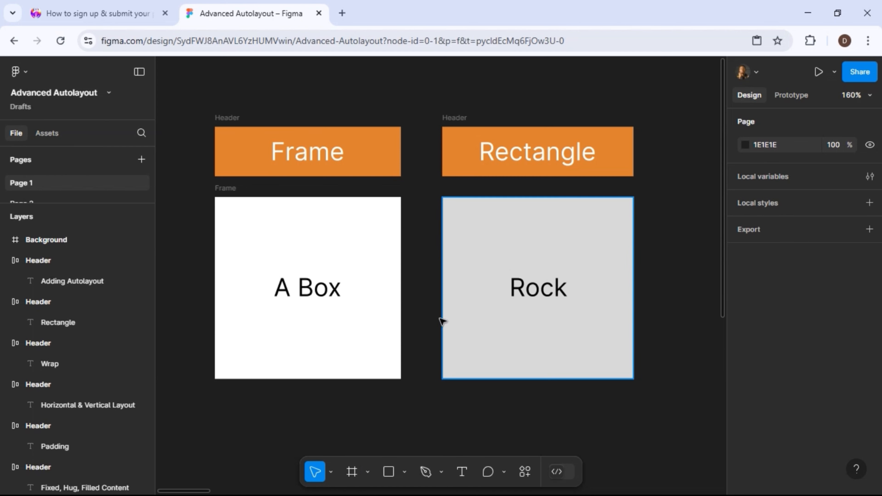
# - Inspect the vector points of the grey "Rock" rectangle, selecting its upper-left corner point, and leave vector editing
pyautogui.doubleClick(479, 239)
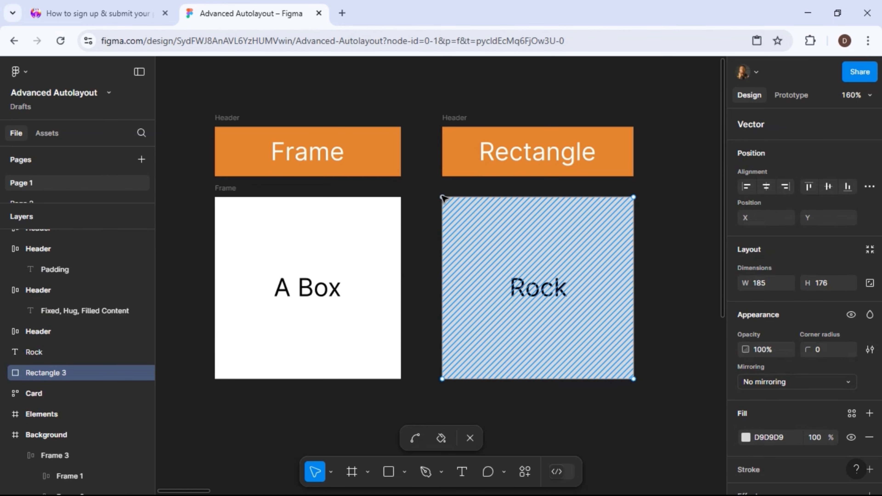
pyautogui.moveTo(443, 199)
pyautogui.mouseDown()
pyautogui.moveTo(490, 257)
pyautogui.moveTo(445, 198)
pyautogui.mouseUp()
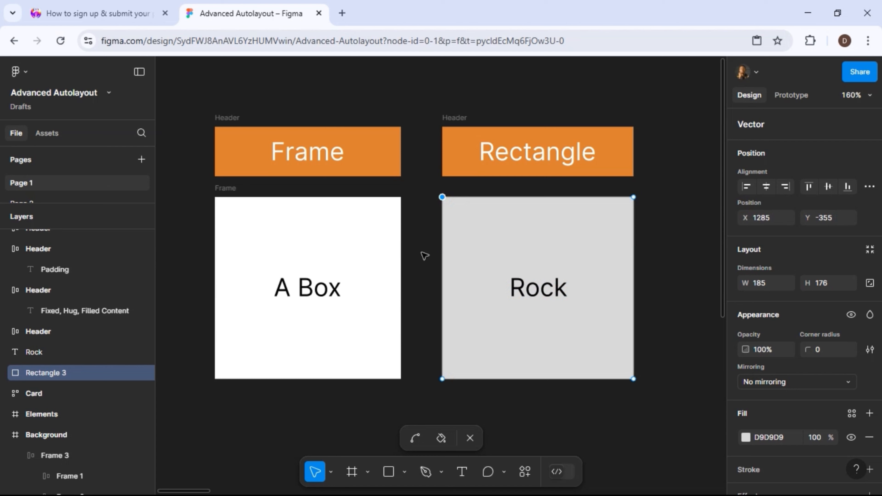
pyautogui.press('Escape')
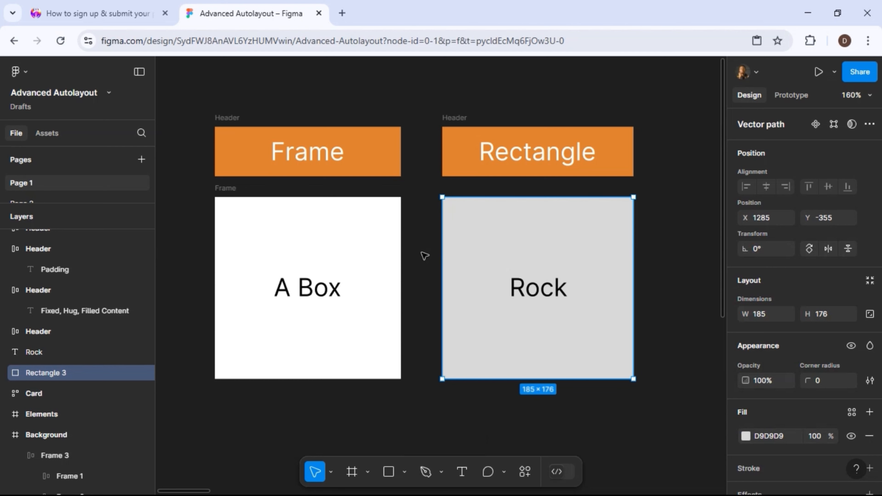
# - Add the text "This is a button" inside the Background frame under the "Adding Autolayout" header and apply auto layout to it
pyautogui.hscroll(10, 424, 256)
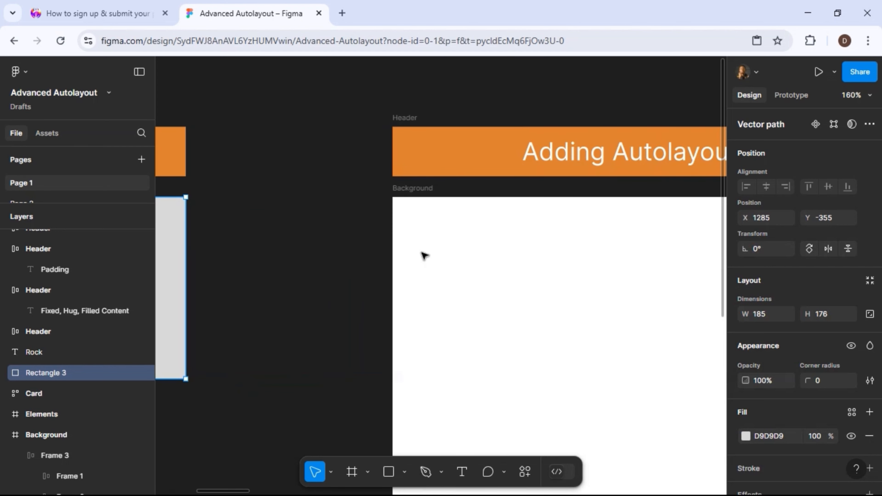
pyautogui.hscroll(4, 425, 257)
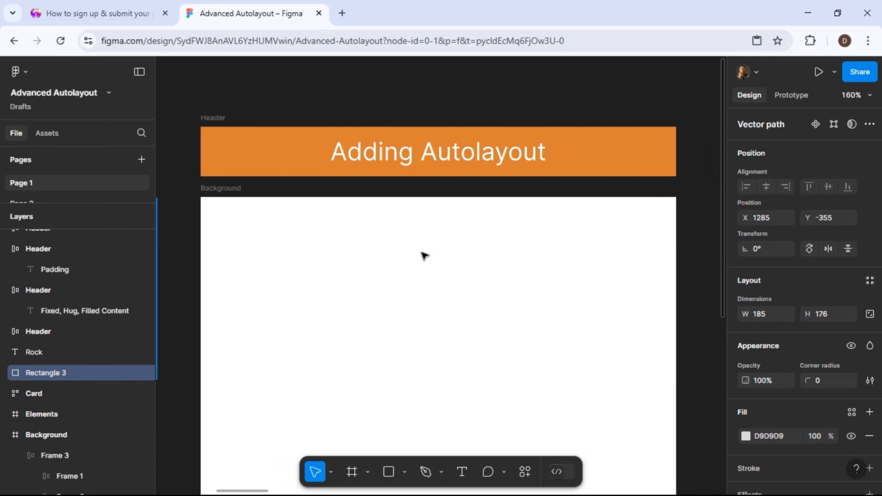
pyautogui.scroll(-3, 424, 256)
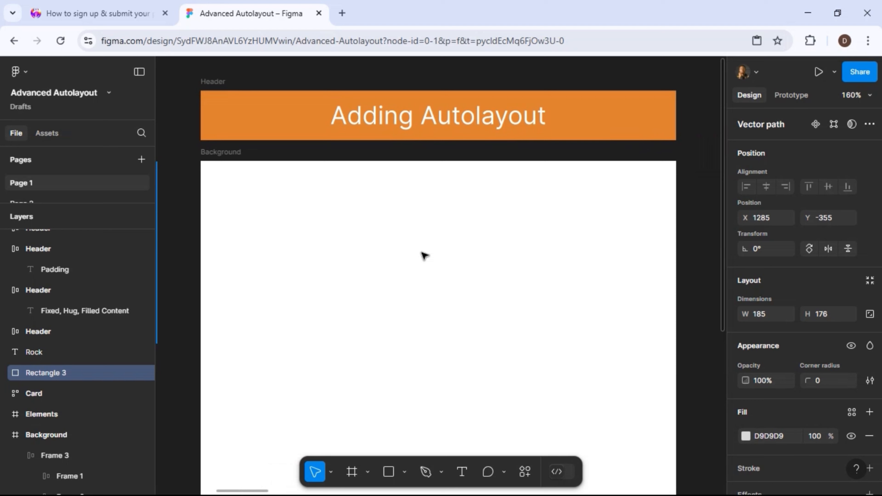
pyautogui.click(461, 471)
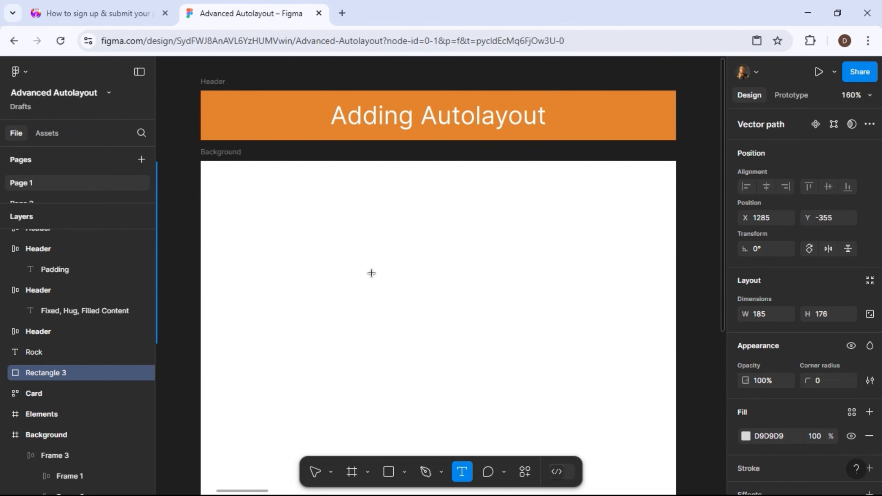
pyautogui.click(472, 324)
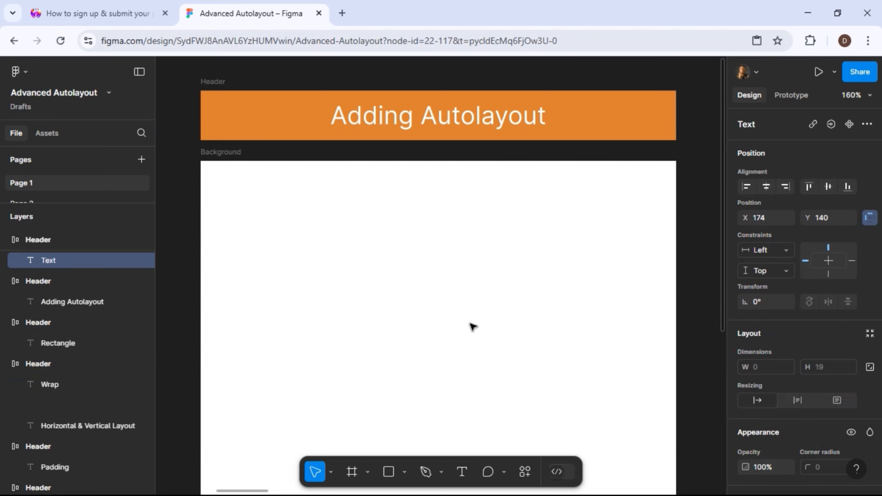
pyautogui.write('This is ')
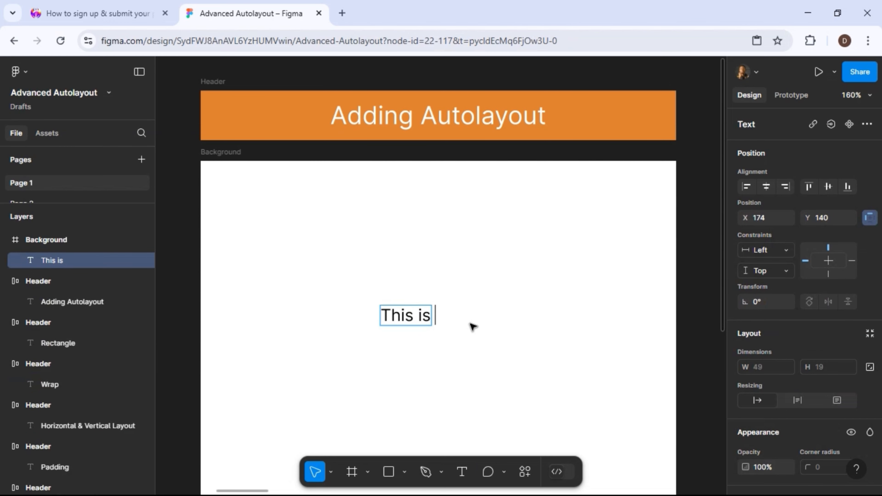
pyautogui.write('a button')
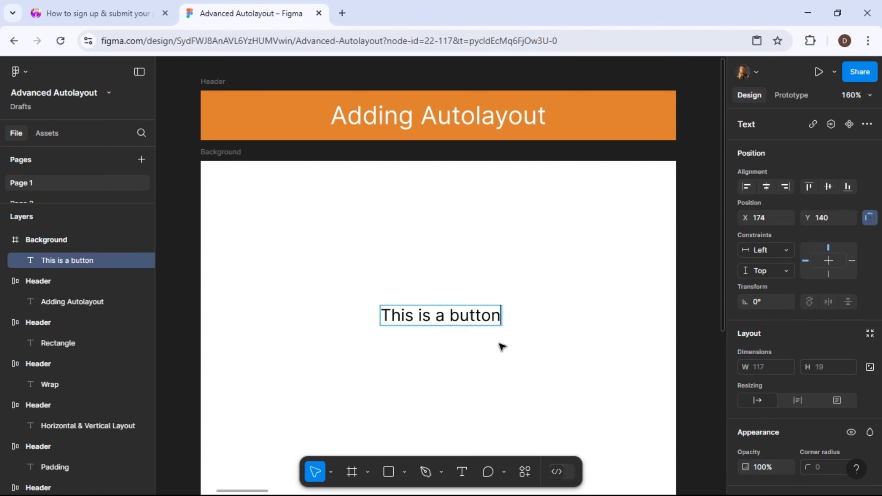
pyautogui.press('Escape')
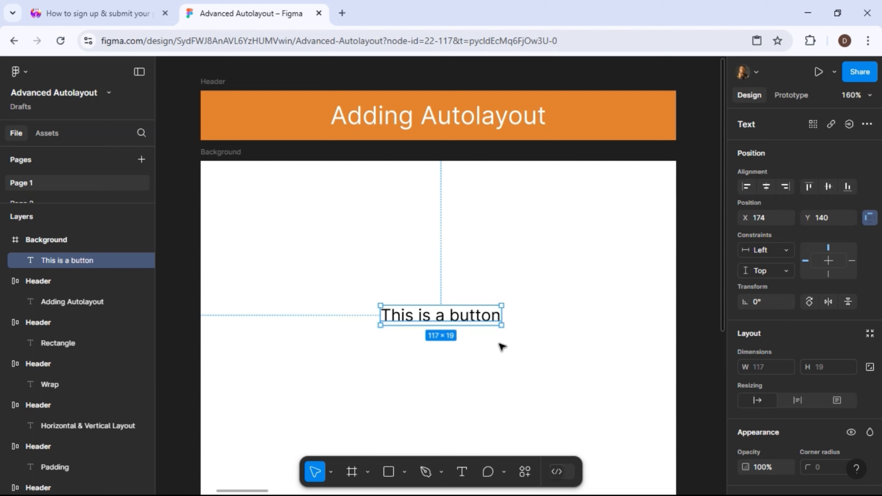
pyautogui.hotkey('shift', 'a')
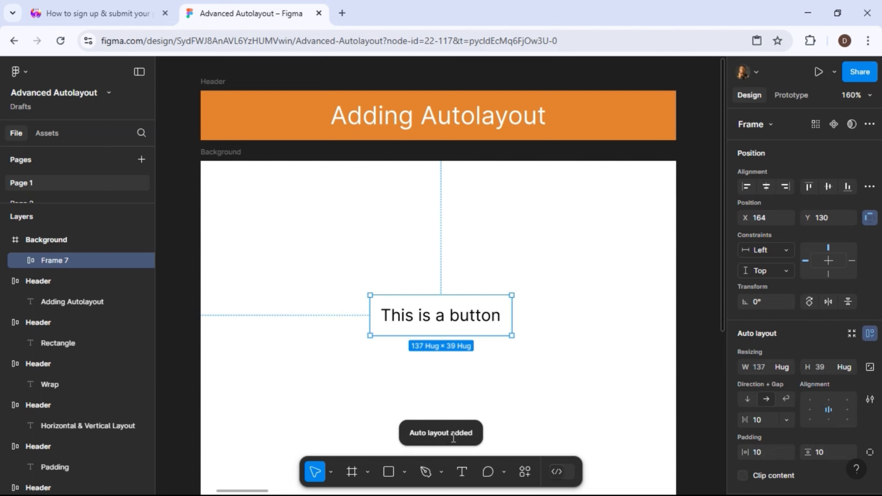
# - Give the button frame an orange DD8032 fill from the colours used on this page
pyautogui.scroll(-5, 765, 446)
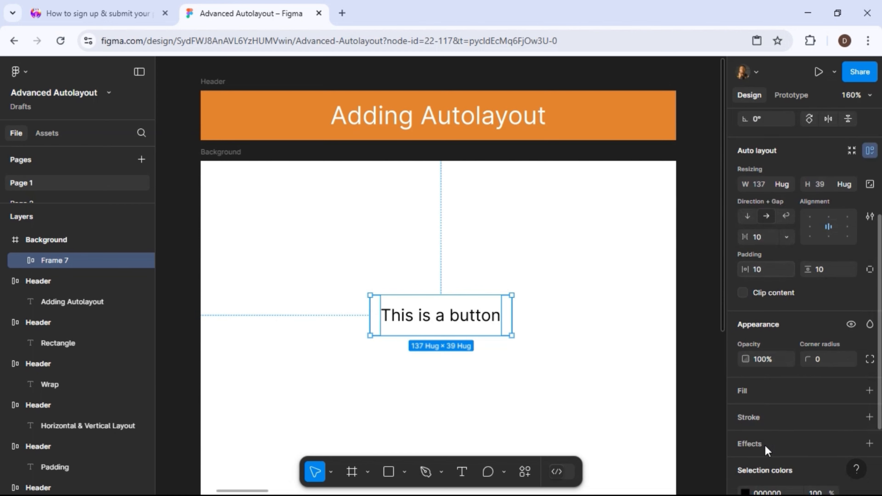
pyautogui.click(755, 392)
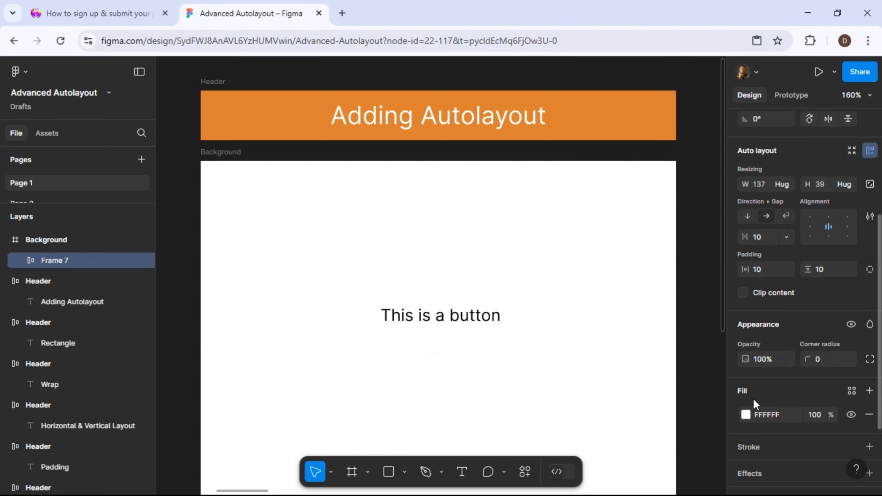
pyautogui.click(746, 414)
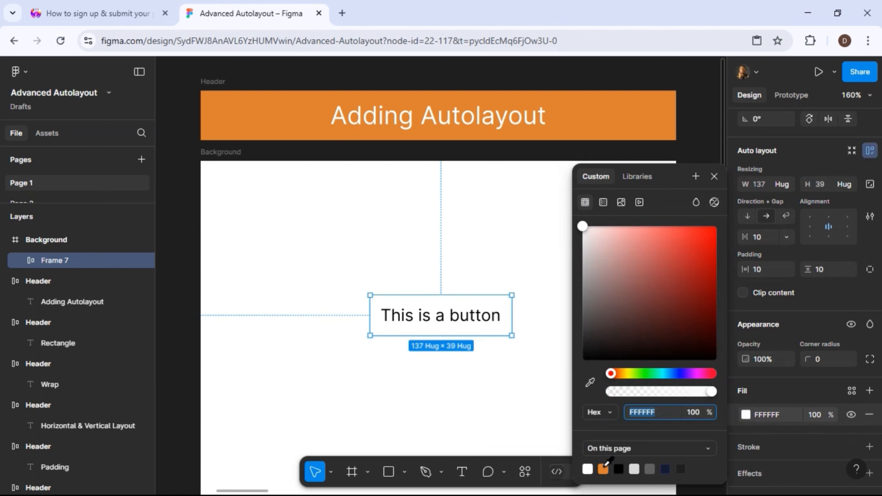
pyautogui.click(605, 467)
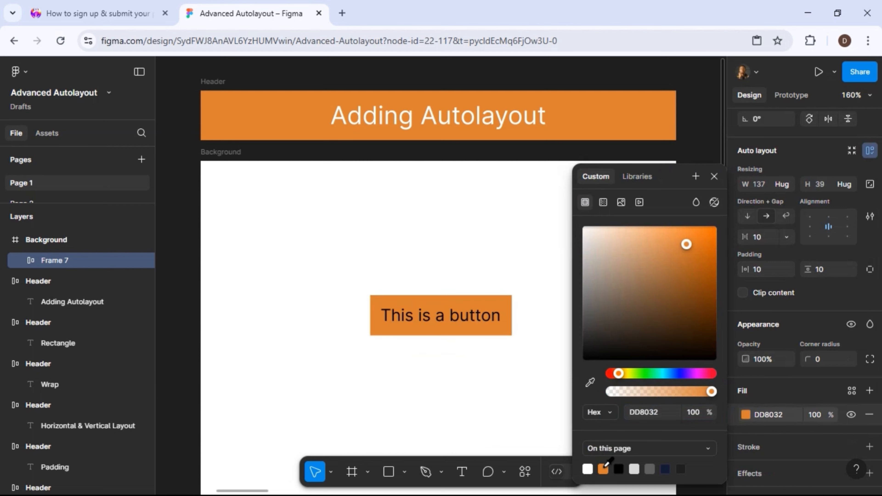
pyautogui.click(713, 182)
# - Change the button's black text colour to white, FFFFFF
pyautogui.scroll(-4, 805, 419)
pyautogui.click(782, 370)
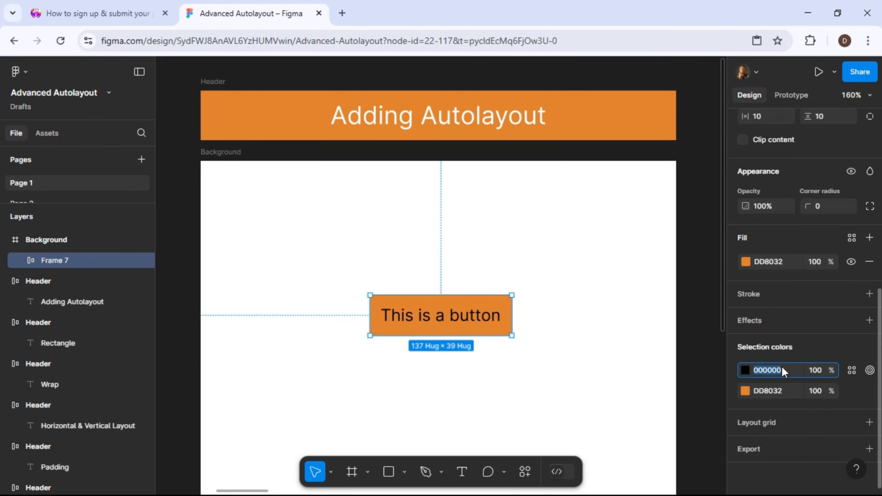
pyautogui.write('FFFFFF')
pyautogui.press('Return')
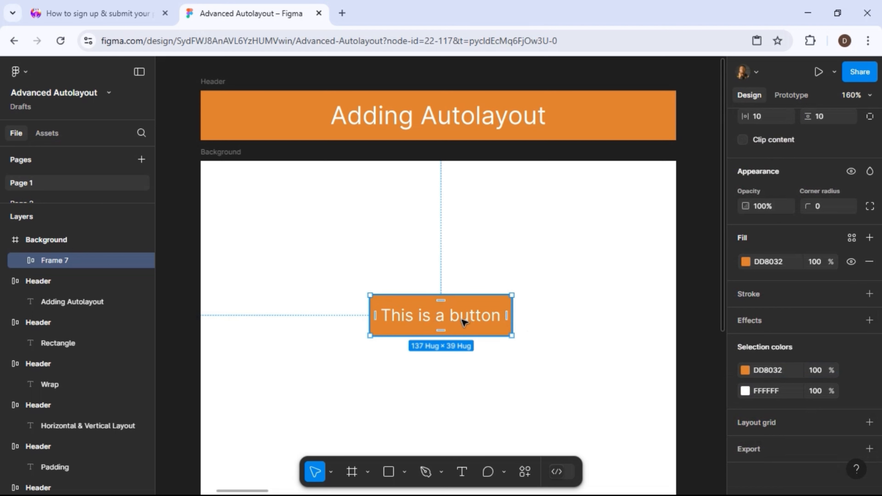
# - Remove auto layout from the orange button frame and check its layout properties
pyautogui.rightClick(421, 311)
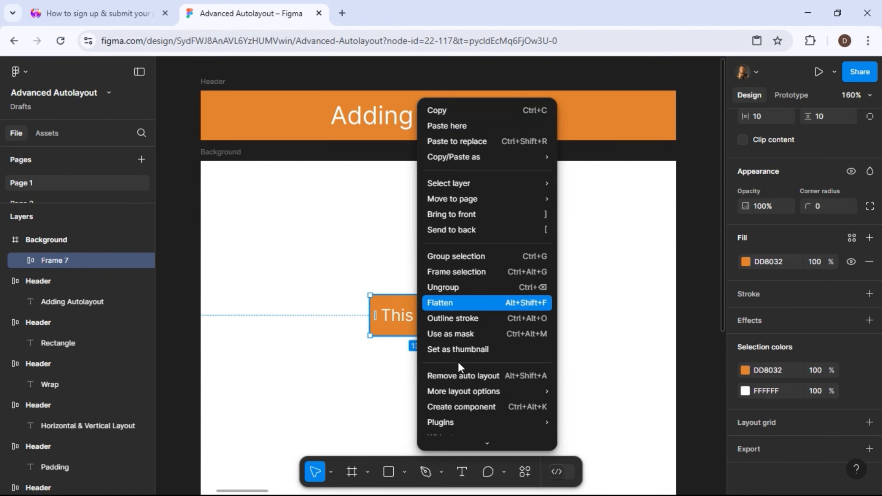
pyautogui.click(462, 376)
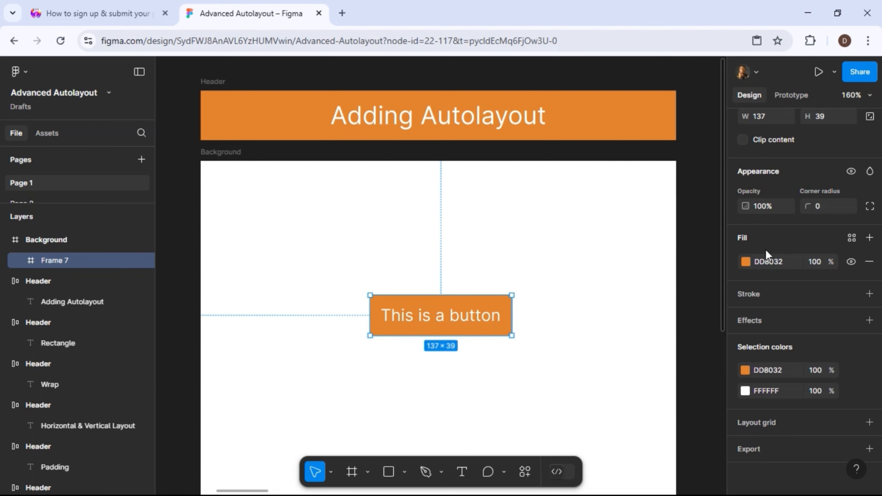
pyautogui.scroll(5, 817, 244)
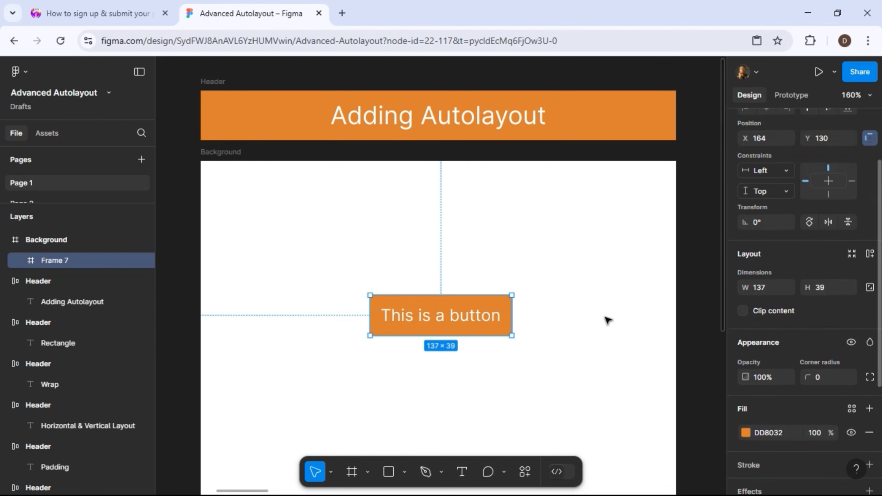
# - Add a separate text layer reading "Text" above the orange button and check its layout properties
pyautogui.click(462, 472)
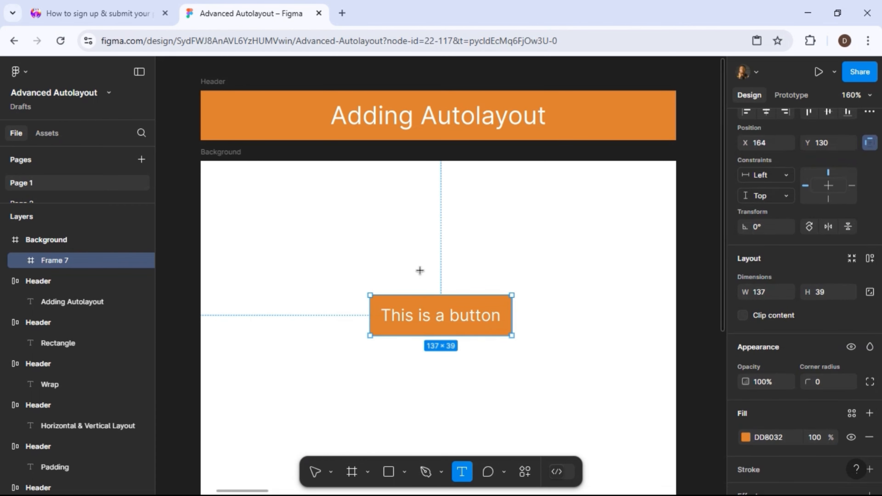
pyautogui.click(411, 239)
pyautogui.write('Text')
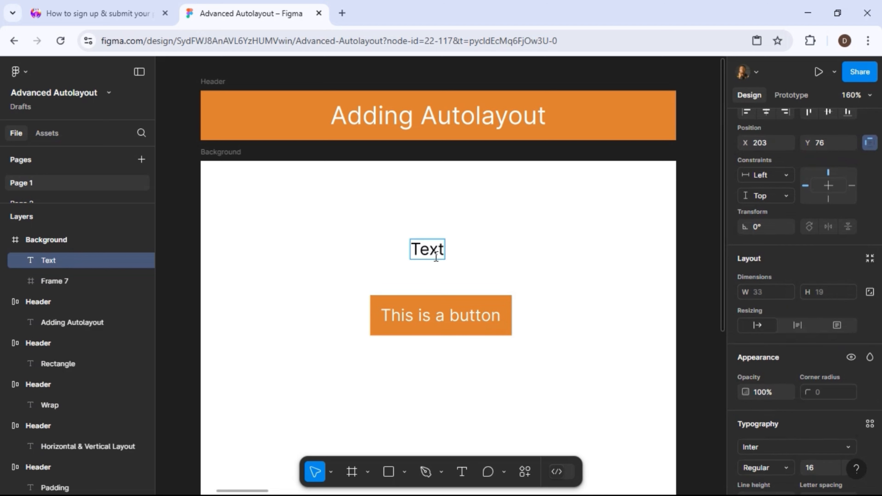
pyautogui.press('Escape')
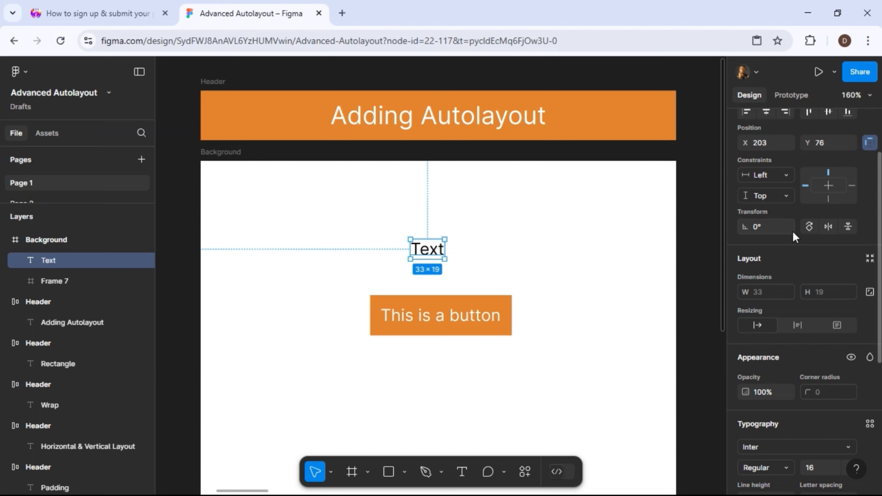
pyautogui.scroll(3, 792, 231)
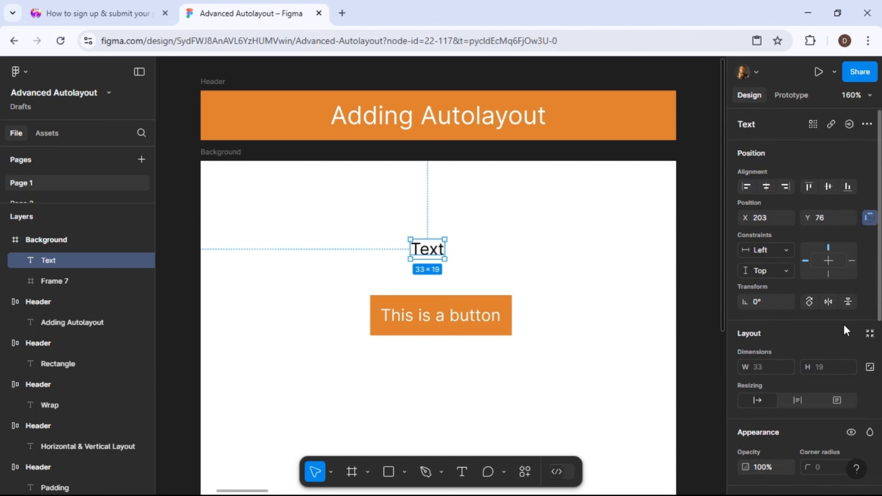
# - Draw an empty frame about 136 × 47 below the orange button, compare its layout options with the text layer's, and delete it
pyautogui.click(462, 328)
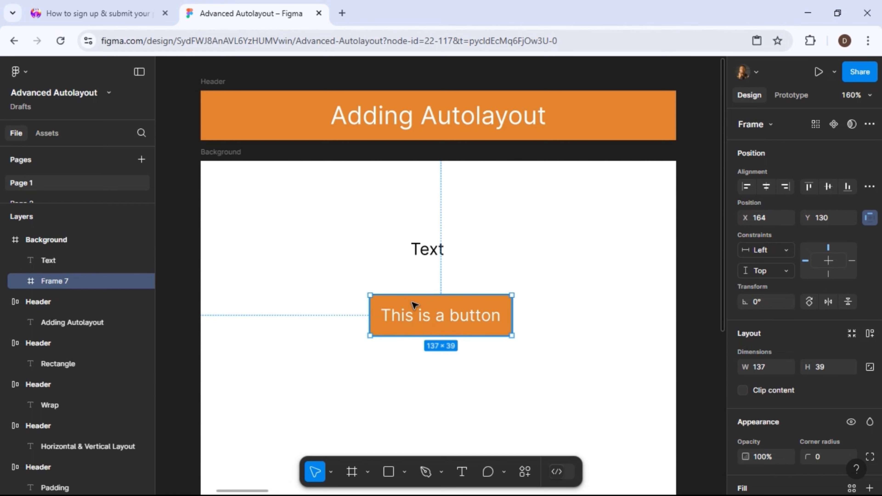
pyautogui.click(351, 472)
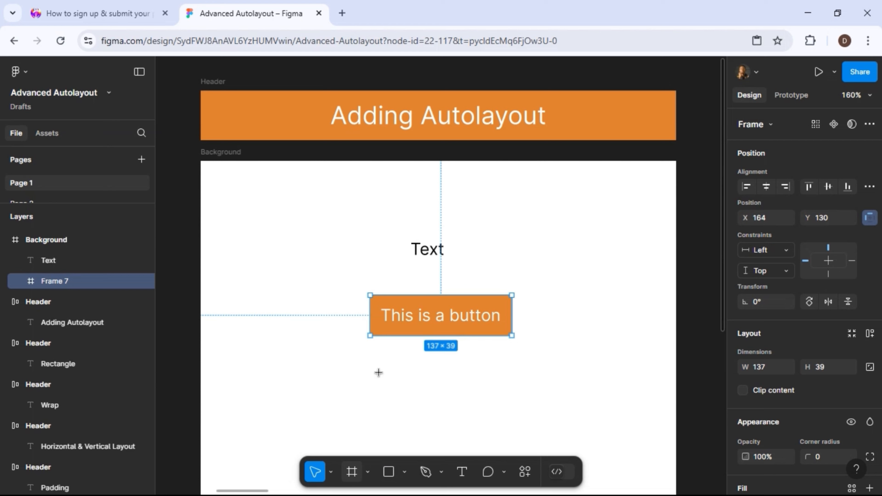
pyautogui.moveTo(380, 372); pyautogui.dragTo(520, 421)
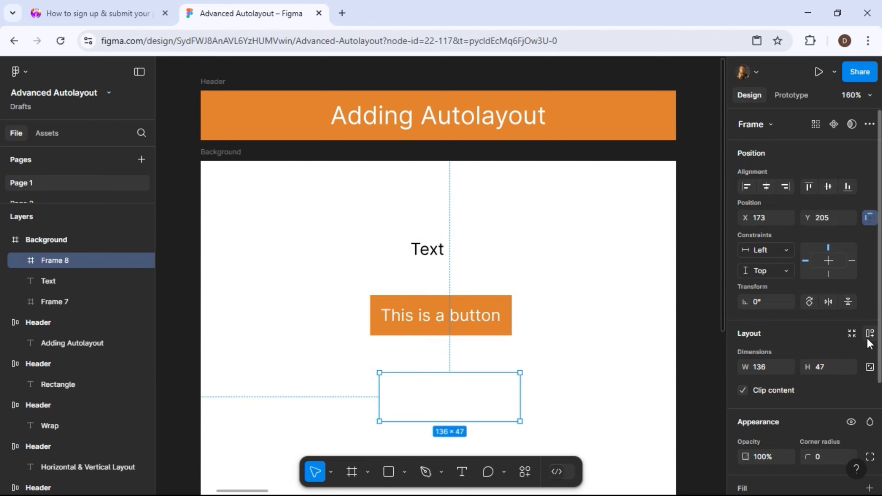
pyautogui.click(435, 258)
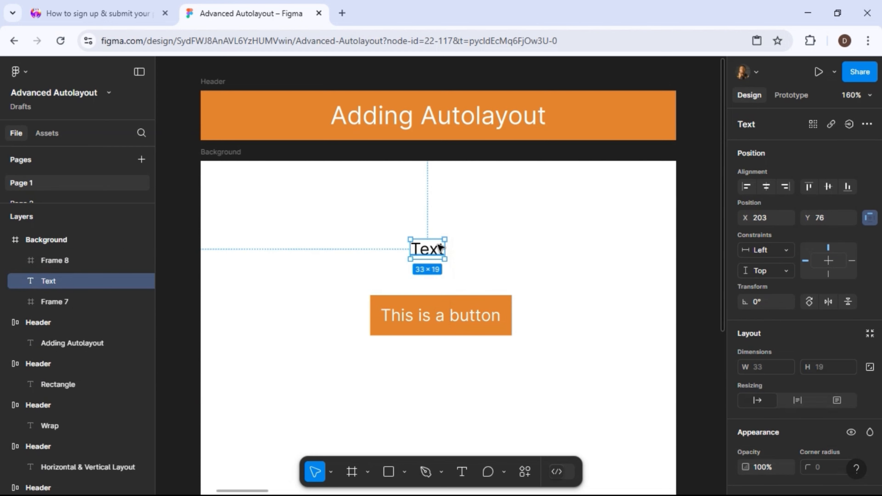
pyautogui.click(435, 392)
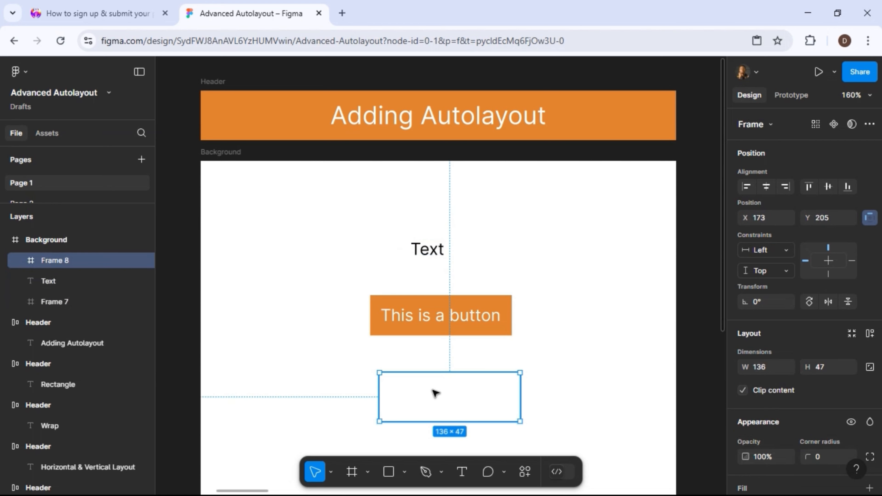
pyautogui.press('Delete')
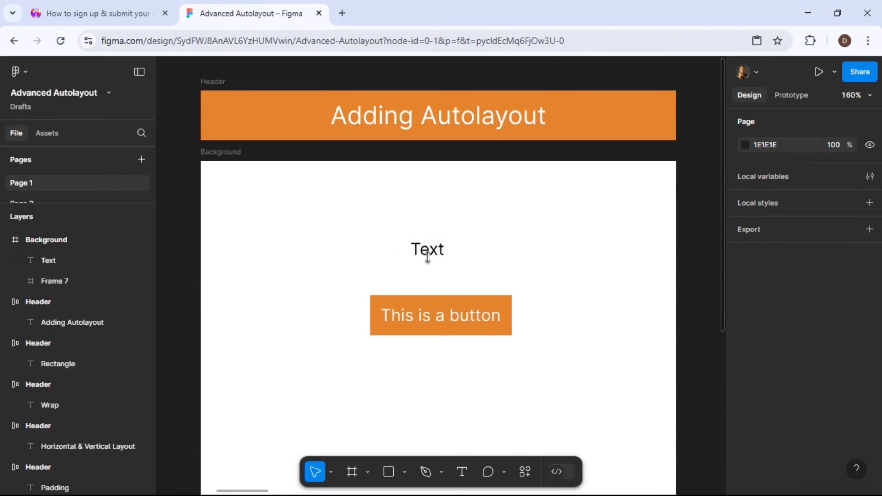
# - Delete the separate "Text" layer above the button and add auto layout back to the orange button frame
pyautogui.click(422, 256)
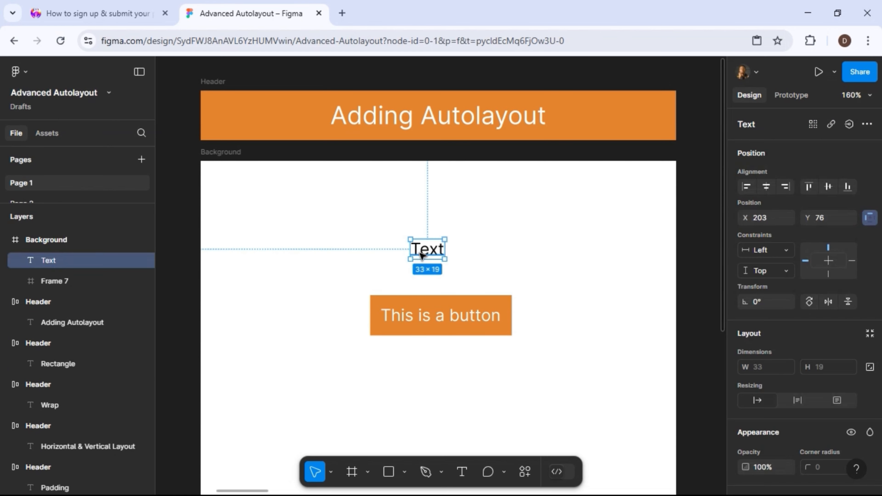
pyautogui.press('Delete')
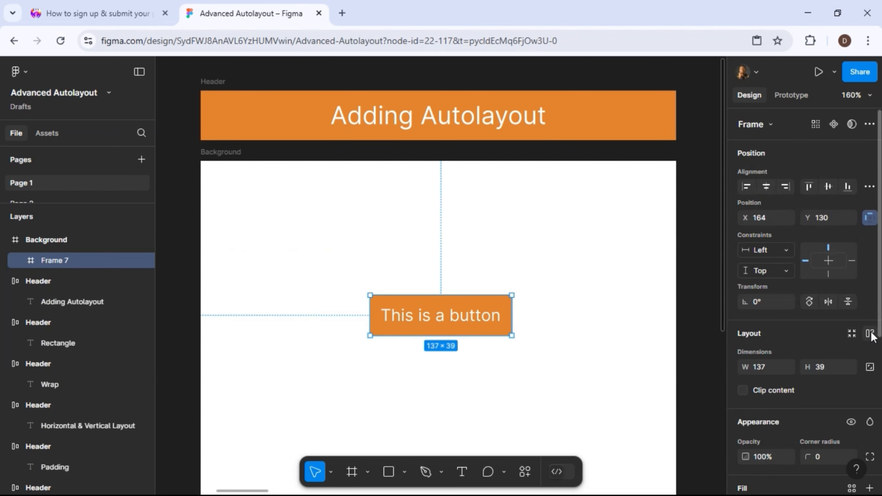
pyautogui.click(870, 333)
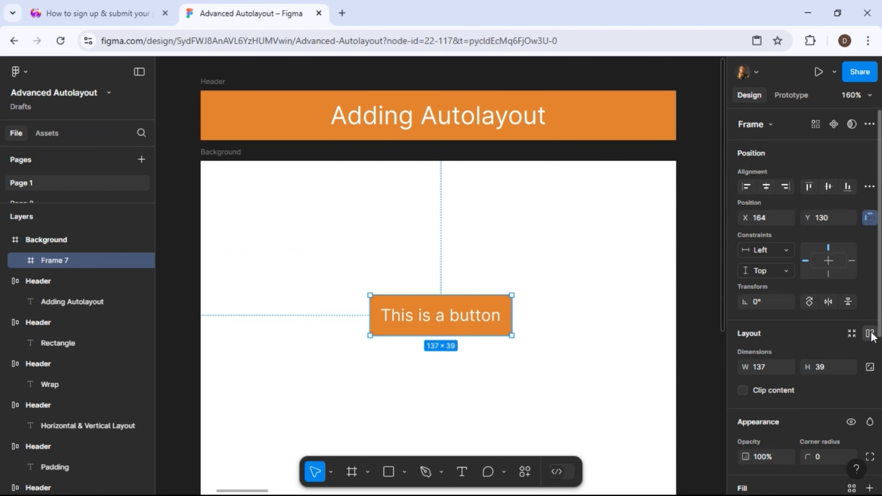
pyautogui.click(591, 335)
# - Examine the "Fixed, Hug, Filled Content" section with its three orange example frames
pyautogui.hscroll(10, 590, 332)
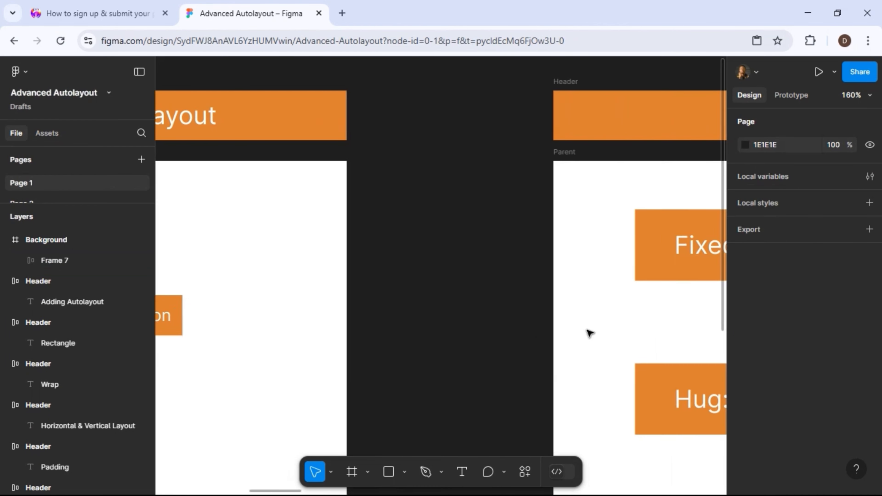
pyautogui.hscroll(5, 590, 332)
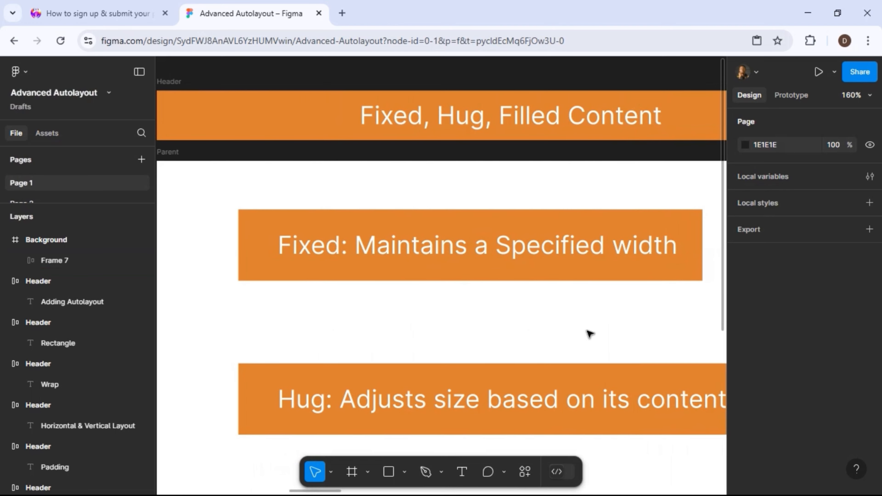
pyautogui.press('-')
pyautogui.press('-')
pyautogui.scroll(-1, 590, 334)
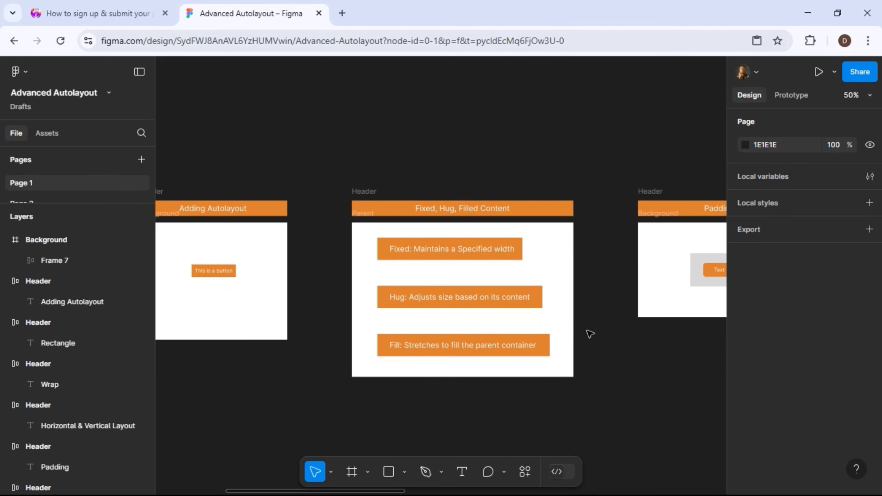
pyautogui.hscroll(4, 590, 334)
pyautogui.press('+')
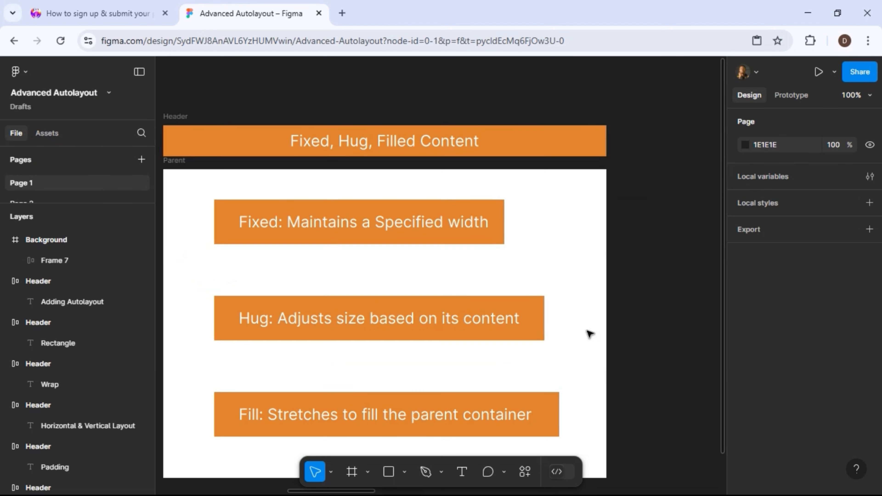
pyautogui.scroll(-3, 589, 334)
pyautogui.hscroll(-2, 590, 333)
pyautogui.scroll(3, 590, 334)
pyautogui.scroll(-1, 590, 334)
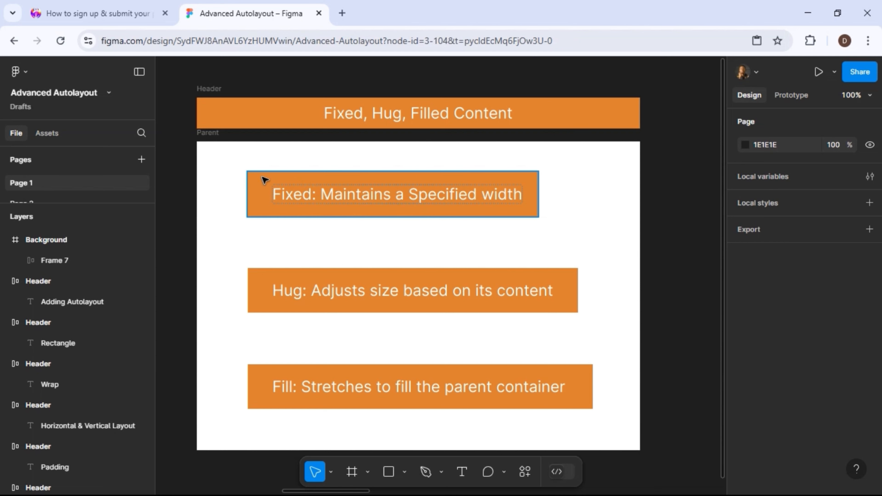
# - Check the width resizing options of the orange "Fixed" frame, keeping Fixed width selected
pyautogui.click(264, 179)
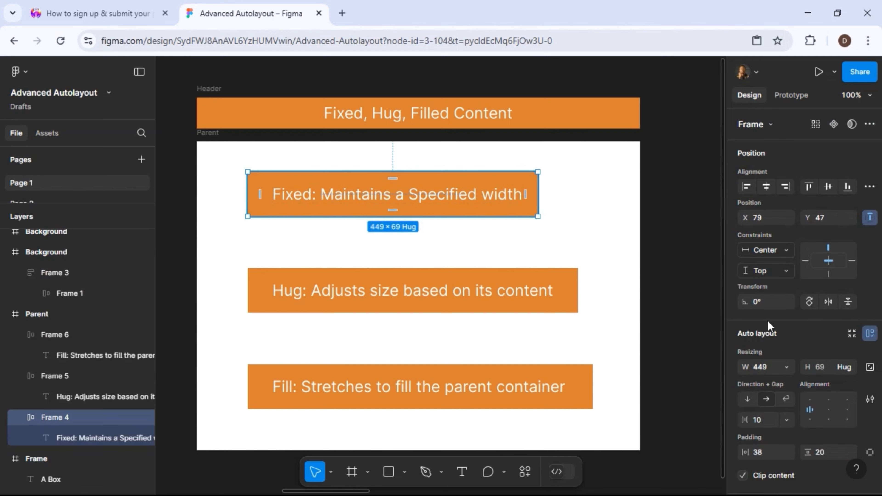
pyautogui.click(788, 364)
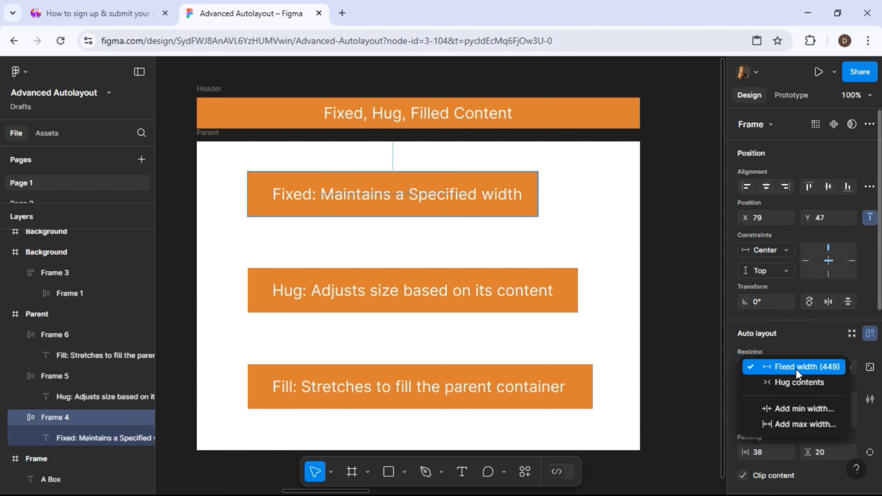
pyautogui.click(796, 367)
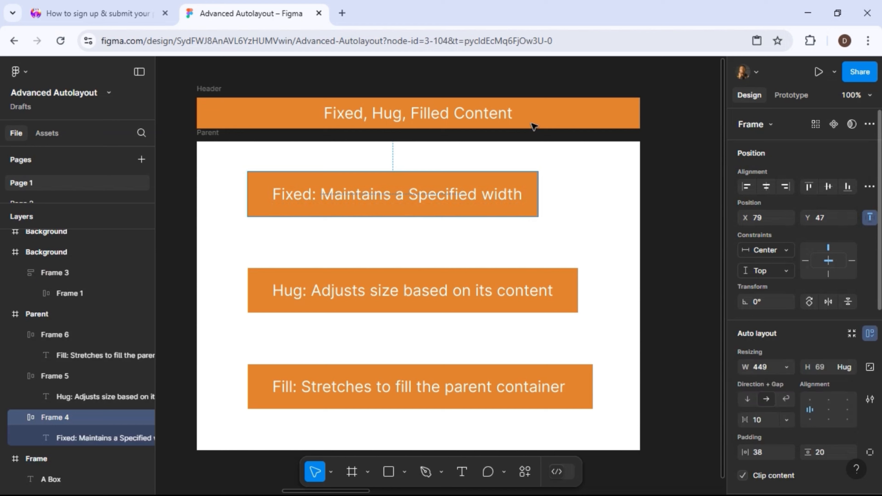
# - Test the "Fixed" frame by replacing its text with a long string of random letters, and undo the text change
pyautogui.doubleClick(450, 193)
pyautogui.doubleClick(451, 194)
pyautogui.write('djh')
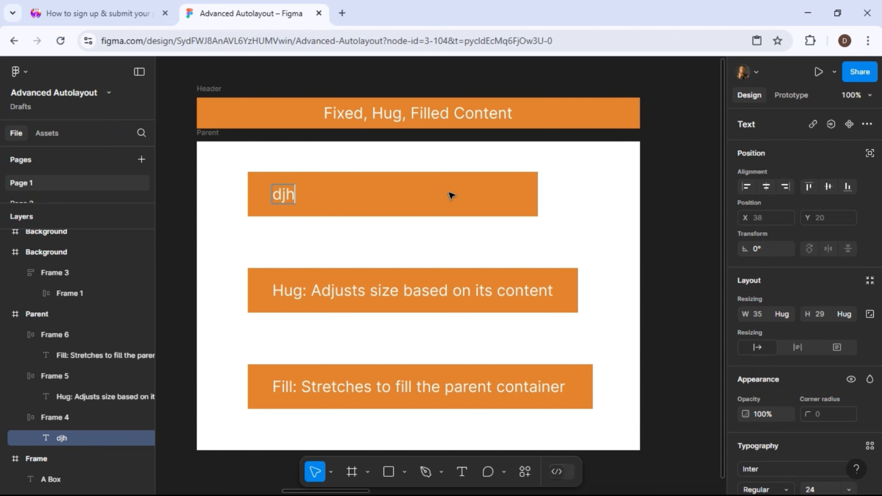
pyautogui.write('jdfjfdfjkdhfsjkldjlskjdklajklaj')
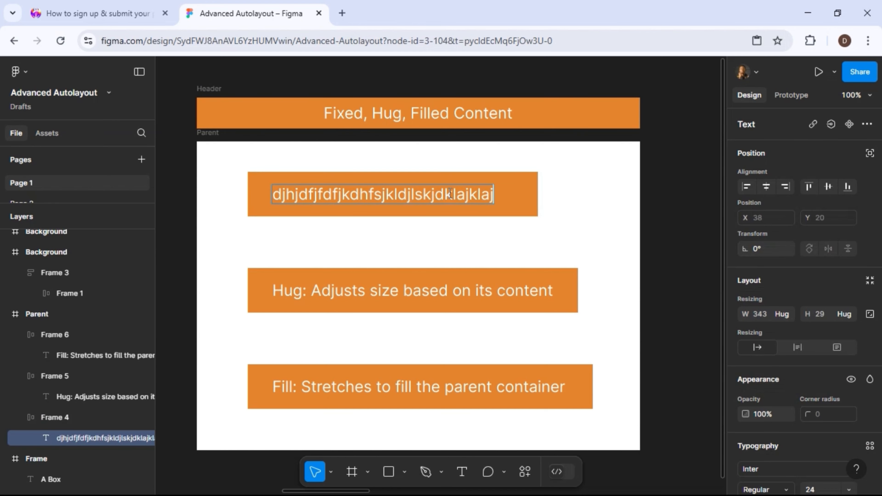
pyautogui.write('klsjakljklsajklsjakl')
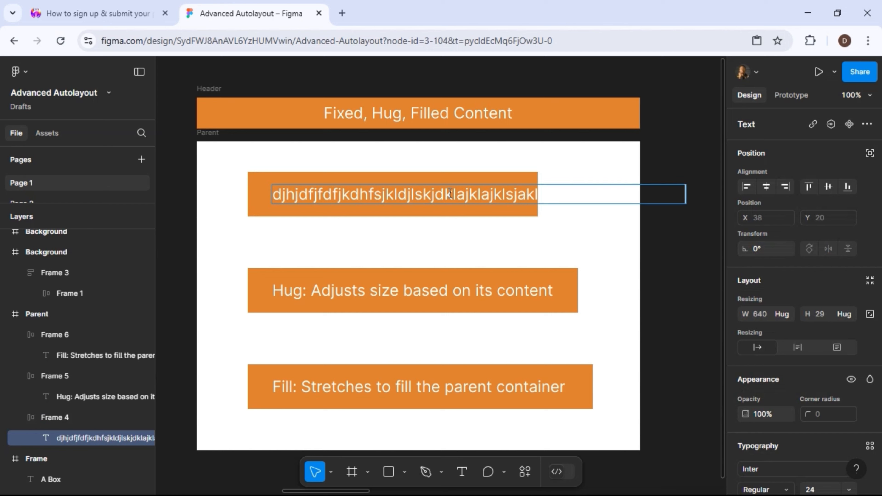
pyautogui.hotkey('ctrl', 'z')
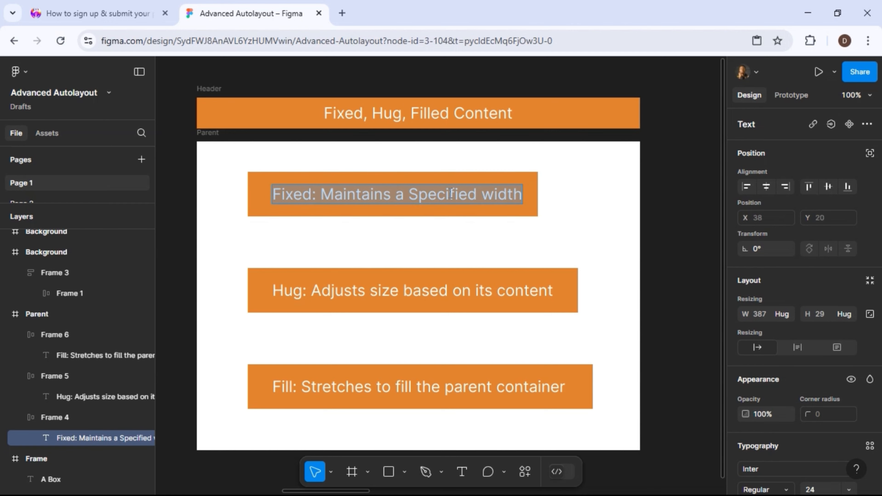
pyautogui.press('Escape')
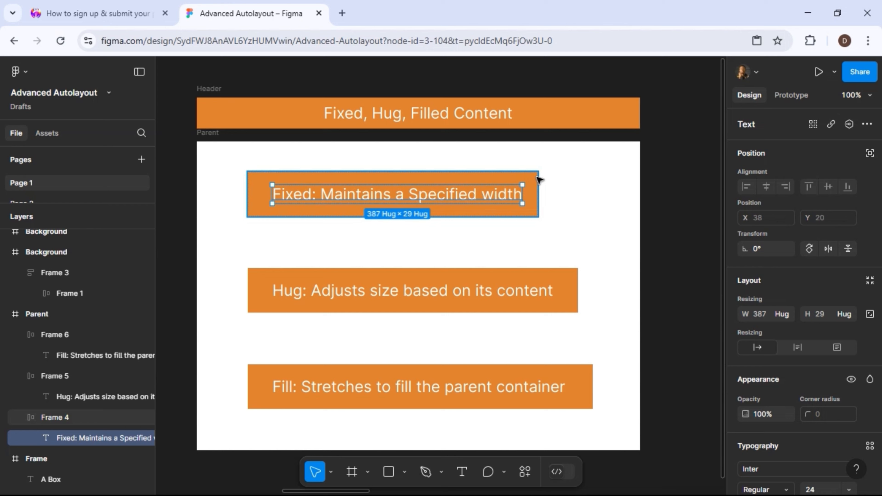
pyautogui.press('Escape')
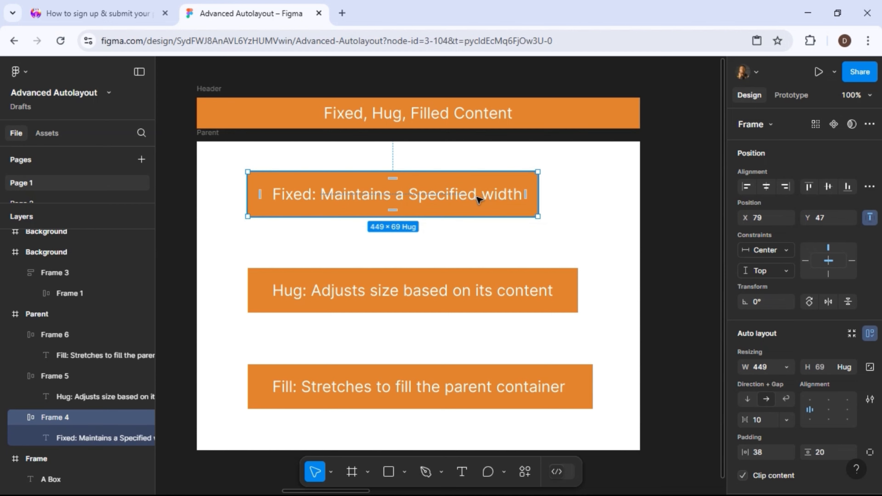
# - Check the width resizing options of the orange "Hug" frame, keeping Hug contents selected
pyautogui.scroll(-2, 479, 200)
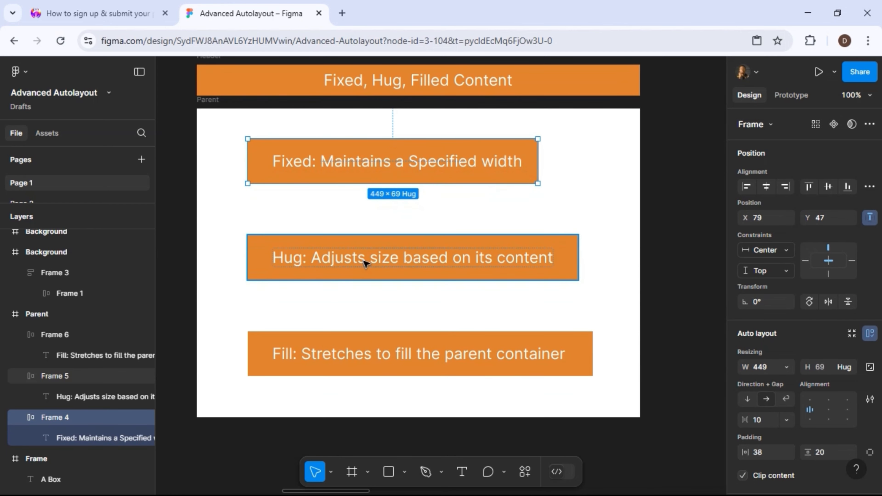
pyautogui.click(272, 248)
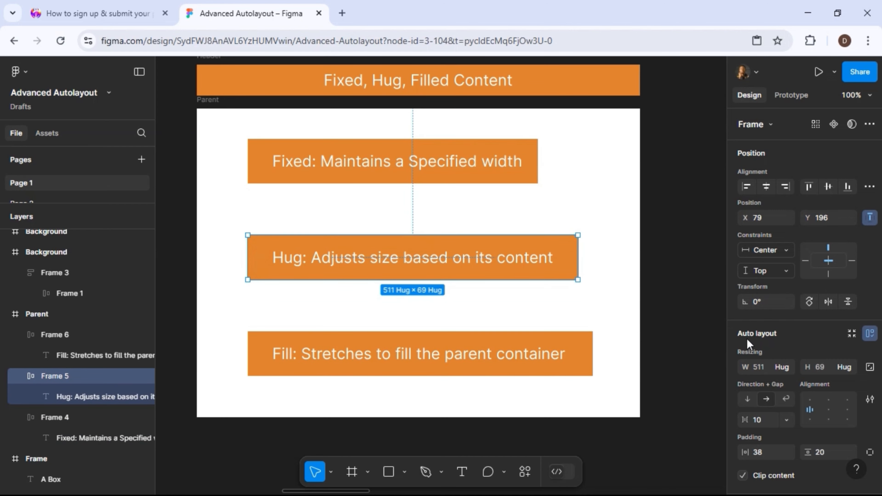
pyautogui.click(787, 369)
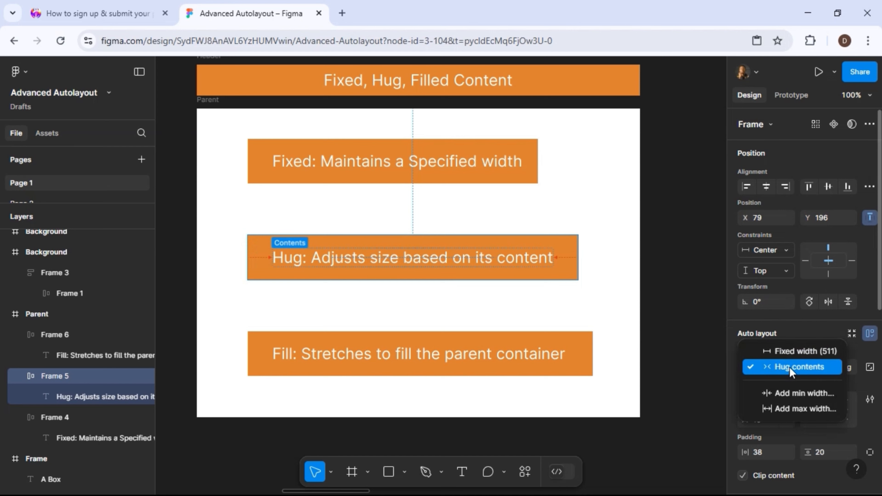
pyautogui.click(790, 367)
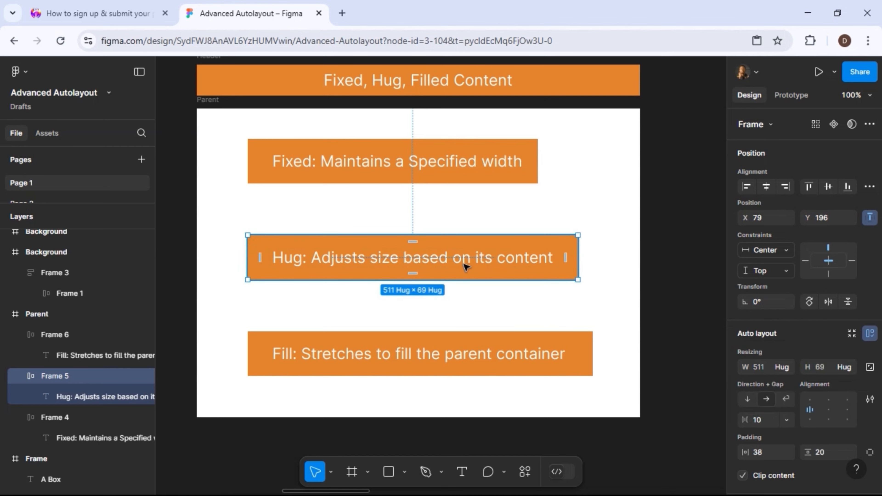
# - Replace the word "content" in the "Hug" frame's text with "Child element"
pyautogui.doubleClick(423, 262)
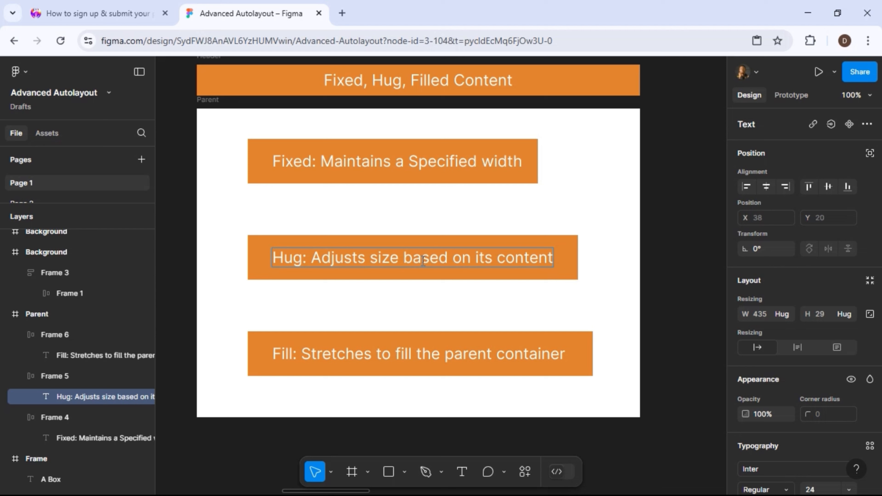
pyautogui.moveTo(423, 260); pyautogui.dragTo(343, 262)
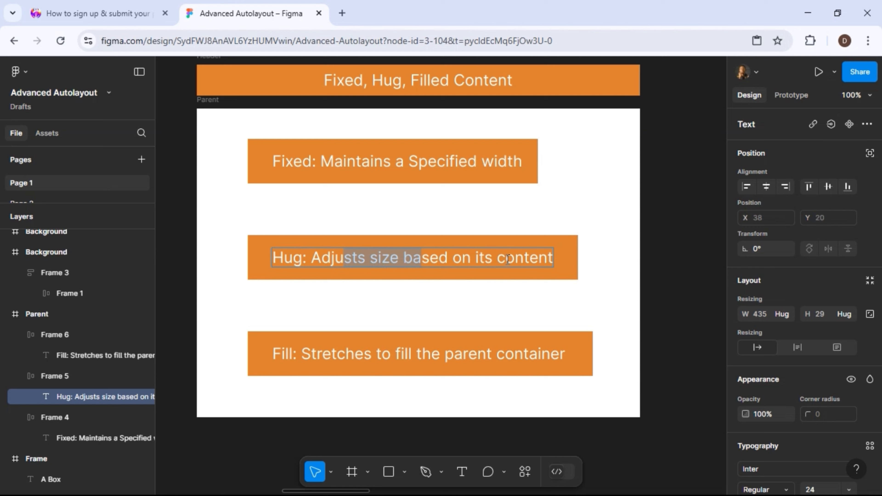
pyautogui.moveTo(497, 260); pyautogui.dragTo(562, 268)
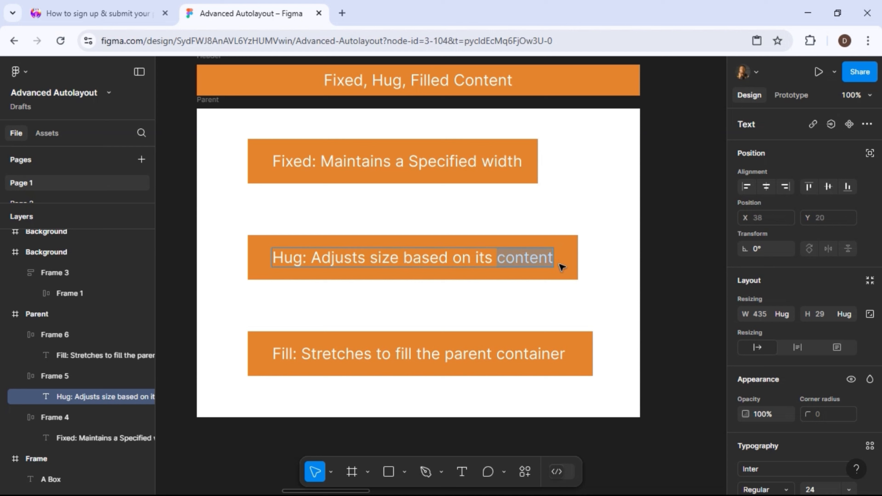
pyautogui.write('Child ')
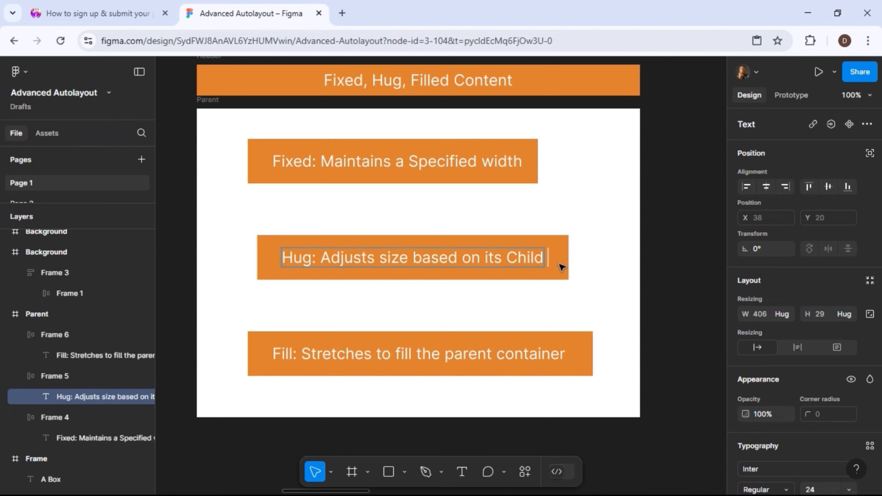
pyautogui.write('eleme')
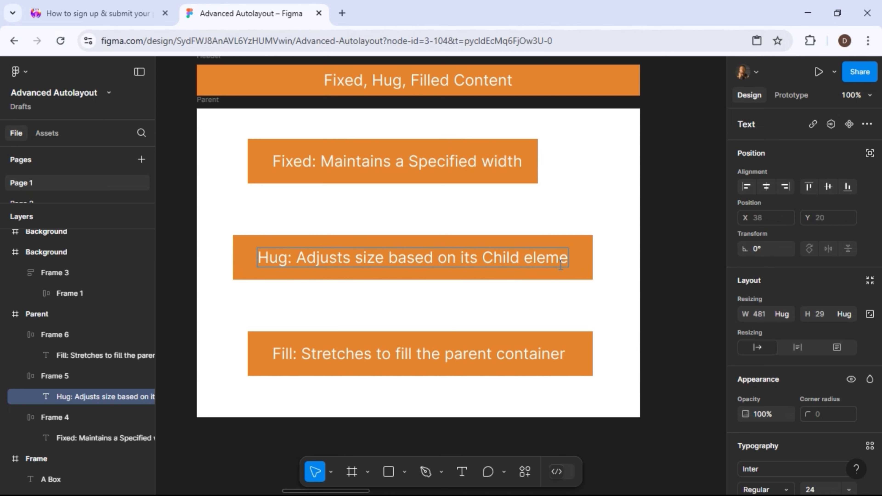
pyautogui.write('nt')
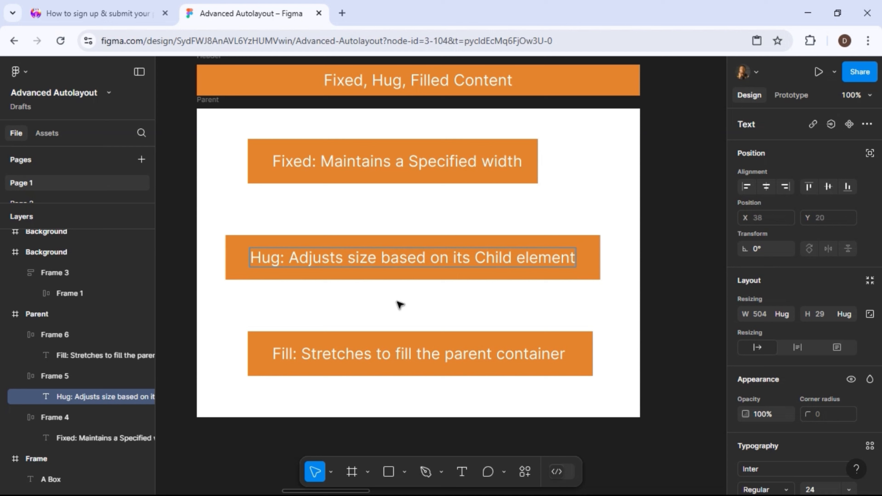
pyautogui.press('Escape')
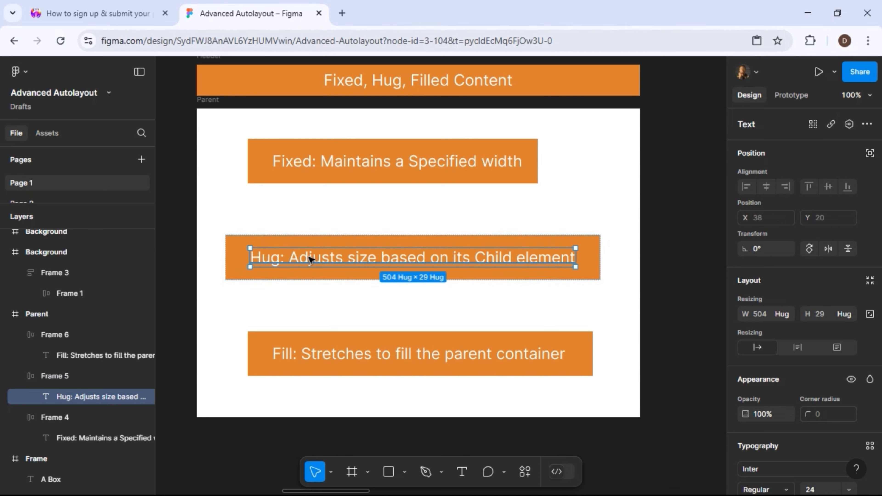
# - Test the "Hug" frame by replacing its text with two lines of random letters, and undo the text change
pyautogui.doubleClick(459, 261)
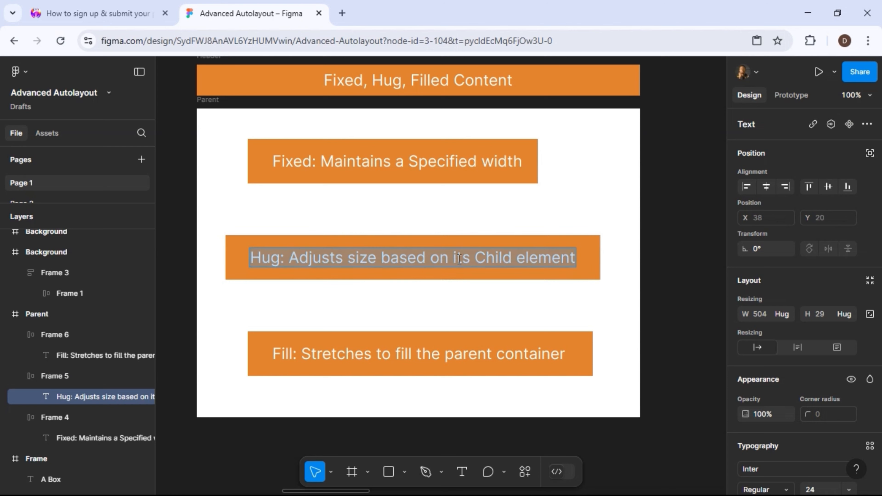
pyautogui.write('dfhdhfdjfhdjfhj')
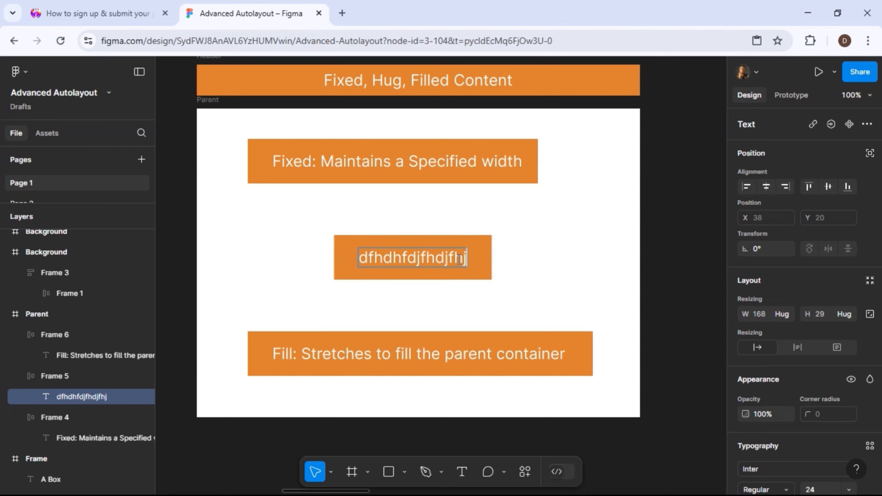
pyautogui.write('dhfhfjdfhdjhfdhfdfh')
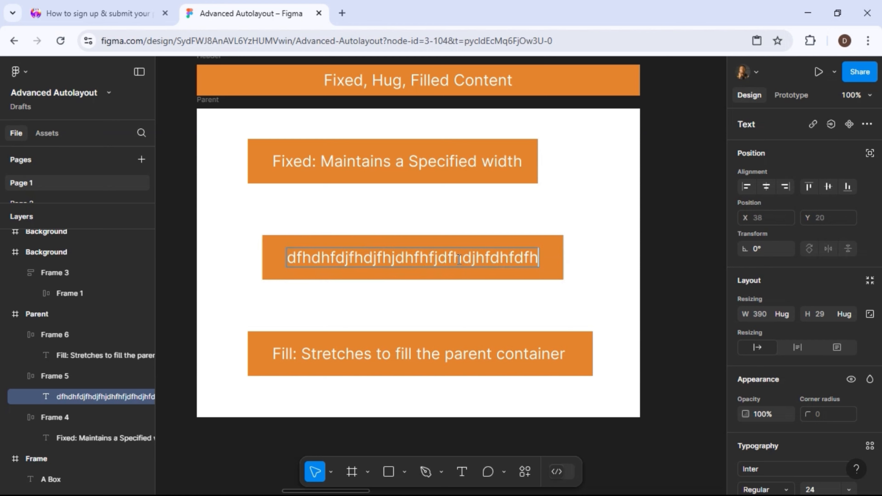
pyautogui.write('dhfjdfhfhf')
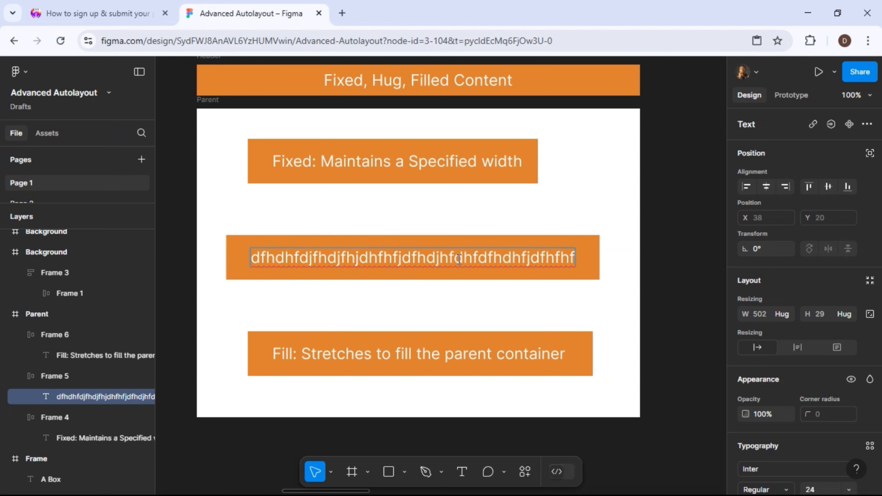
pyautogui.write('fdhjdf')
pyautogui.press('Return')
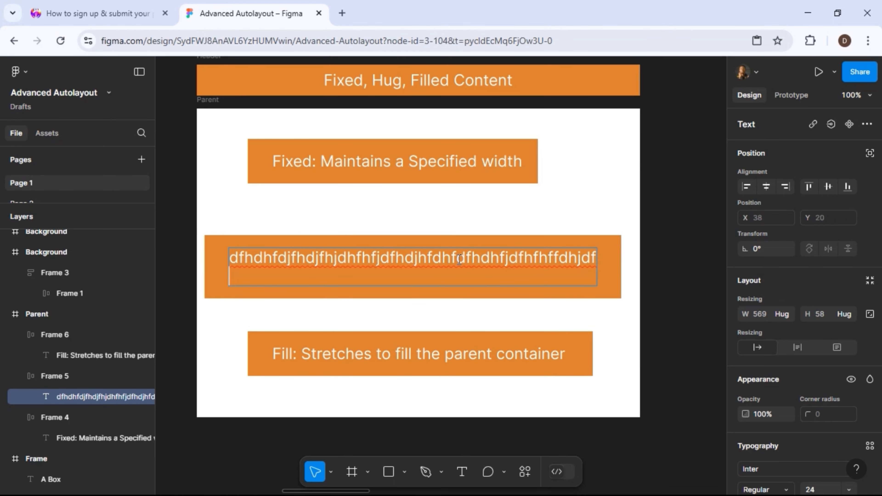
pyautogui.write('fdhfdjhfdjhfjhdfjhdj')
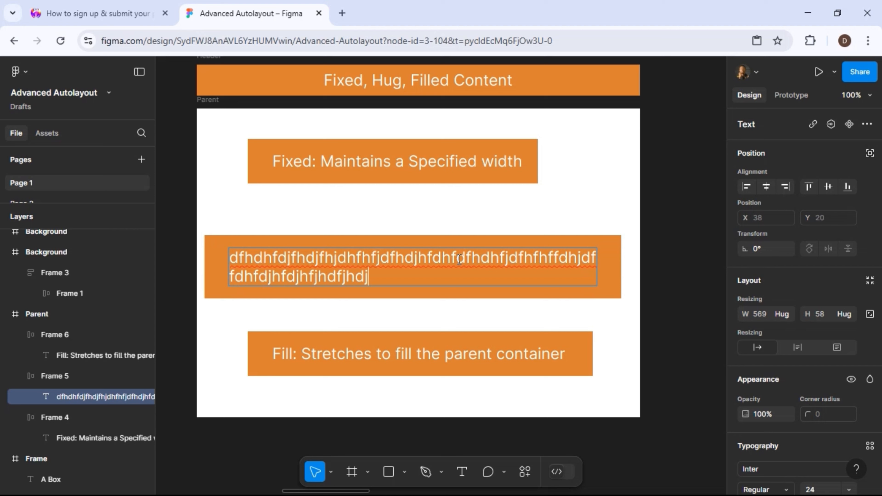
pyautogui.write('hfdjfhjdhfdjdhjfhdjfhdjhf')
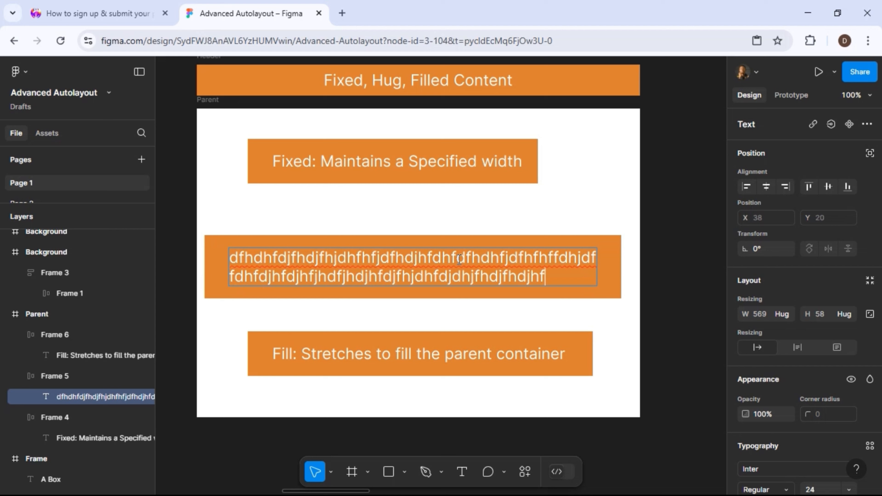
pyautogui.write('djfhdjhfdjhf')
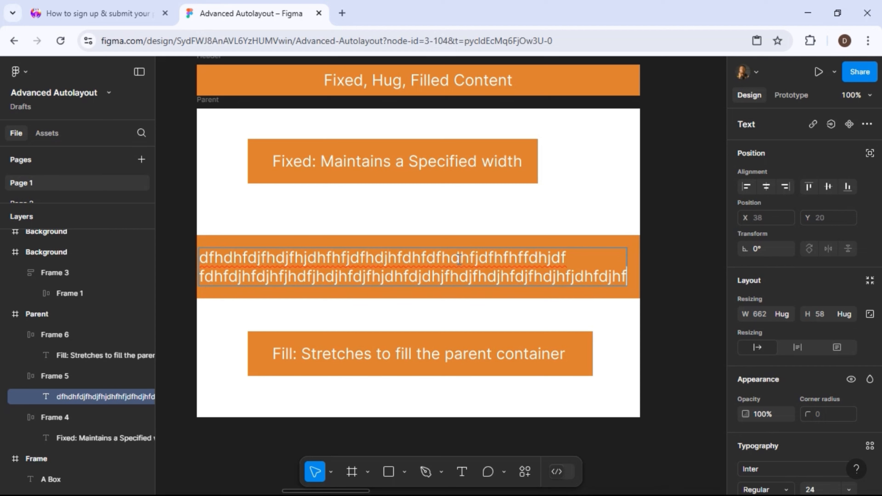
pyautogui.hotkey('ctrl', 'z')
pyautogui.hotkey('ctrl', 'z')
pyautogui.hotkey('ctrl', 'z')
pyautogui.hotkey('ctrl', 'z')
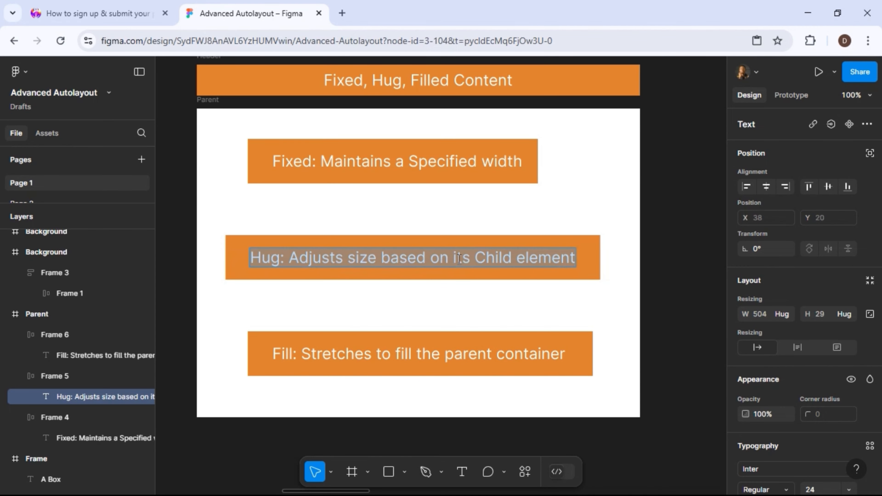
pyautogui.press('Escape')
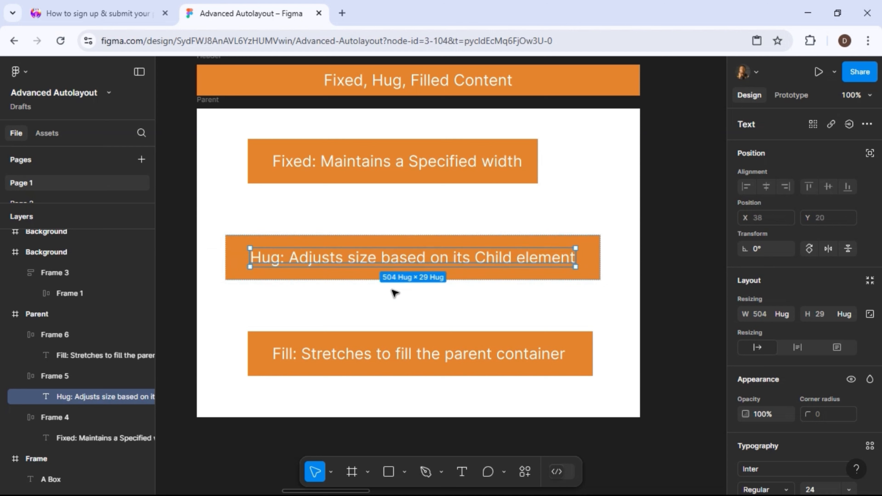
# - Select the orange "Fill" frame inside the white Parent frame
pyautogui.click(394, 308)
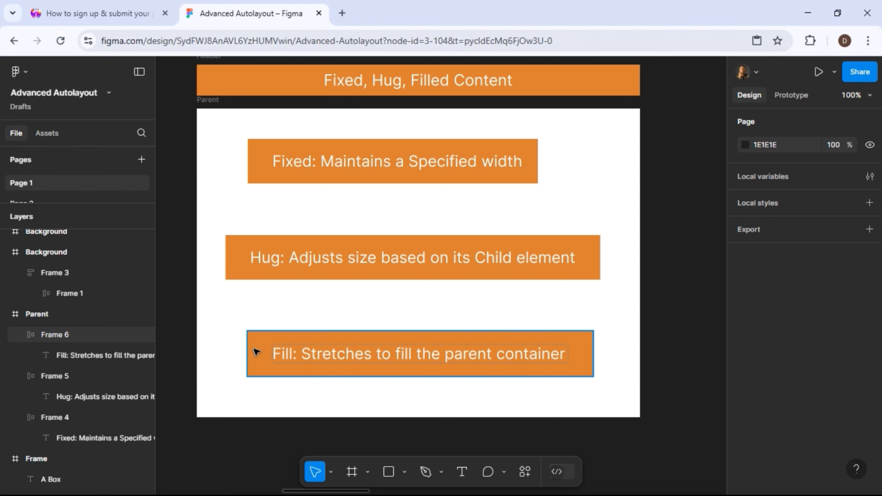
pyautogui.click(250, 357)
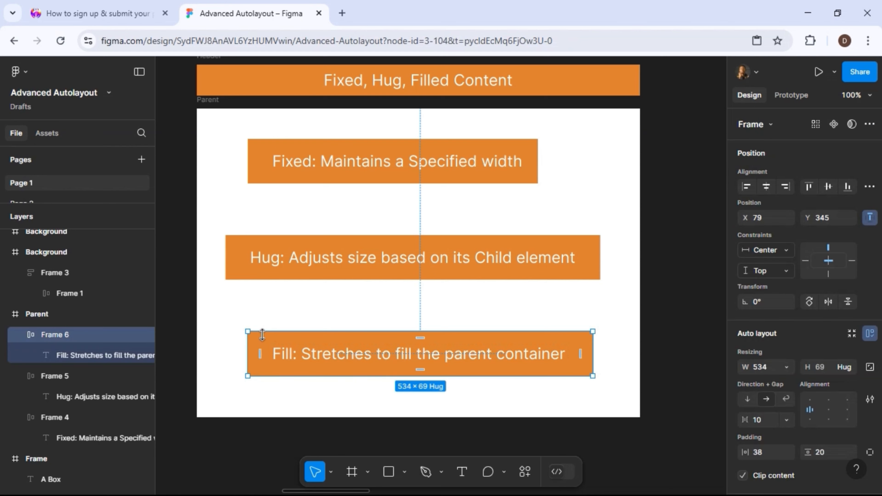
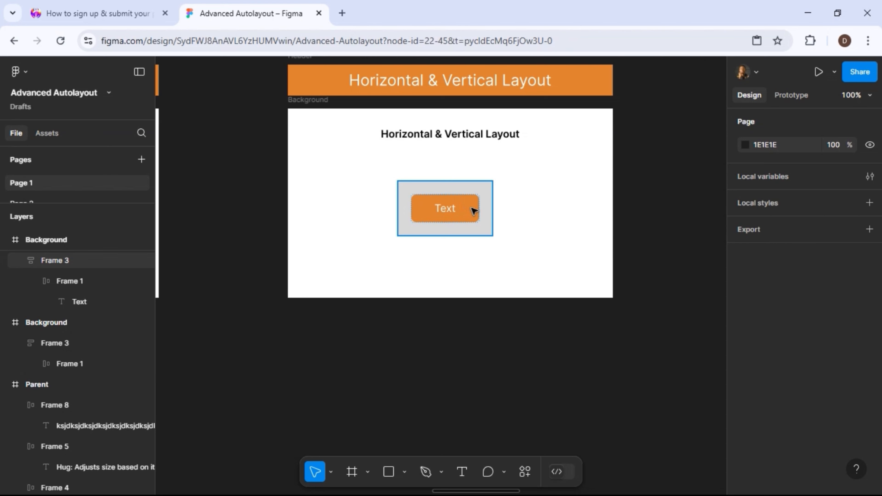
# - Duplicate the orange "Text" button twice inside the grey auto layout frame
pyautogui.click(474, 210)
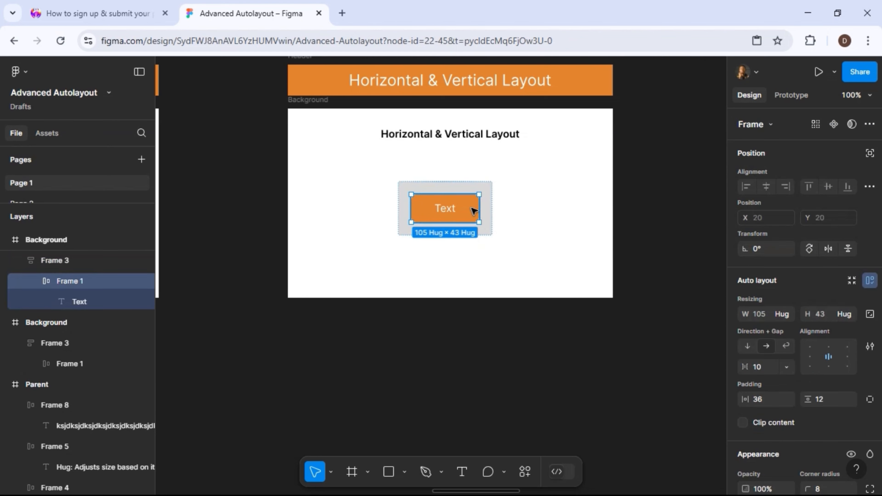
pyautogui.hotkey('ctrl', 'd')
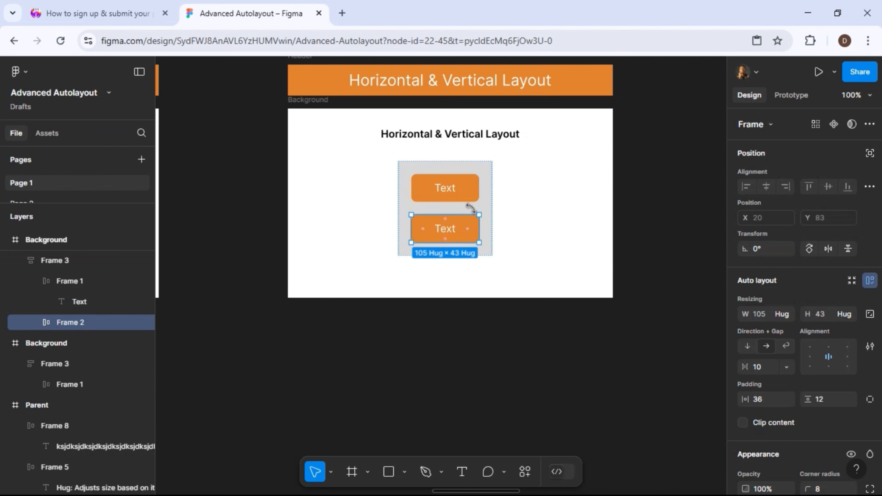
pyautogui.hotkey('ctrl', 'd')
# - Delete the black "Horizontal & Vertical Layout" heading and centre the grey button frame horizontally and vertically on the white background
pyautogui.click(478, 131)
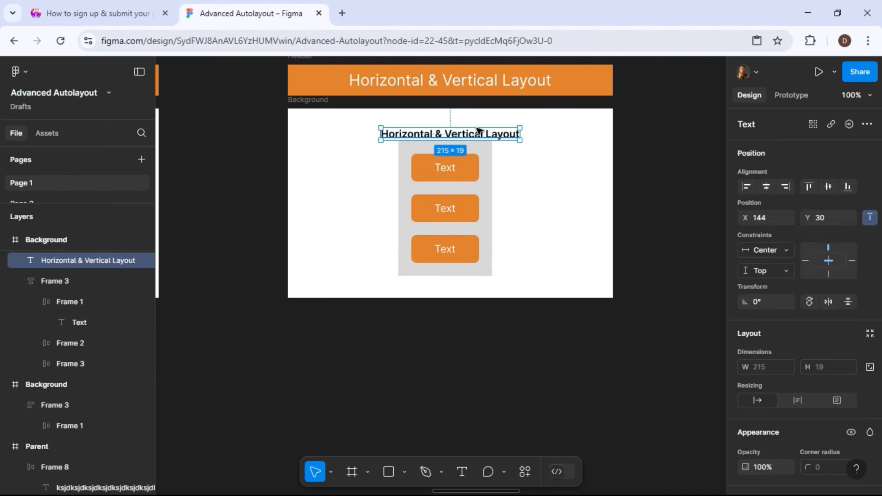
pyautogui.press('Delete')
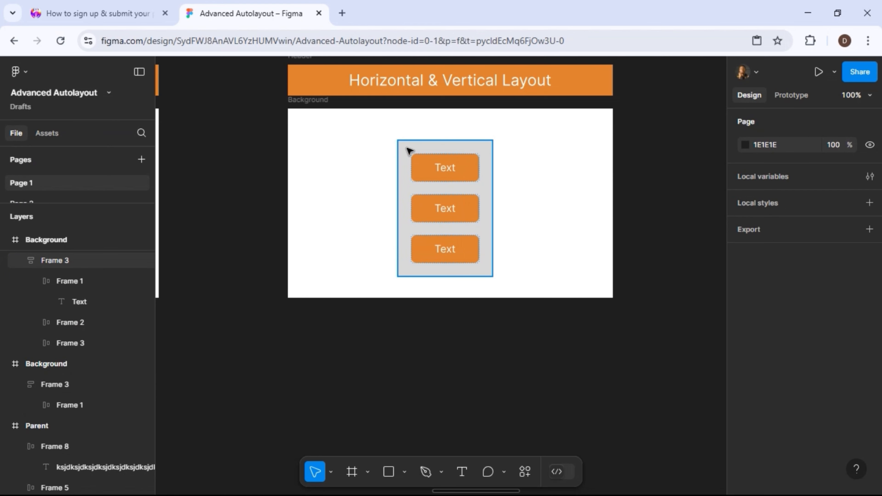
pyautogui.click(420, 148)
pyautogui.moveTo(427, 148); pyautogui.dragTo(445, 146)
pyautogui.click(766, 187)
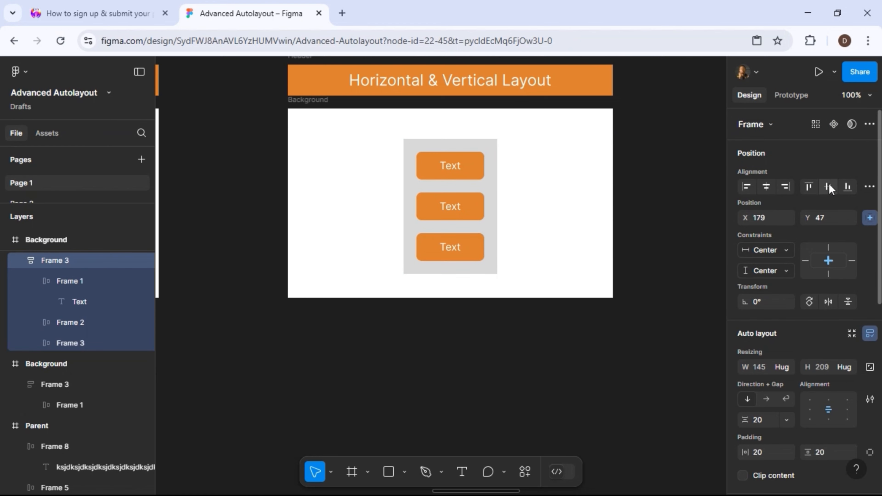
pyautogui.click(829, 186)
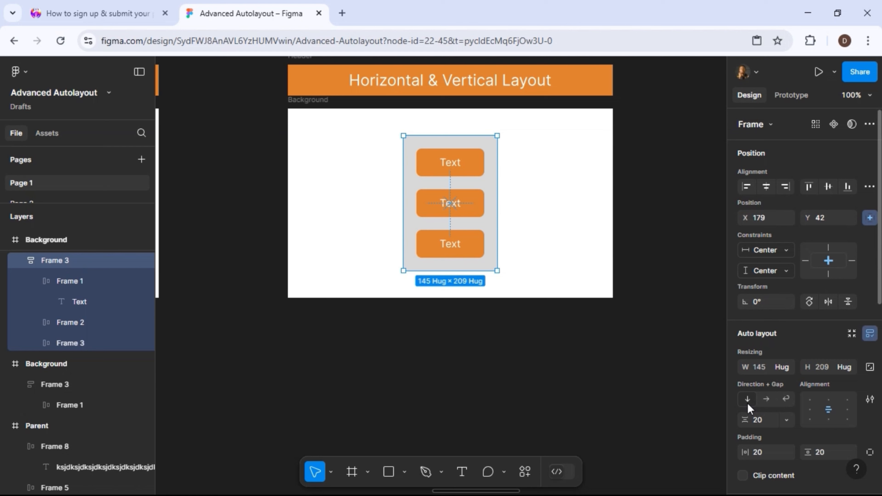
# - Set the grey frame's auto layout direction to horizontal and move it inside the white background, to about X 59, Y 55
pyautogui.click(767, 400)
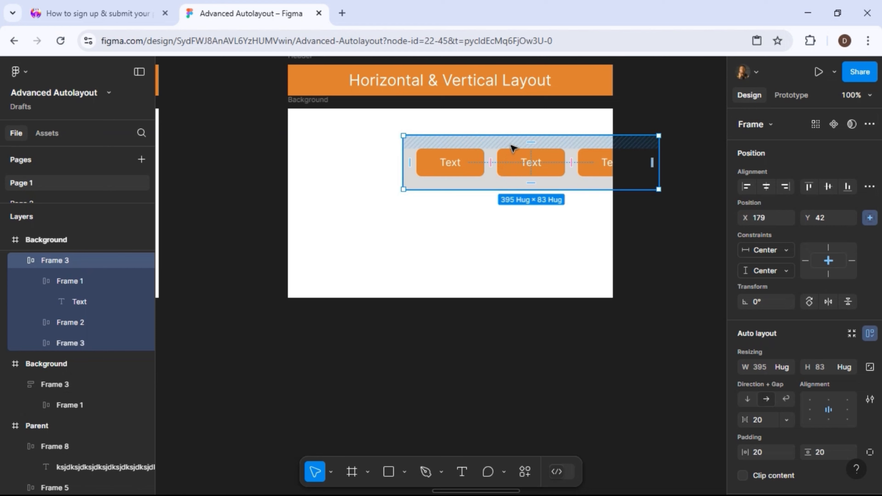
pyautogui.moveTo(498, 145); pyautogui.dragTo(432, 153)
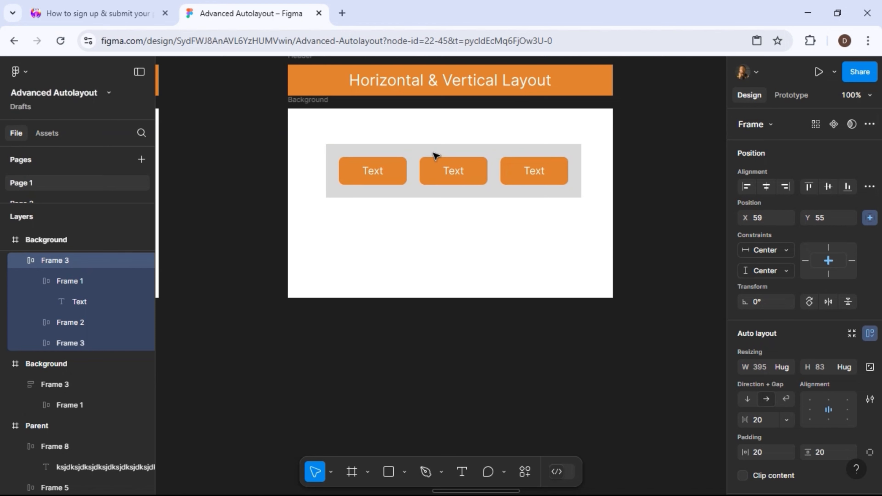
# - Compare vertical and horizontal auto layout directions on the grey button frame, ending on horizontal
pyautogui.click(747, 400)
pyautogui.click(768, 400)
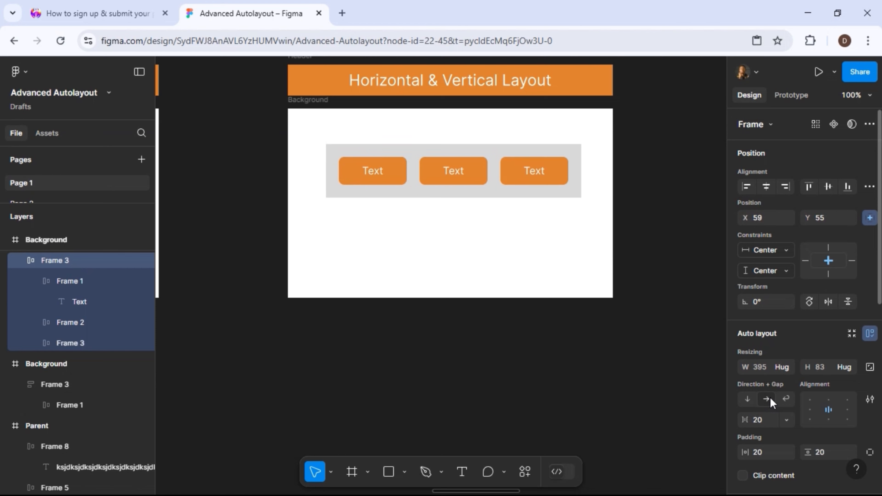
pyautogui.click(748, 400)
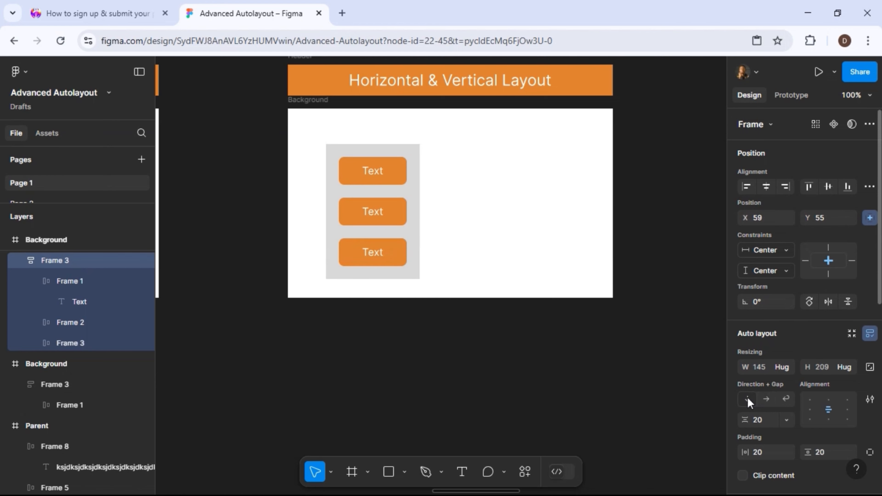
pyautogui.click(767, 401)
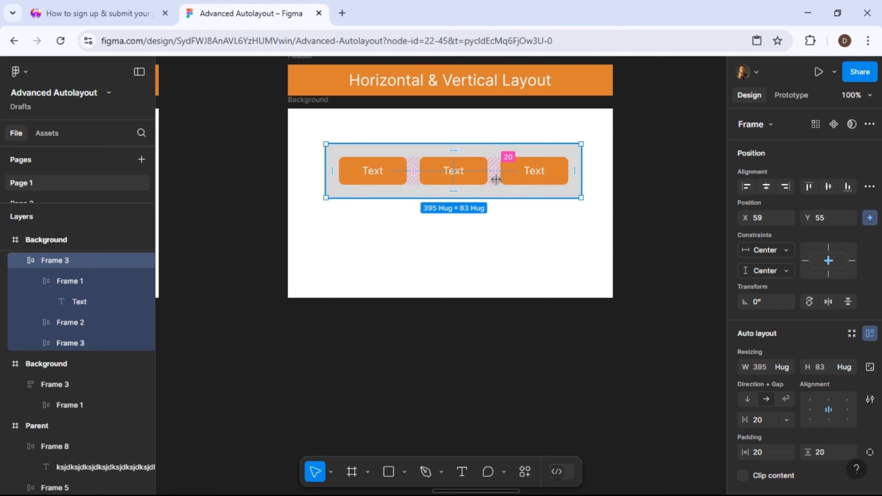
# - Try a gap of 12 between the buttons in the grey frame, and set the gap to 40
pyautogui.click(759, 420)
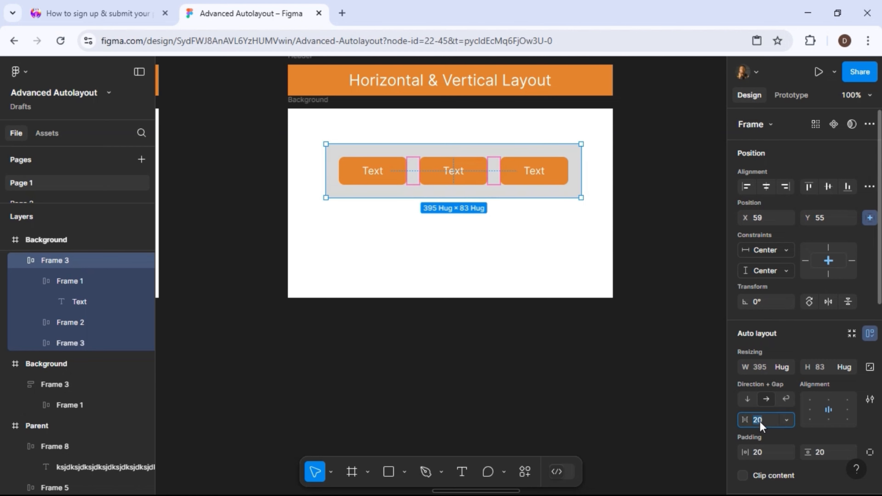
pyautogui.write('12')
pyautogui.press('Return')
pyautogui.click(760, 422)
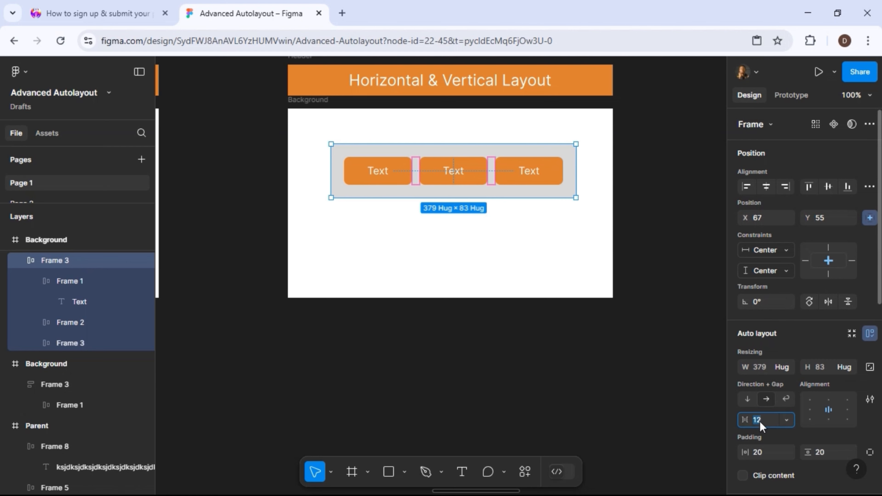
pyautogui.write('40')
pyautogui.press('Return')
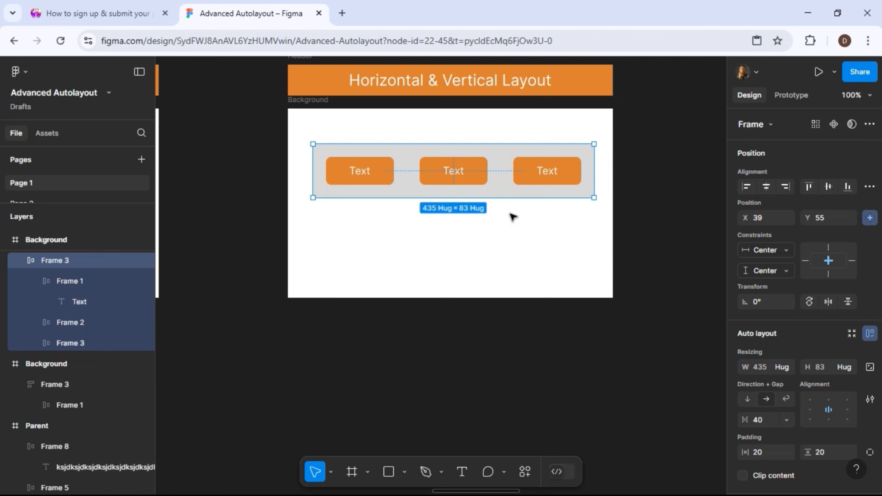
# - Draw a rectangle about 70 × 42 below the button row and place a copy to its right with a 30 px gap
pyautogui.click(386, 473)
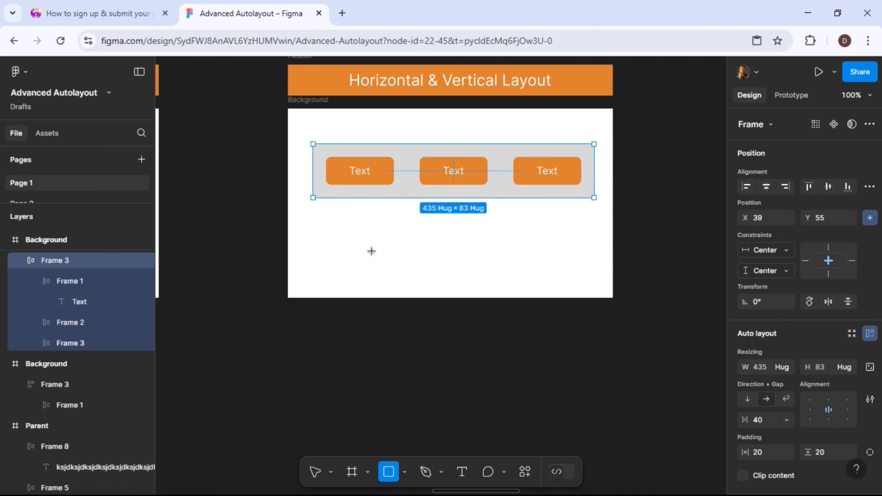
pyautogui.moveTo(372, 251)
pyautogui.mouseDown()
pyautogui.moveTo(326, 225)
pyautogui.moveTo(419, 239)
pyautogui.mouseUp()
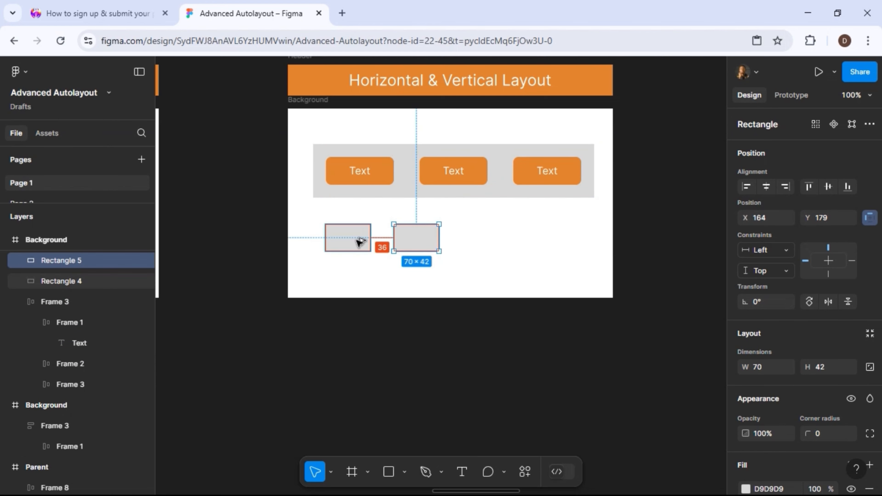
pyautogui.press('Left')
pyautogui.press('Left')
pyautogui.press('Left')
pyautogui.press('Left')
pyautogui.press('Left')
pyautogui.press('Left')
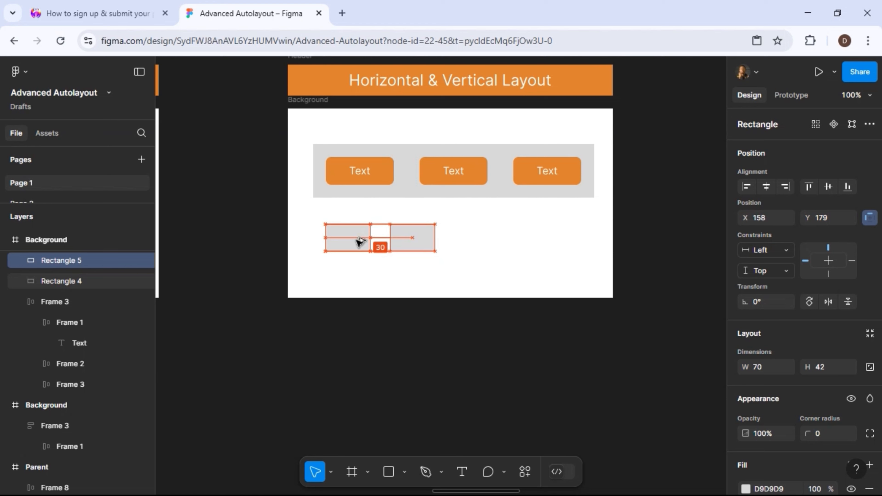
# - Duplicate the second rectangle to the right and nudge the copy to a 30 px gap from it
pyautogui.moveTo(406, 240); pyautogui.dragTo(474, 239)
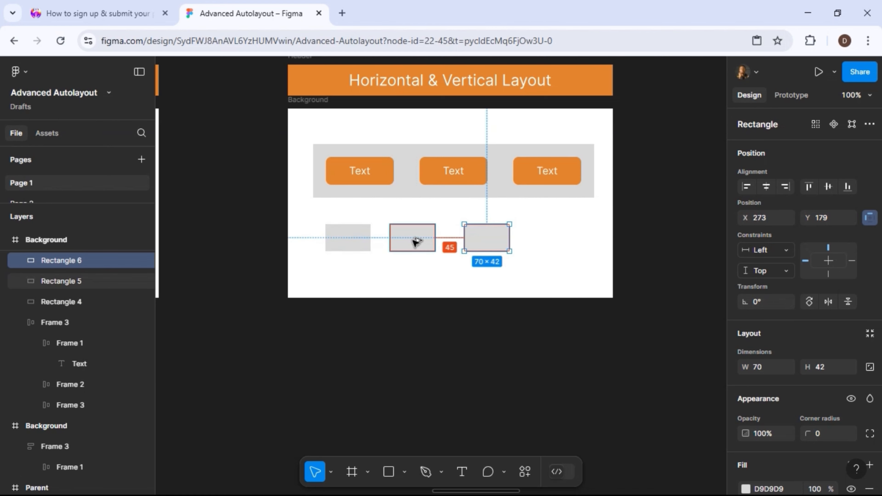
pyautogui.press('Left')
pyautogui.press('Left')
pyautogui.press('Left')
pyautogui.press('Left')
pyautogui.press('Left')
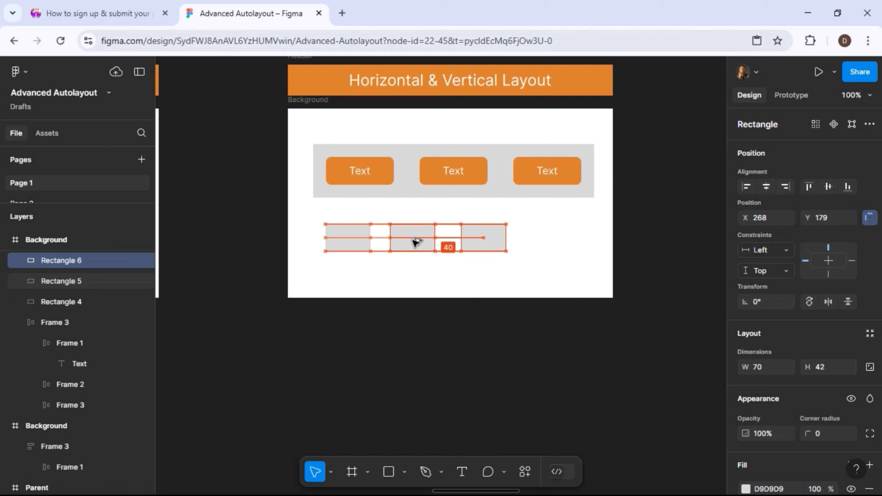
pyautogui.hotkey('shift', 'Left')
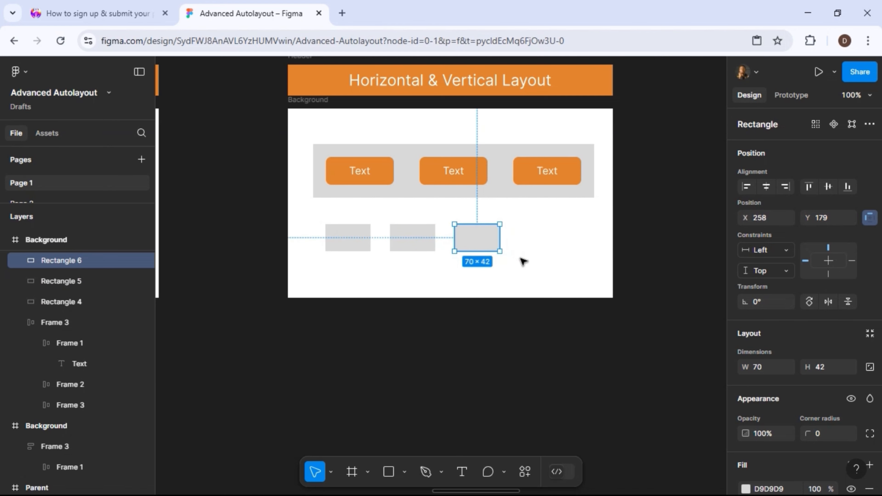
# - Select the three grey rectangles below the button row and add auto layout to them
pyautogui.click(520, 258)
pyautogui.moveTo(521, 258); pyautogui.dragTo(299, 212)
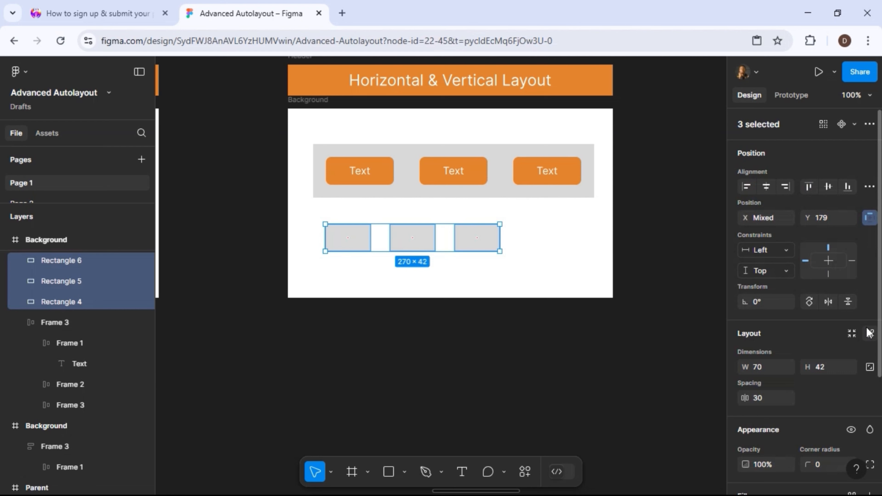
pyautogui.click(870, 334)
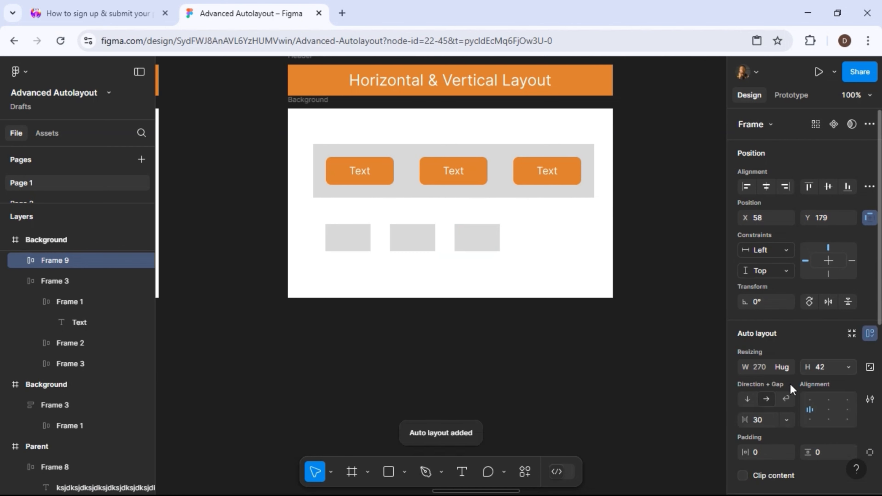
# - Try a gap of 12 between the three grey rectangles in the auto layout frame, and set the gap to 40
pyautogui.click(766, 423)
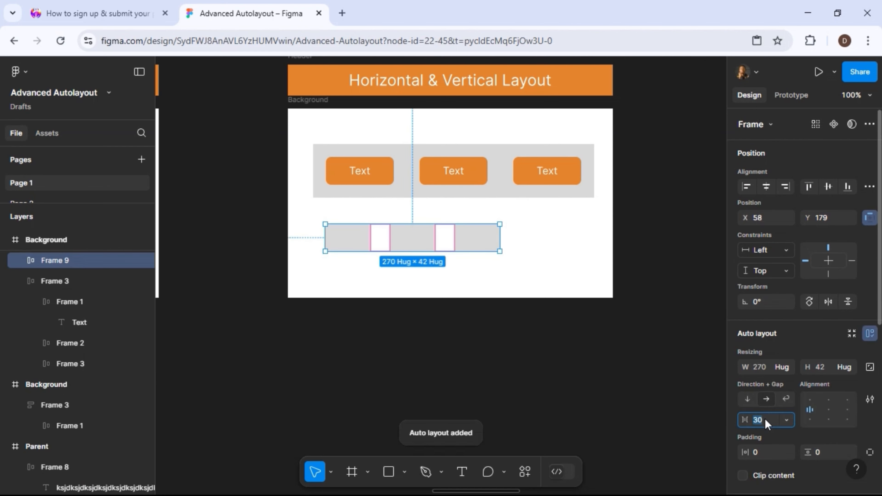
pyautogui.write('12')
pyautogui.press('Return')
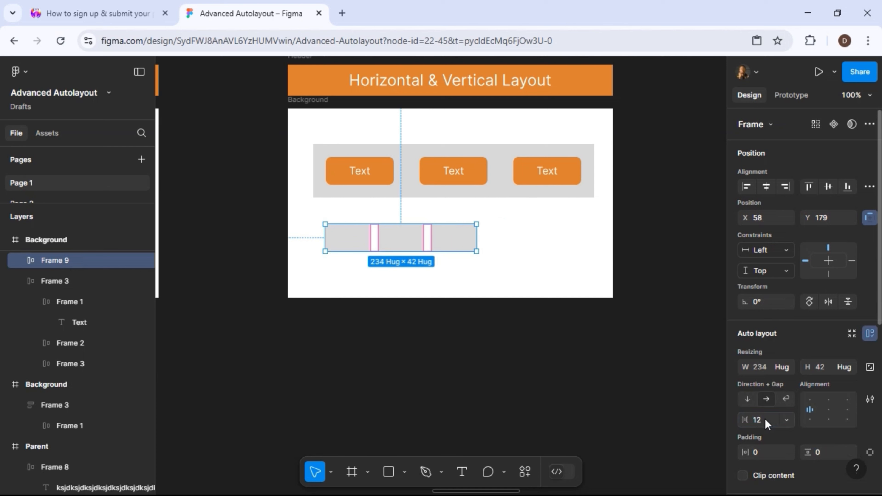
pyautogui.click(766, 419)
pyautogui.write('40')
pyautogui.press('Return')
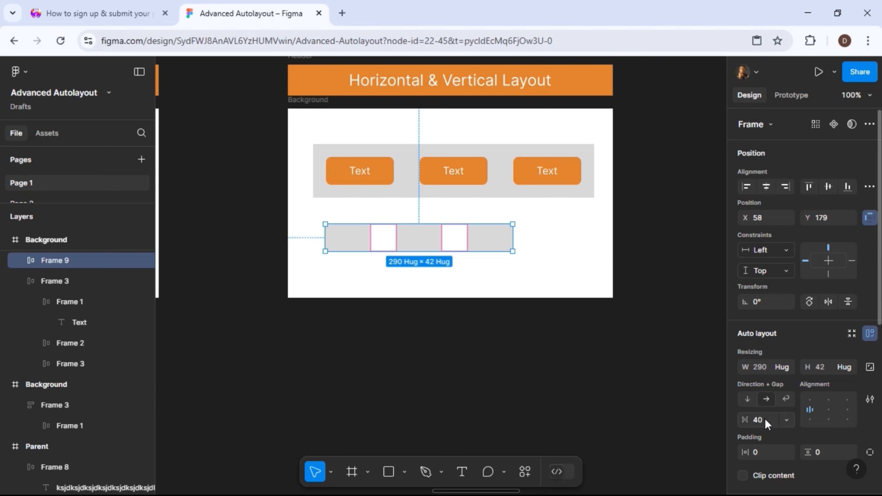
# - Try the vertical direction on the rectangle frame, return it to horizontal layout, and set the gap to 20
pyautogui.click(748, 399)
pyautogui.click(766, 399)
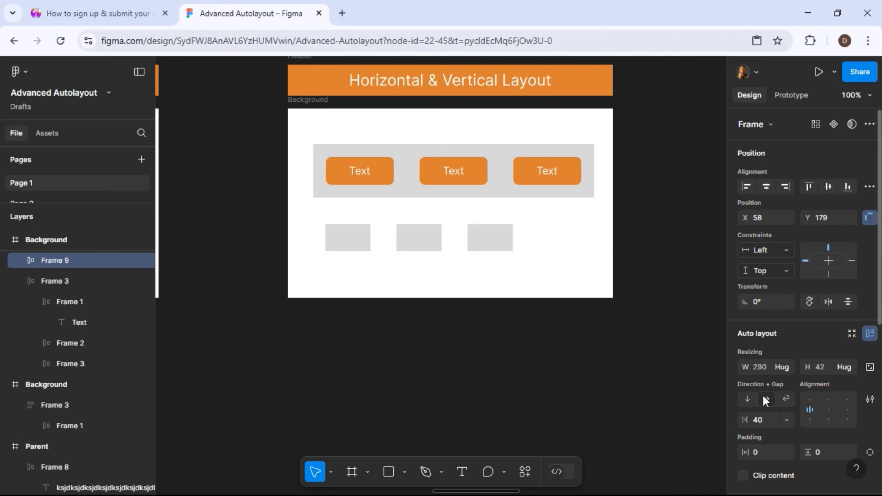
pyautogui.click(766, 419)
pyautogui.write('20')
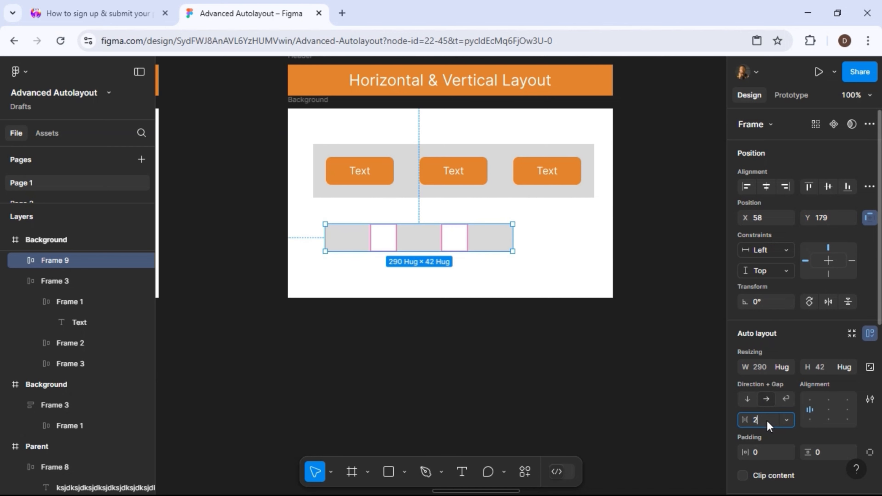
pyautogui.press('Return')
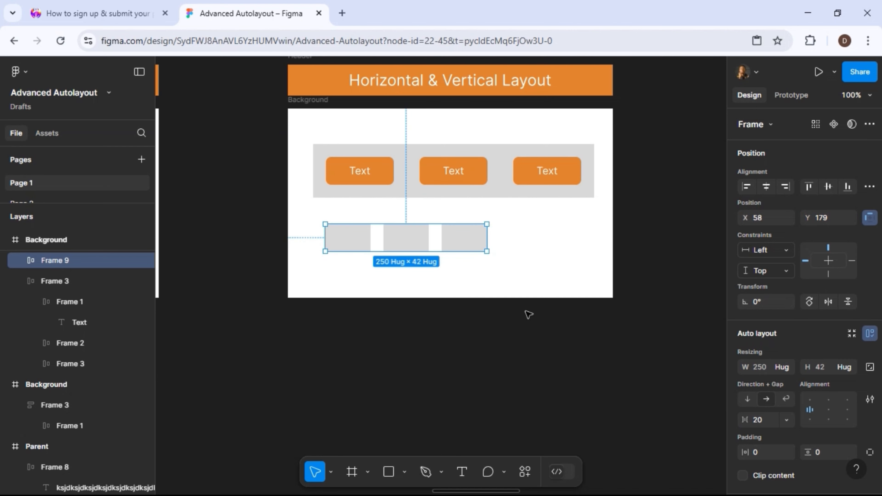
# - Widen the grey button frame under the Wrap heading to about 398 and set its layout direction to Wrap
pyautogui.hscroll(3, 528, 314)
pyautogui.hscroll(15, 529, 314)
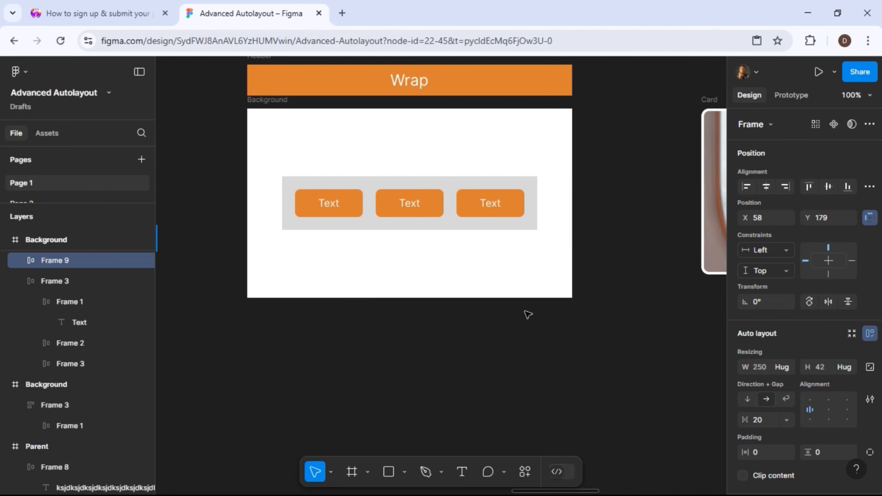
pyautogui.click(437, 227)
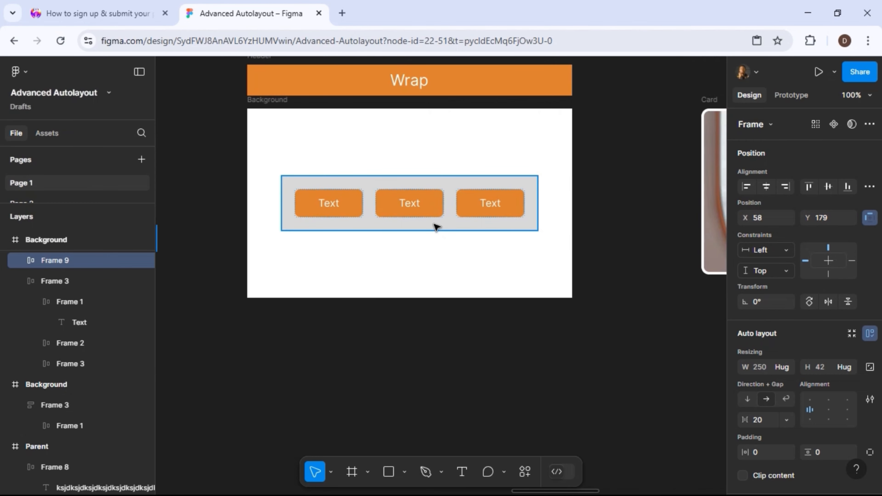
pyautogui.click(436, 227)
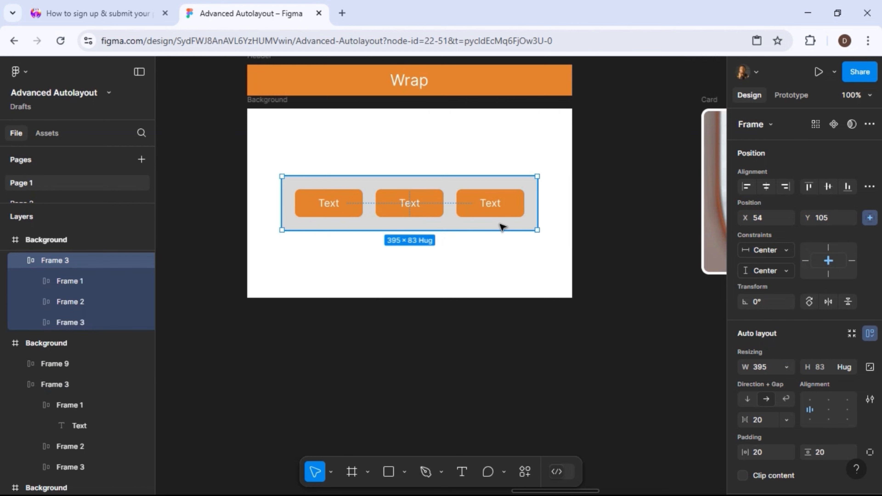
pyautogui.moveTo(538, 213)
pyautogui.mouseDown()
pyautogui.moveTo(430, 222)
pyautogui.moveTo(538, 205)
pyautogui.mouseUp()
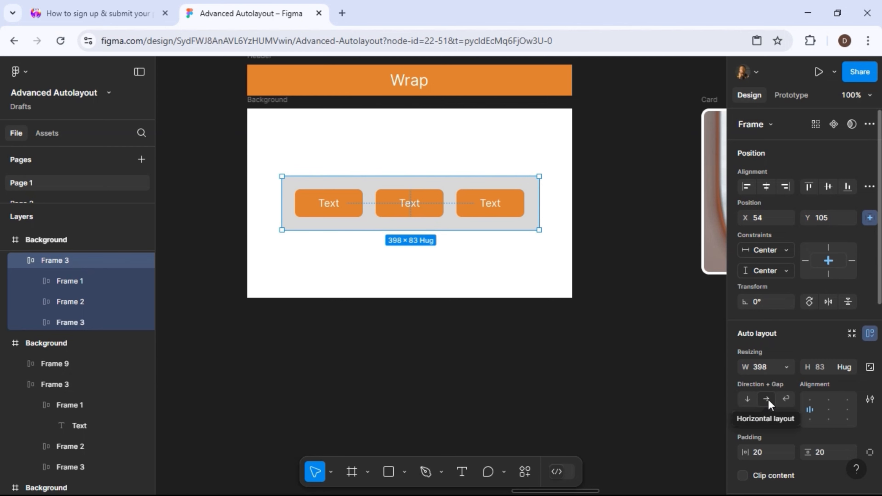
pyautogui.click(785, 399)
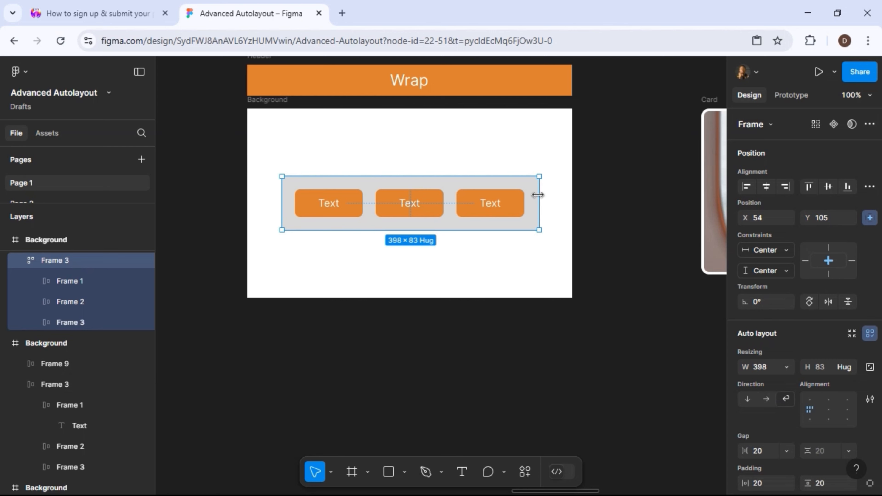
# - Widen the wrap frame to about 410, align its buttons top left, and narrow the frame to about 248
pyautogui.moveTo(538, 197)
pyautogui.mouseDown()
pyautogui.moveTo(420, 205)
pyautogui.moveTo(547, 205)
pyautogui.mouseUp()
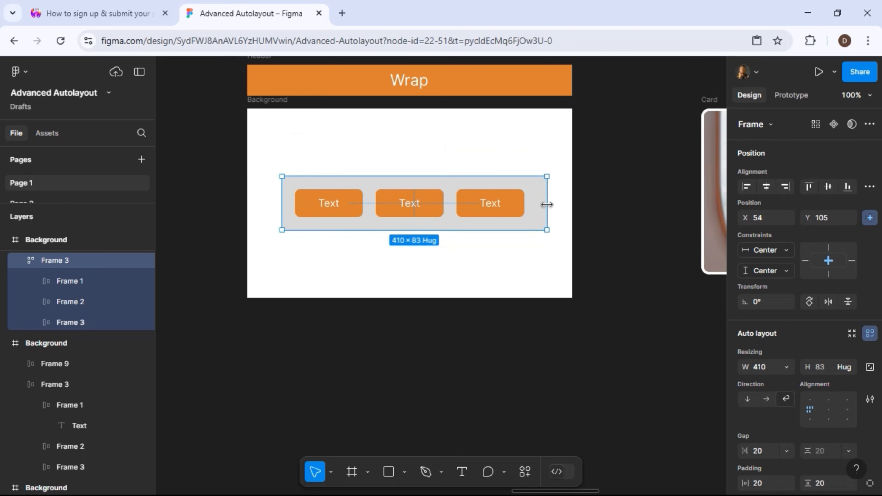
pyautogui.click(810, 402)
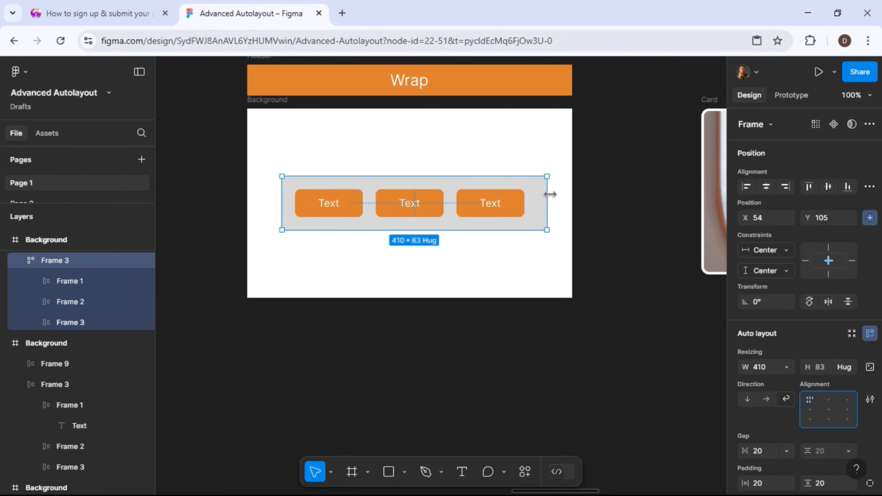
pyautogui.moveTo(550, 194); pyautogui.dragTo(442, 196)
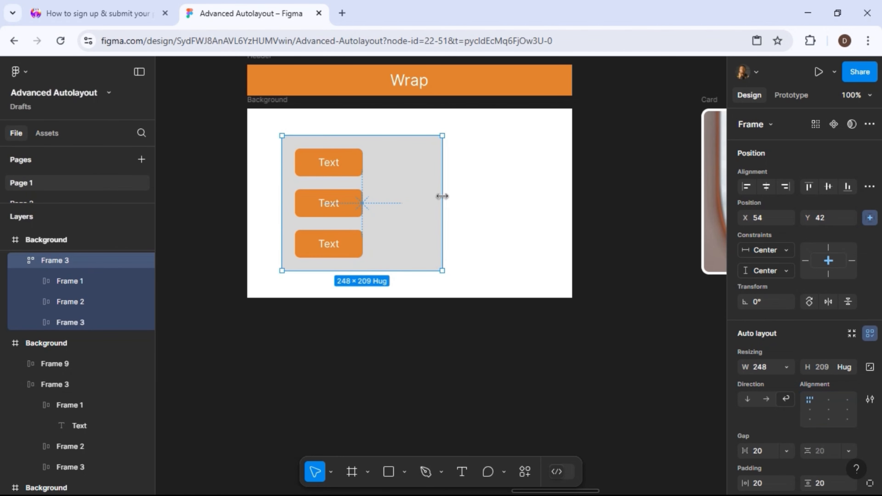
# - Widen the wrap frame to about 355 while trying bottom-right and top-left alignment, and align the buttons top center
pyautogui.click(848, 421)
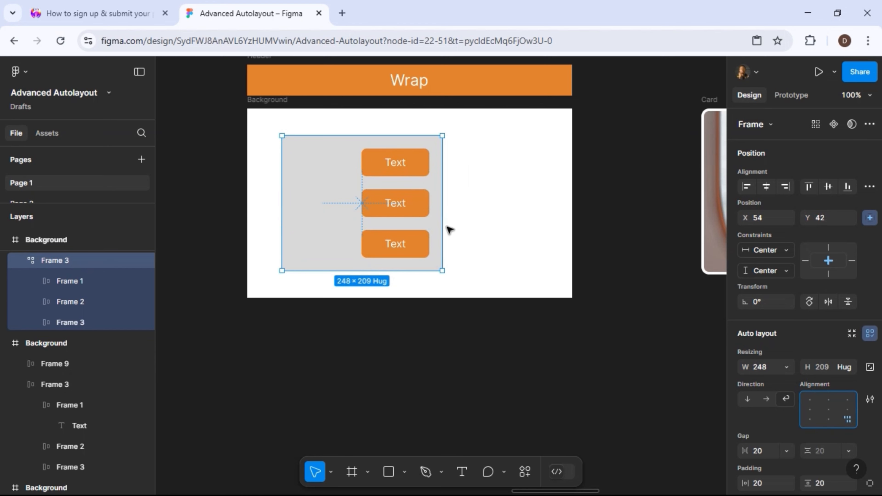
pyautogui.moveTo(488, 220); pyautogui.dragTo(511, 241)
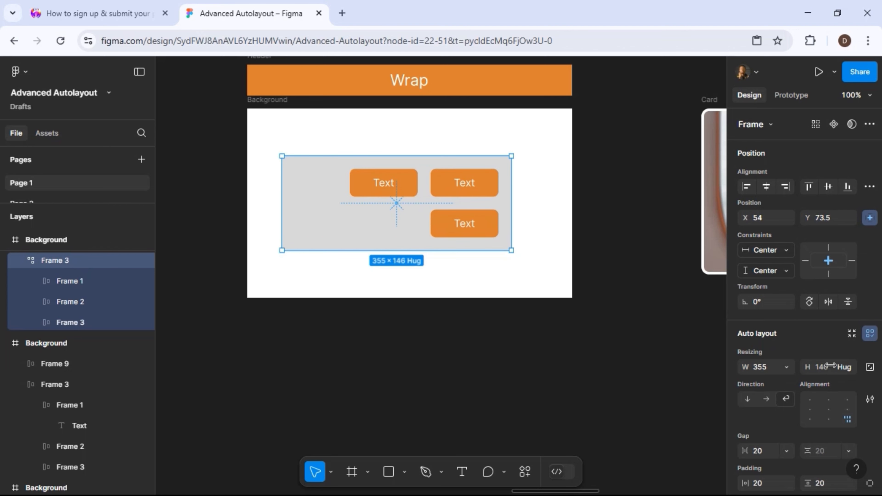
pyautogui.click(812, 403)
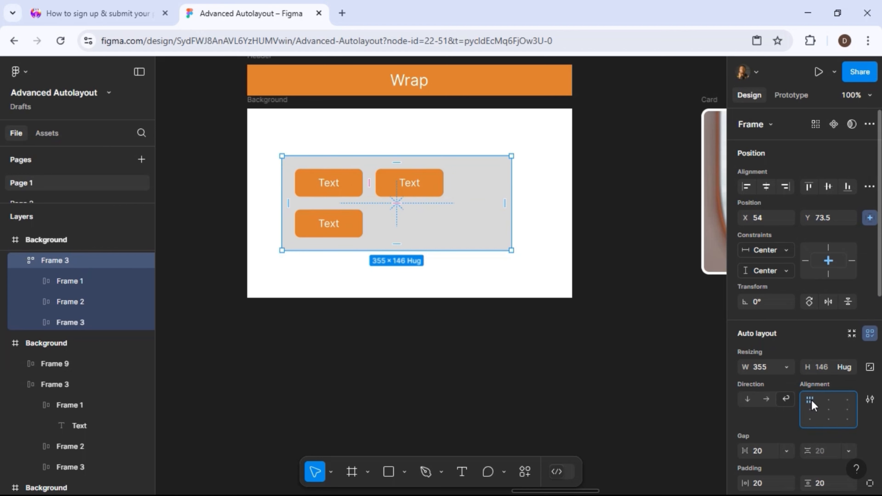
pyautogui.click(831, 410)
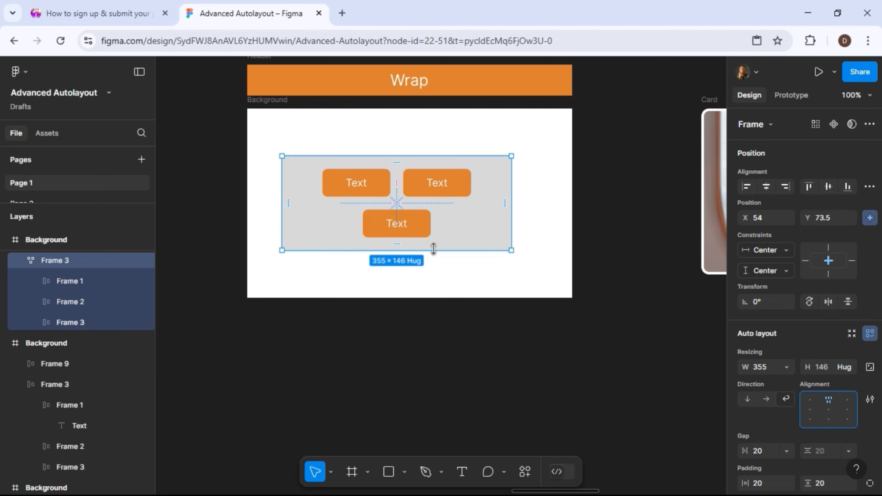
# - Increase the wrap frame's height to about 191, try center, bottom-center and right-side alignments, and align the buttons middle left
pyautogui.moveTo(440, 276); pyautogui.dragTo(439, 279)
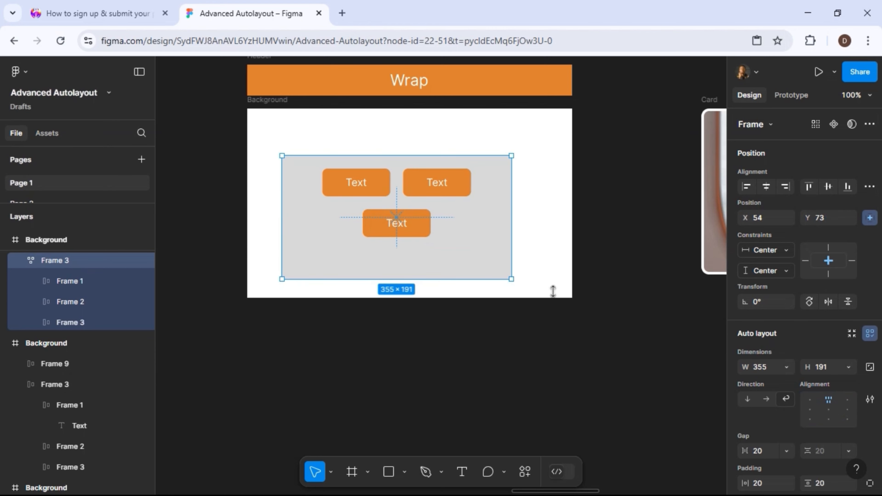
pyautogui.click(829, 410)
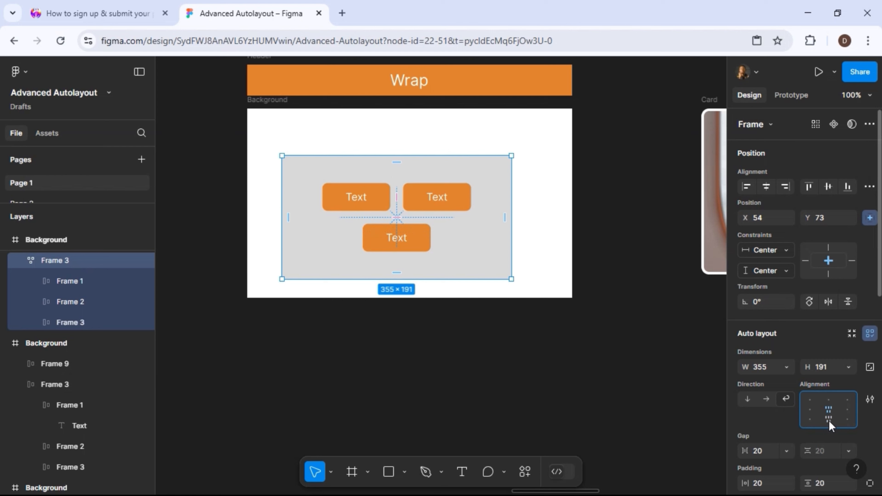
pyautogui.click(829, 421)
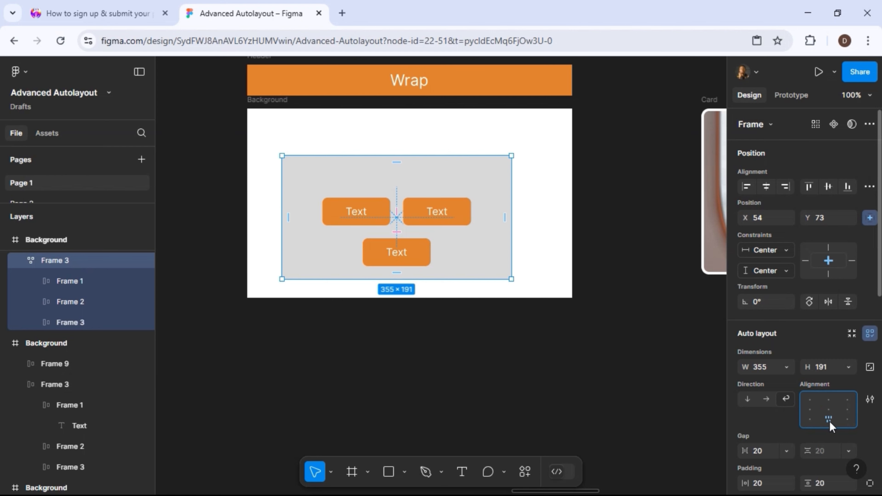
pyautogui.click(848, 409)
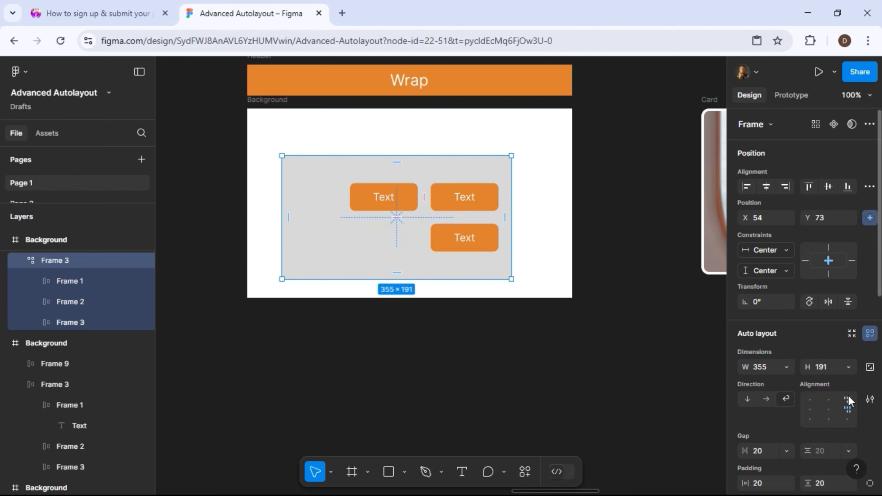
pyautogui.click(849, 396)
pyautogui.click(808, 409)
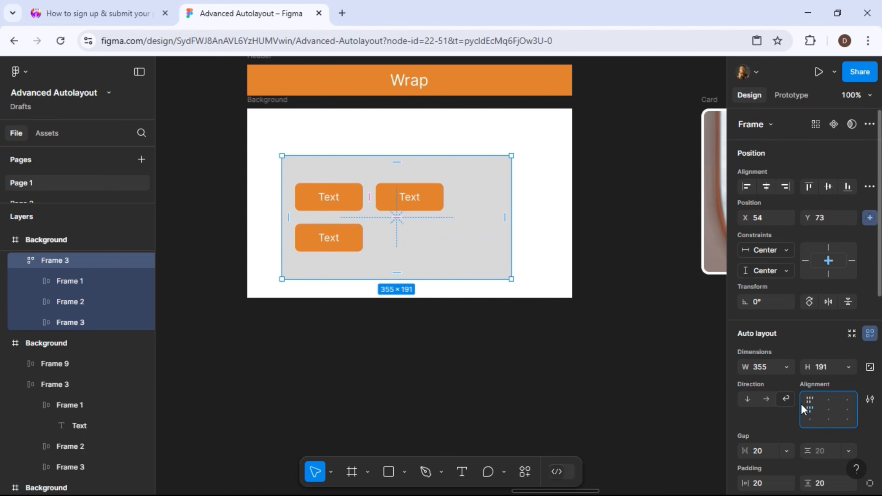
# - Select the Card frame with the photo and Shop Now button and narrow it to about 528 wide
pyautogui.click(648, 208)
pyautogui.hscroll(10, 648, 207)
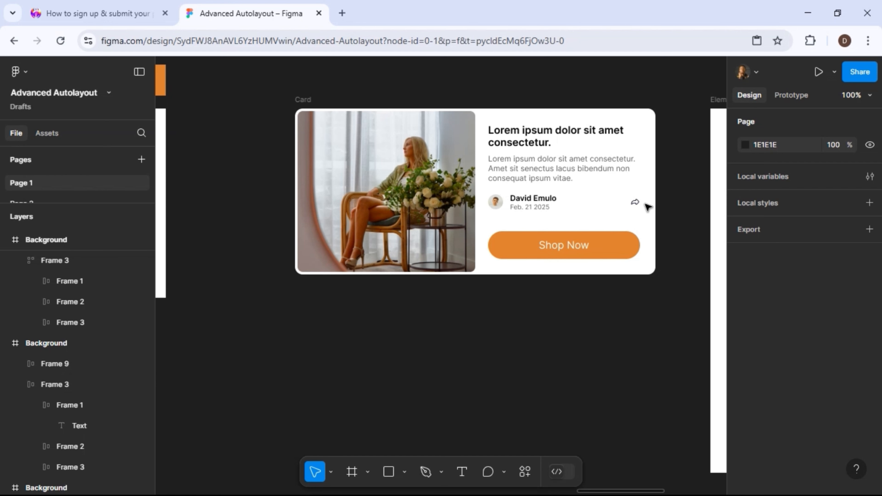
pyautogui.hscroll(3, 646, 207)
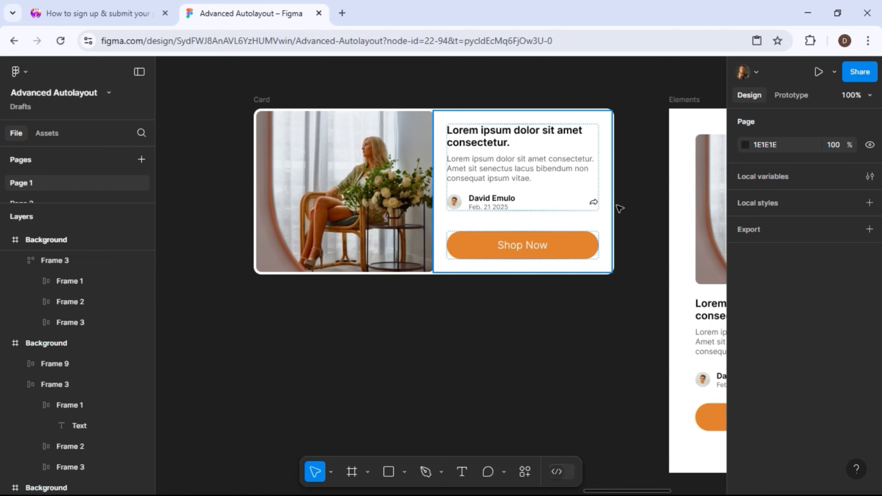
pyautogui.click(618, 205)
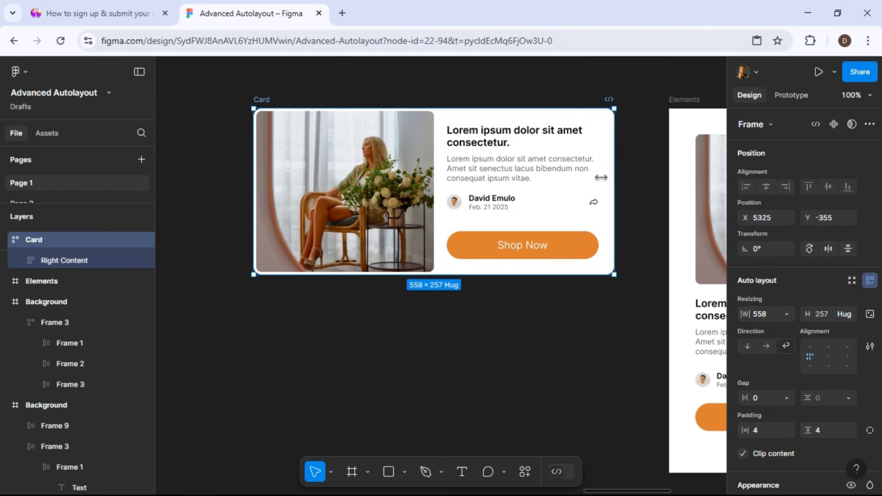
pyautogui.moveTo(600, 178)
pyautogui.mouseDown()
pyautogui.moveTo(382, 193)
pyautogui.moveTo(614, 186)
pyautogui.moveTo(414, 198)
pyautogui.moveTo(595, 180)
pyautogui.mouseUp()
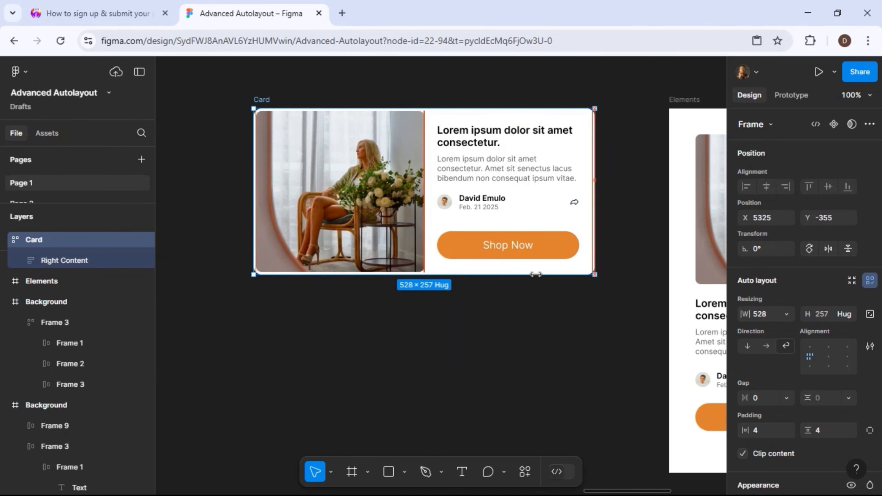
# - Draw a frame about 528 × 244 below the existing Card, lined up with the card's left and right edges
pyautogui.scroll(-2, 536, 275)
pyautogui.hscroll(6, 536, 274)
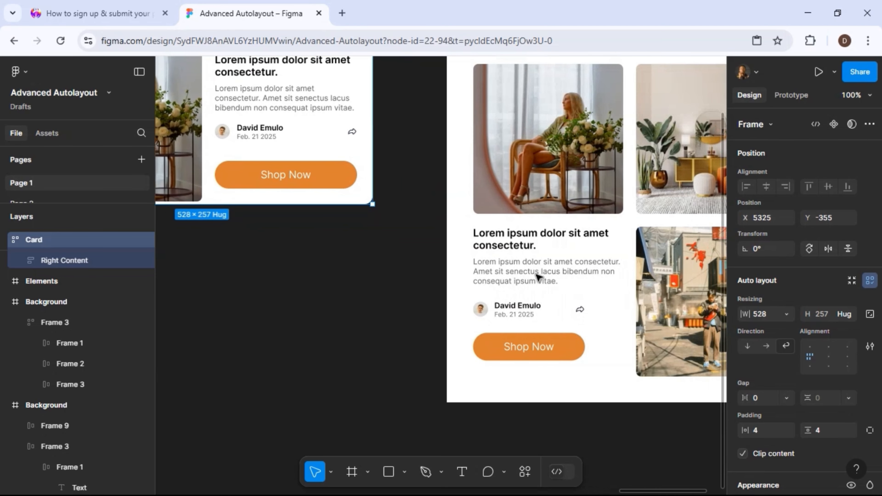
pyautogui.hscroll(1, 536, 274)
pyautogui.hscroll(-5, 536, 276)
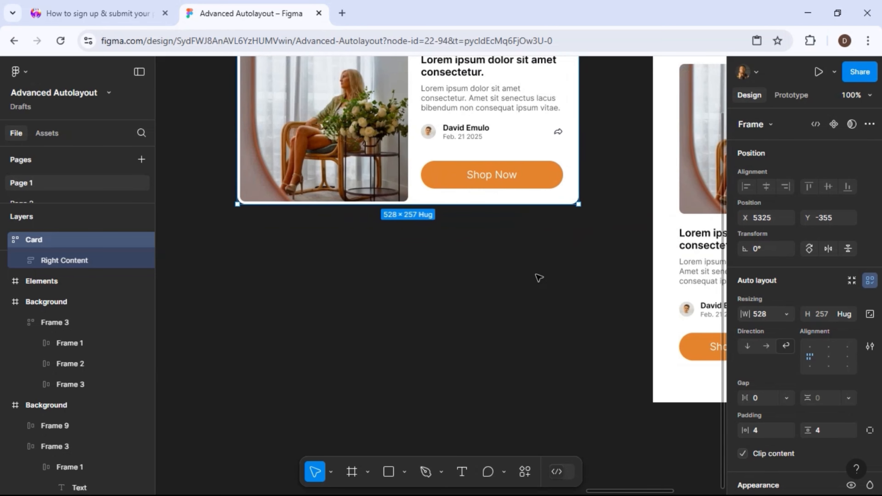
pyautogui.click(352, 476)
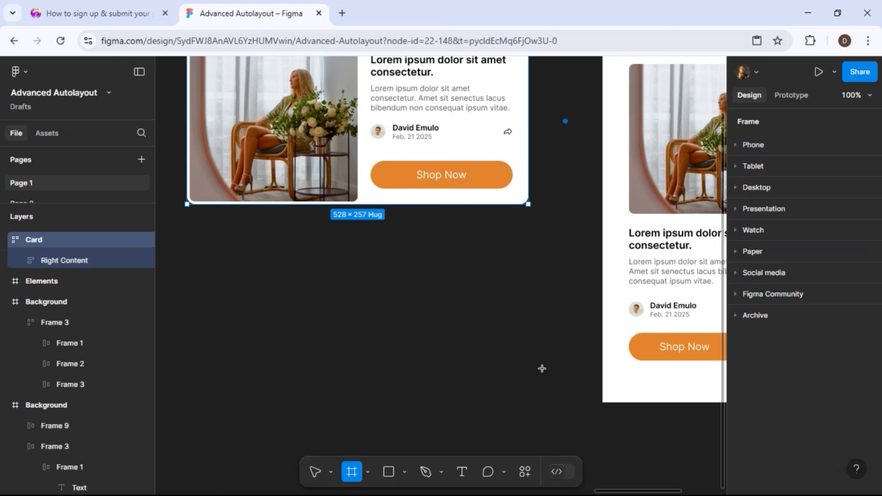
pyautogui.moveTo(187, 249)
pyautogui.mouseDown()
pyautogui.moveTo(543, 403)
pyautogui.moveTo(528, 405)
pyautogui.mouseUp()
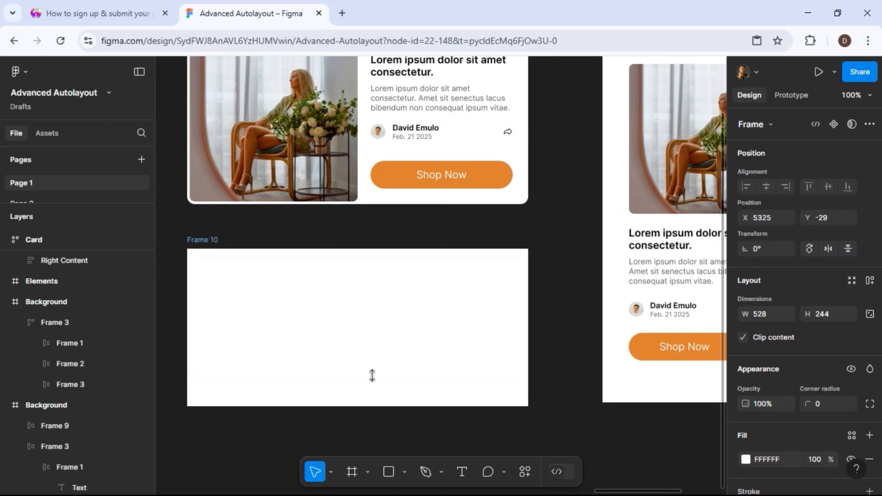
# - Rename the new white frame as Card
pyautogui.doubleClick(197, 241)
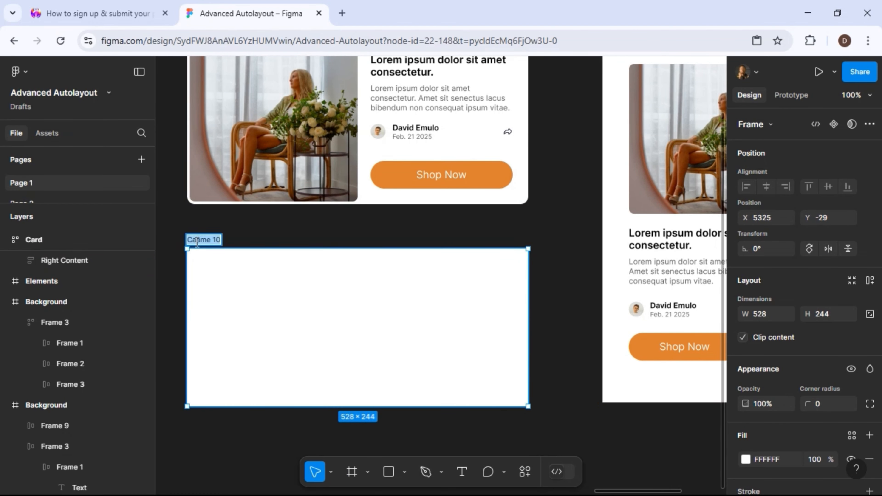
pyautogui.write('Ca')
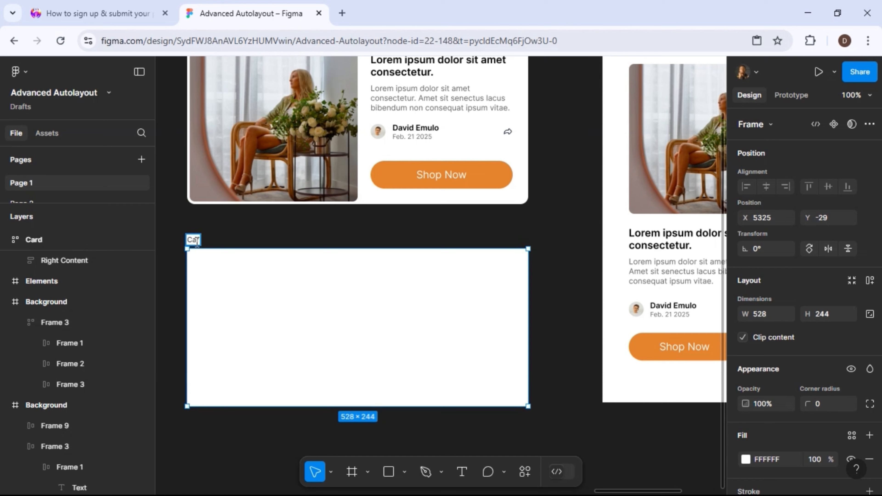
pyautogui.write('rd')
pyautogui.press('Return')
# - Check the finished Card's corner radius and set the empty Card frame's corner radius to 12
pyautogui.scroll(1, 190, 204)
pyautogui.scroll(1, 190, 203)
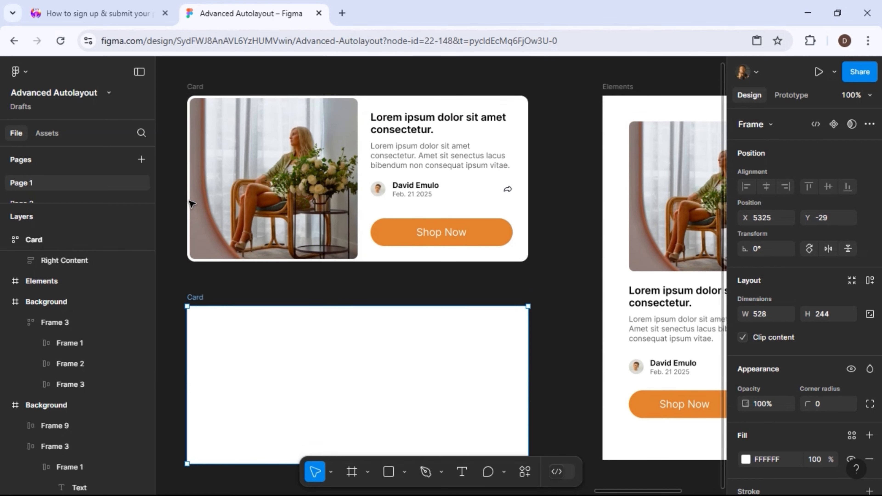
pyautogui.click(194, 87)
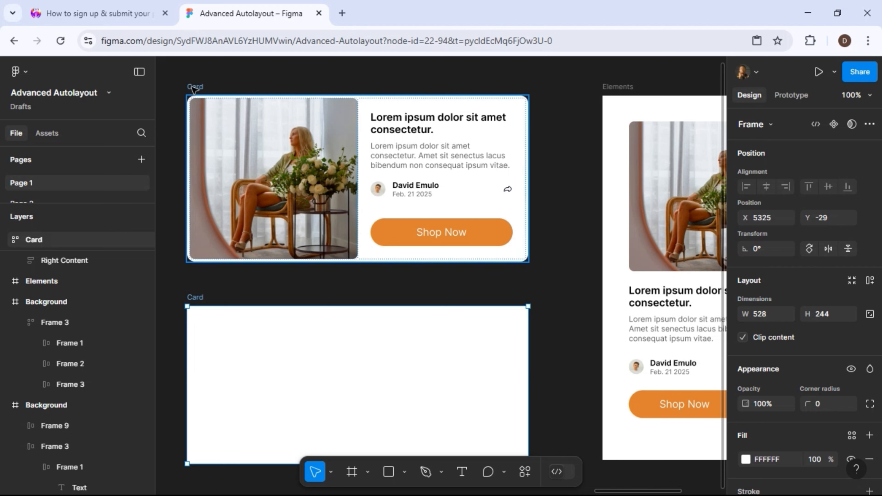
pyautogui.hotkey('shift', 'a')
pyautogui.scroll(-1, 807, 393)
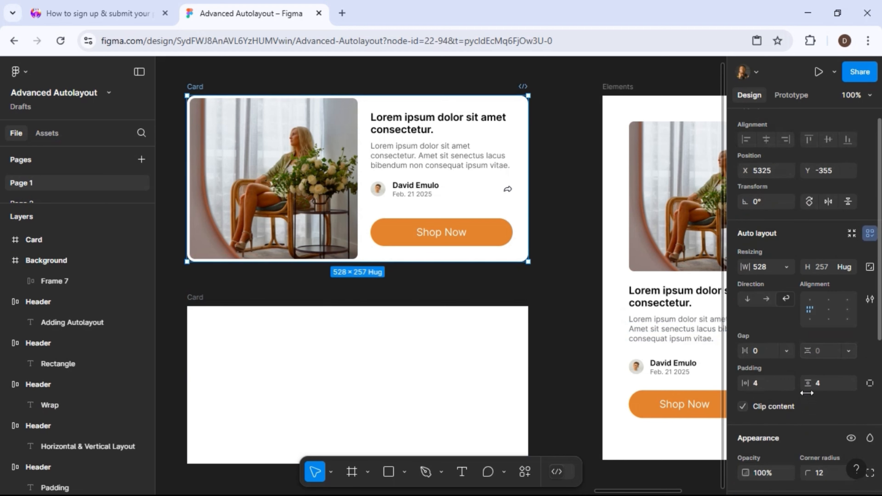
pyautogui.scroll(-3, 807, 393)
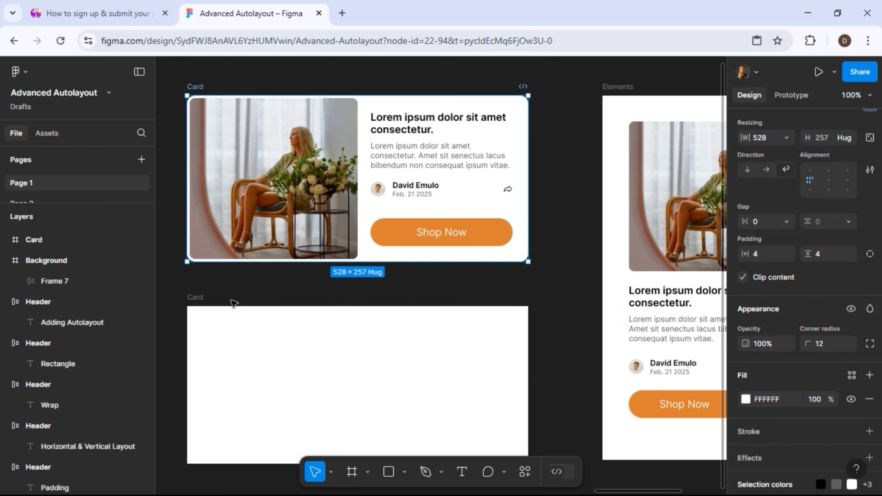
pyautogui.click(199, 297)
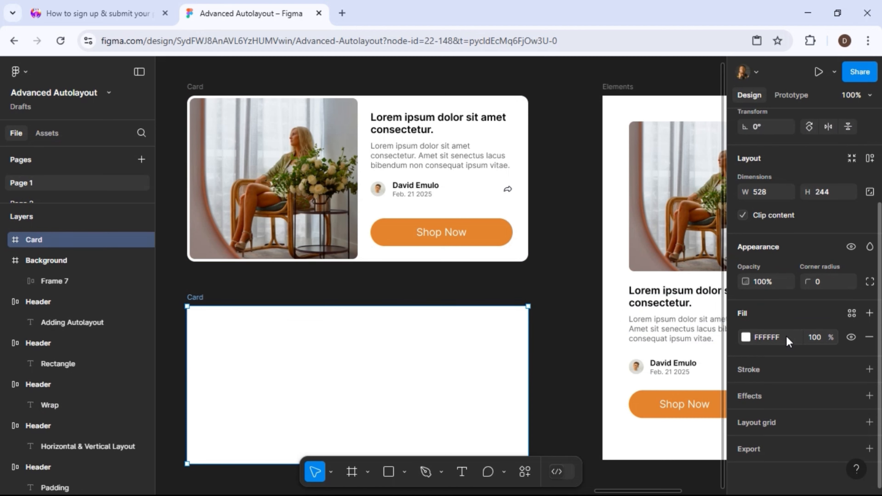
pyautogui.click(828, 282)
pyautogui.write('12')
pyautogui.press('Return')
pyautogui.scroll(-3, 614, 296)
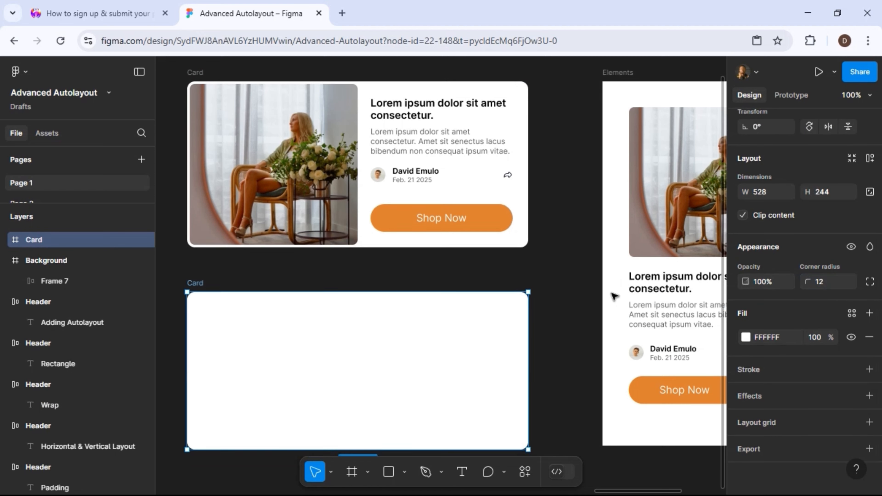
pyautogui.click(546, 233)
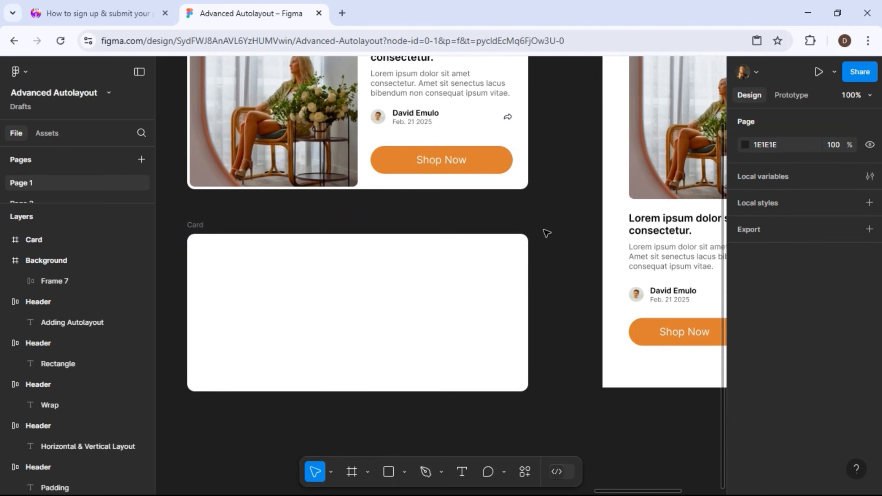
# - Copy the street photo from the Elements frame
pyautogui.hscroll(5, 546, 232)
pyautogui.hscroll(2, 545, 233)
pyautogui.scroll(3, 546, 232)
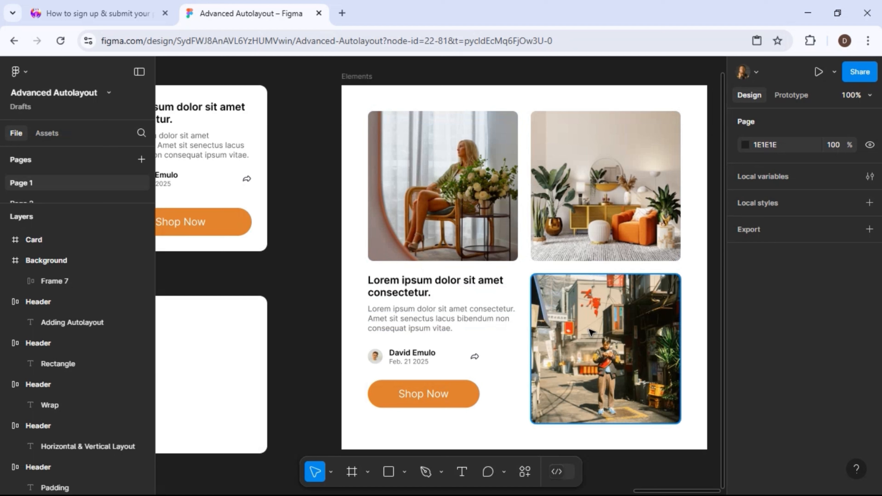
pyautogui.click(612, 328)
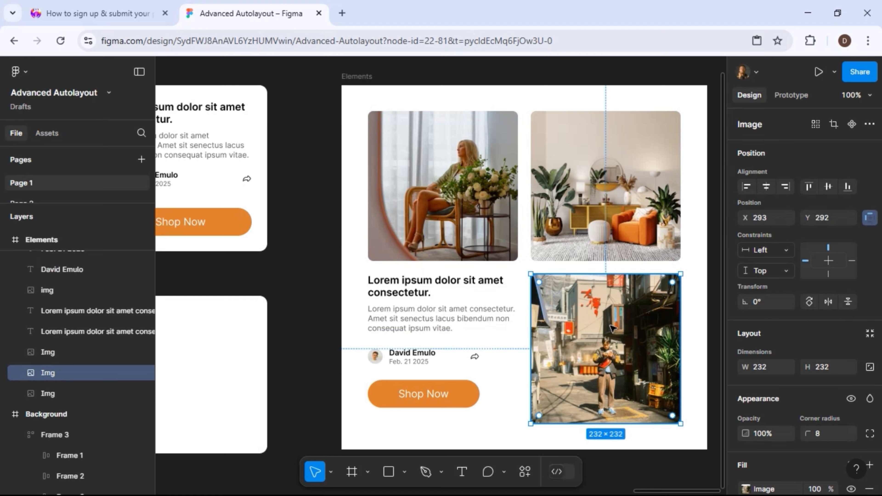
pyautogui.rightClick(611, 327)
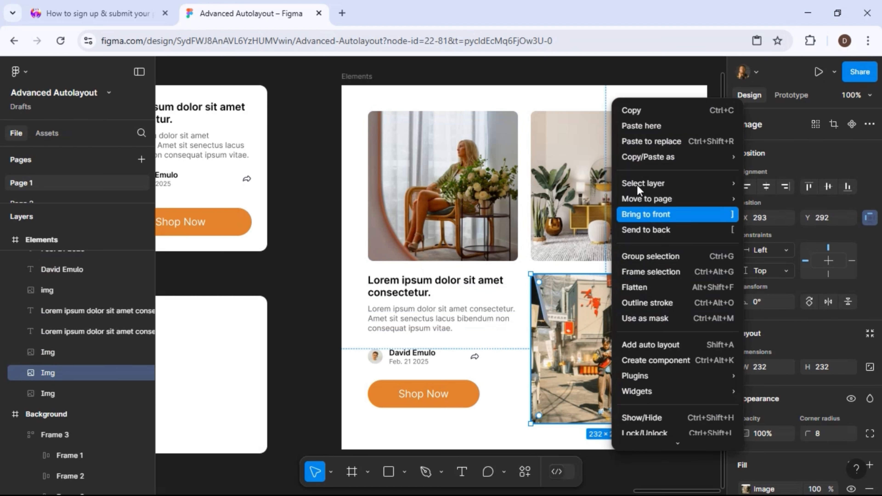
pyautogui.moveTo(638, 168)
pyautogui.click(635, 109)
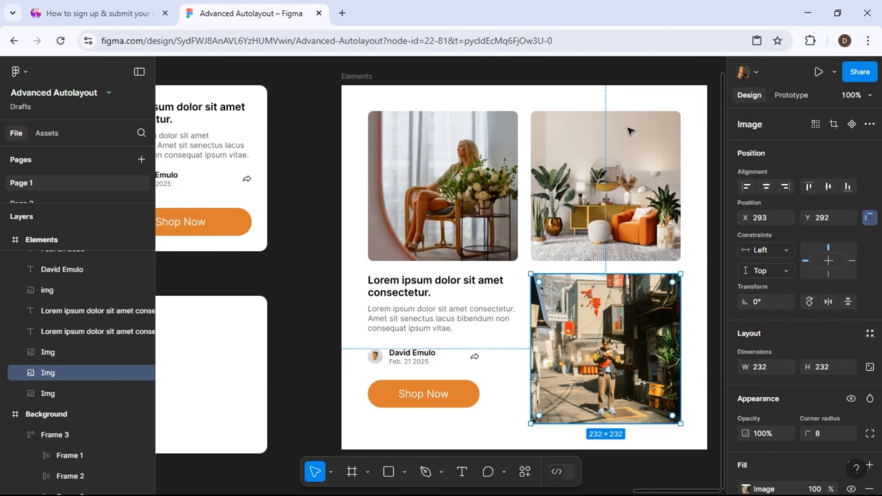
# - Paste the street photo into the empty Card frame and place it near the left edge, at about X 9, Y 6
pyautogui.hscroll(-5, 367, 314)
pyautogui.hscroll(-3, 368, 315)
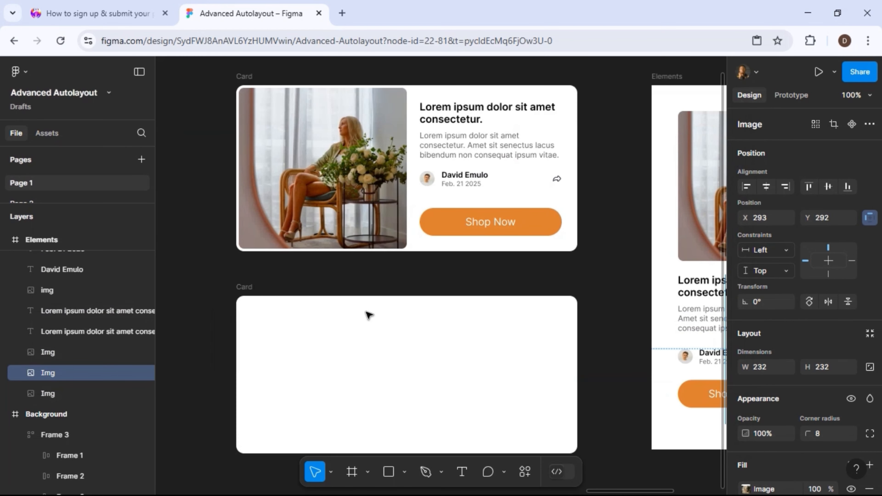
pyautogui.click(330, 273)
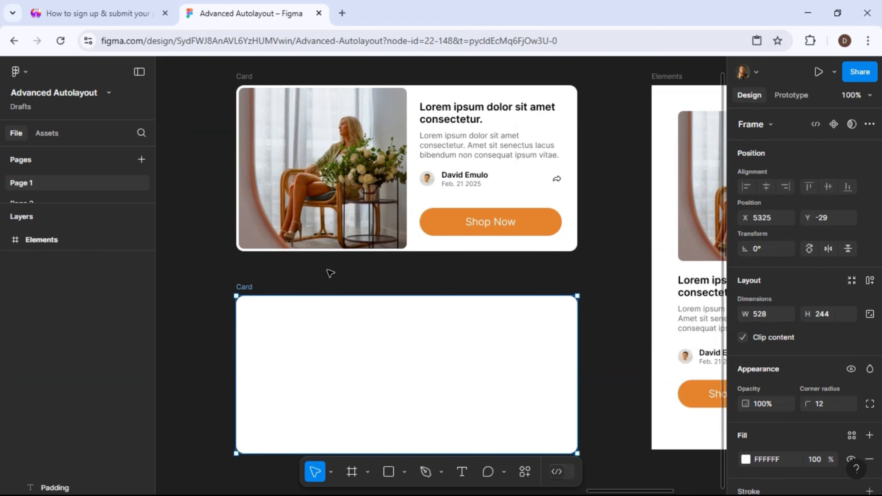
pyautogui.hotkey('ctrl', 'v')
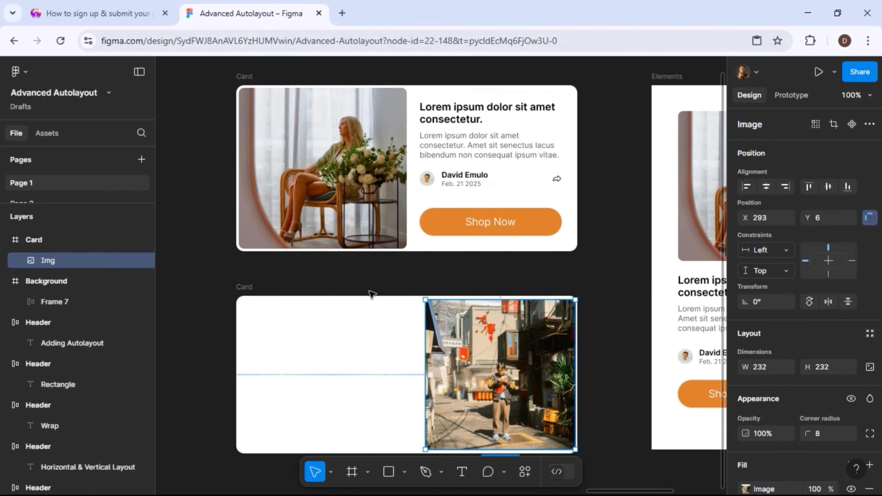
pyautogui.moveTo(474, 345); pyautogui.dragTo(329, 343)
# - Examine the heading, description, avatar, author name, date, share icon and Shop Now button in the Elements frame one by one
pyautogui.scroll(-3, 465, 317)
pyautogui.hscroll(5, 464, 317)
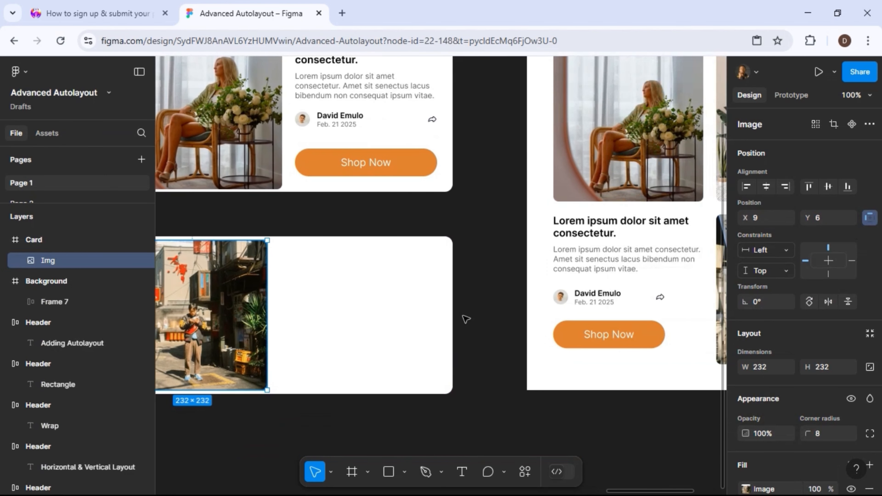
pyautogui.click(577, 232)
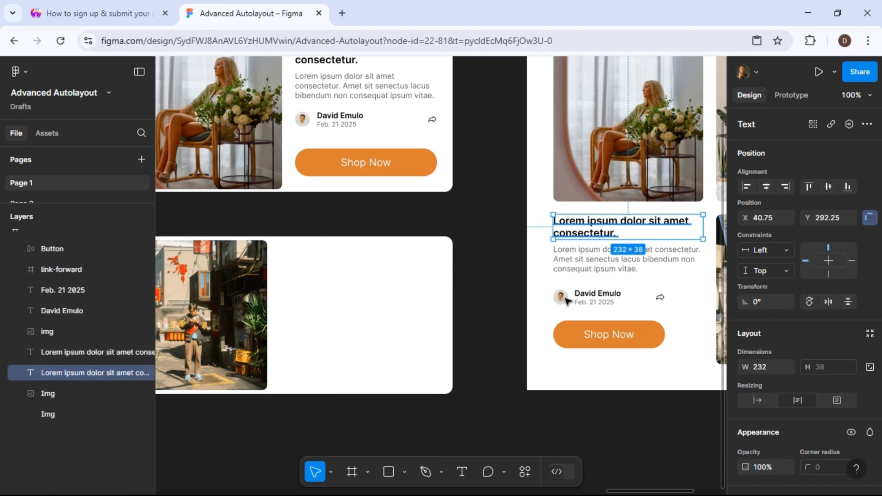
pyautogui.press('Tab')
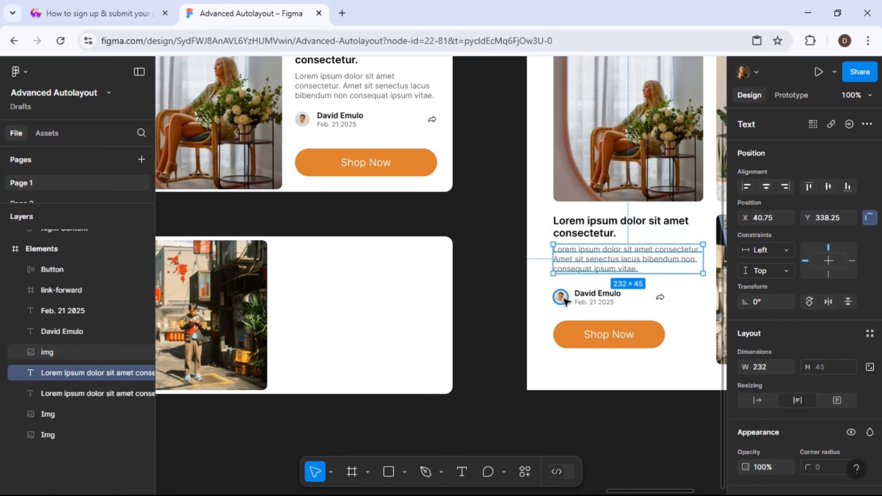
pyautogui.press('Tab')
pyautogui.click(594, 302)
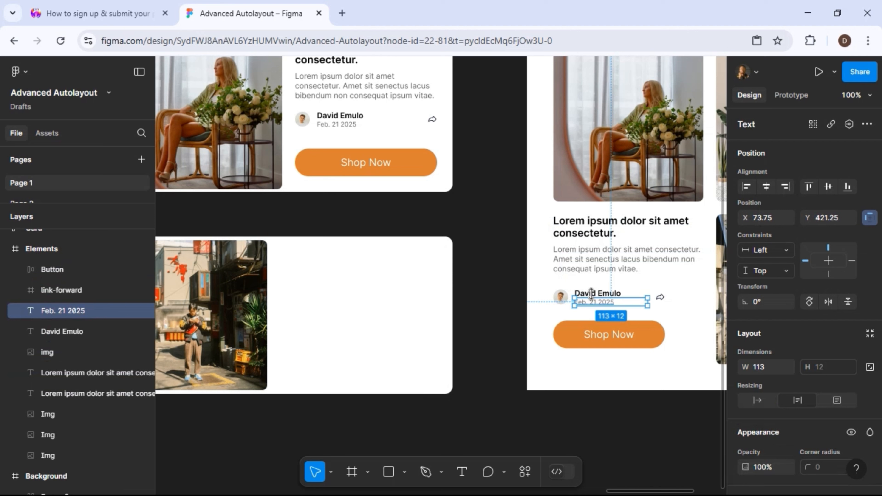
pyautogui.click(590, 293)
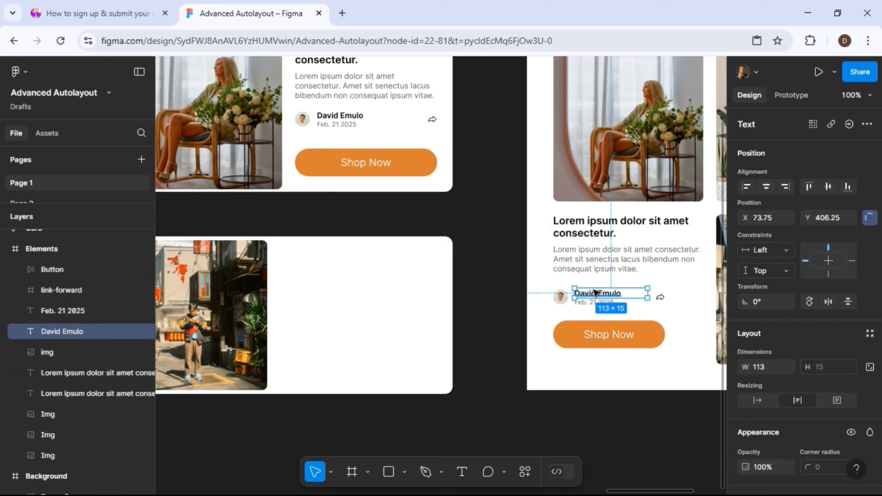
pyautogui.click(660, 297)
pyautogui.press('Tab')
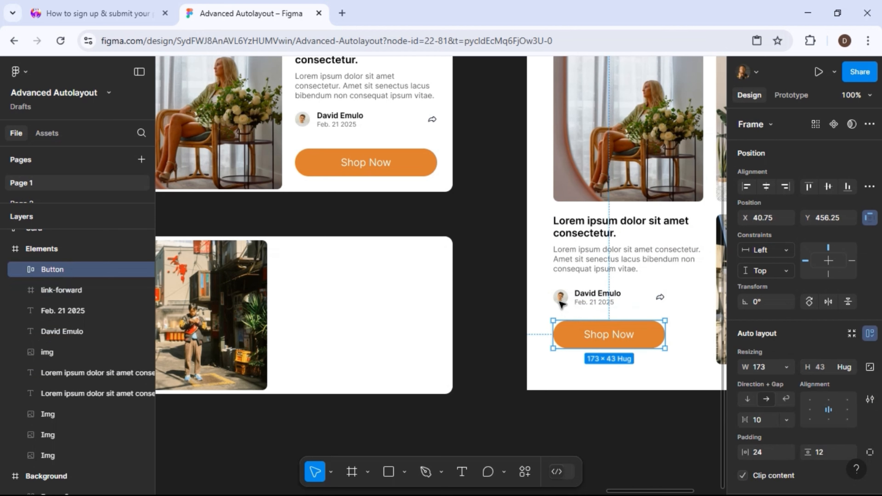
pyautogui.click(561, 303)
pyautogui.click(576, 269)
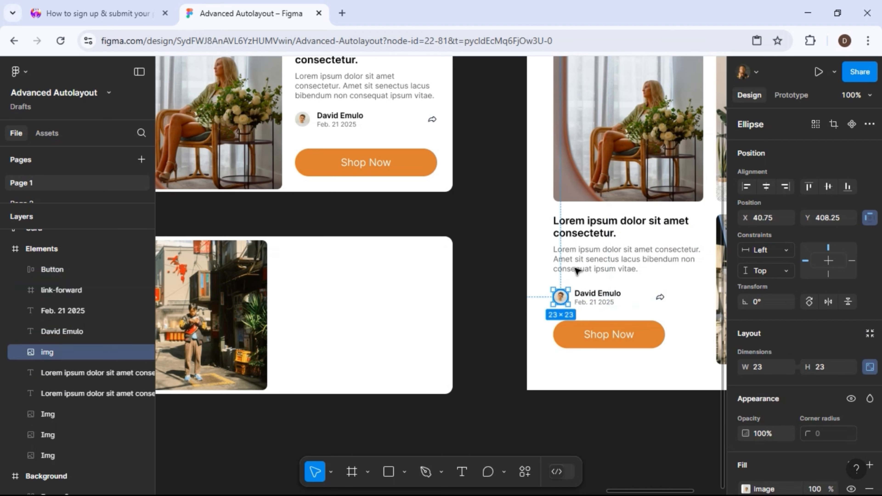
pyautogui.click(576, 235)
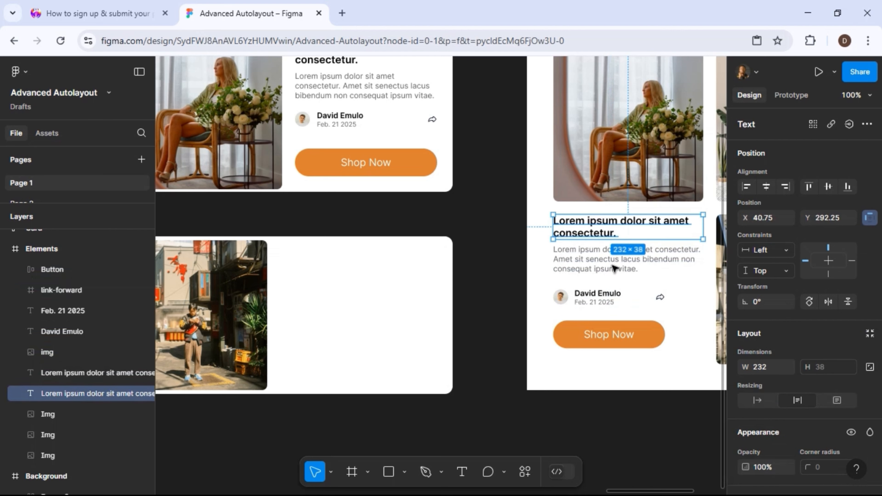
pyautogui.press('Escape')
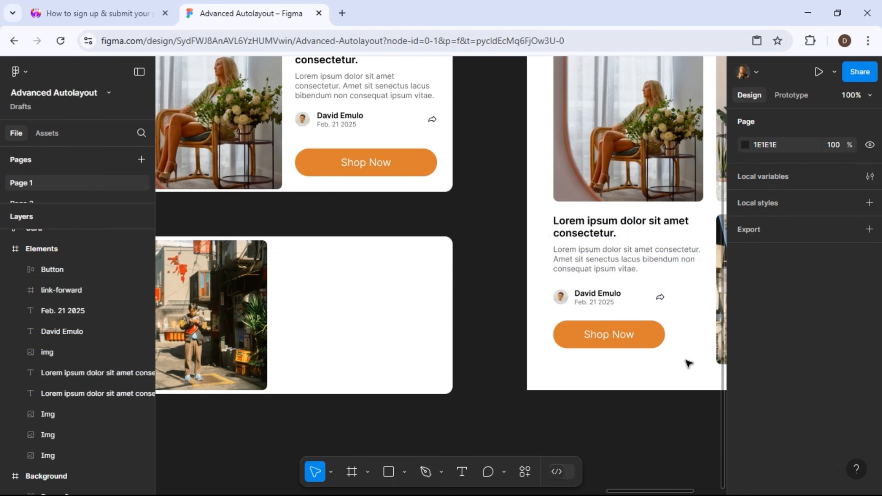
# - Duplicate the heading, description, author details, share icon and Shop Now button from the Elements frame into the new Card, beside the street photo
pyautogui.moveTo(687, 363); pyautogui.dragTo(690, 373)
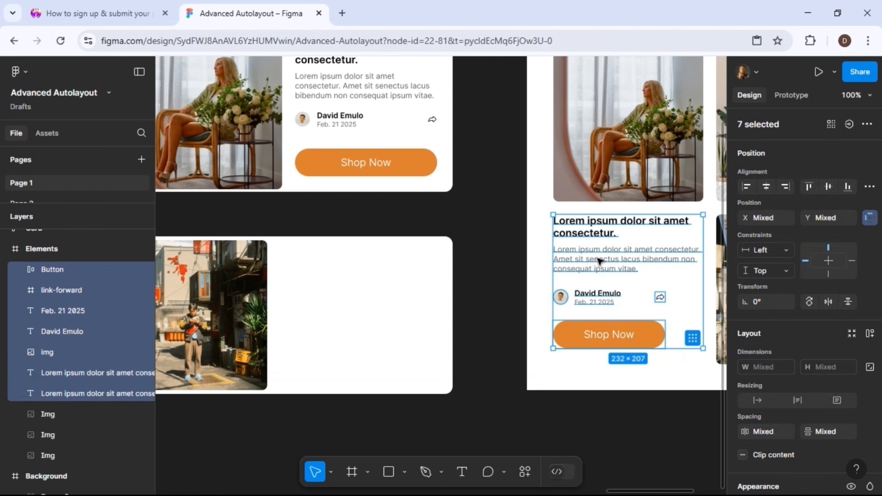
pyautogui.keyDown('alt'); pyautogui.moveTo(497, 283); pyautogui.dragTo(334, 290); pyautogui.keyUp('alt')
pyautogui.hscroll(-5, 312, 217)
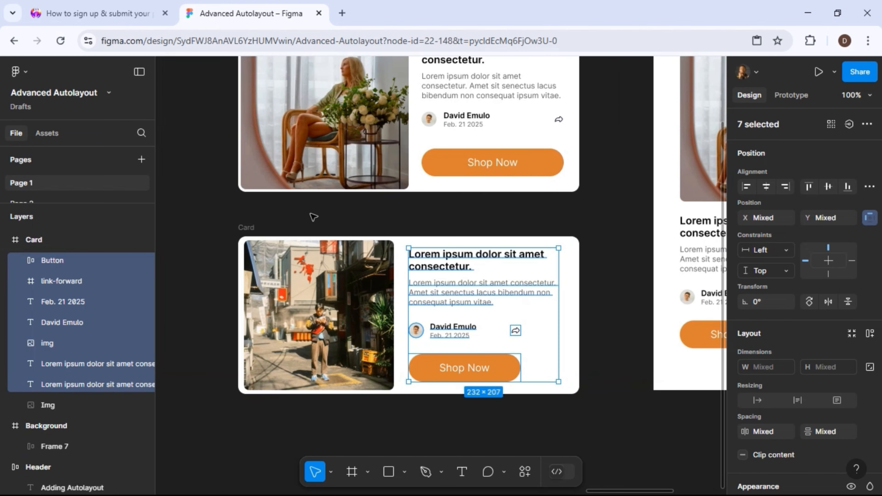
pyautogui.click(312, 215)
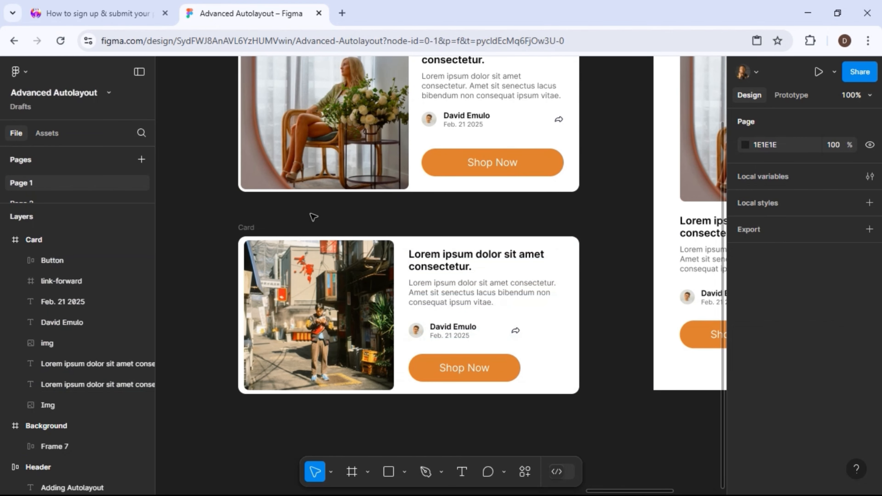
# - Try adding auto layout to the whole new Card at once, and undo it
pyautogui.scroll(3, 313, 217)
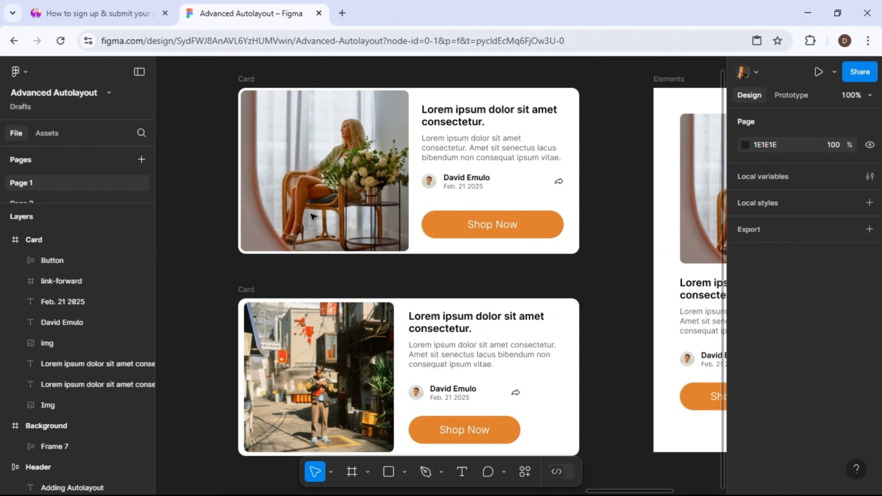
pyautogui.scroll(-3, 314, 217)
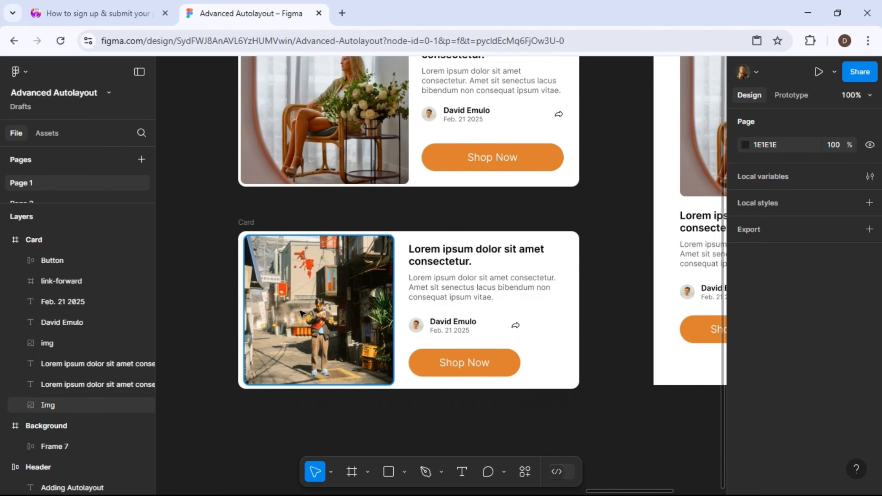
pyautogui.click(246, 231)
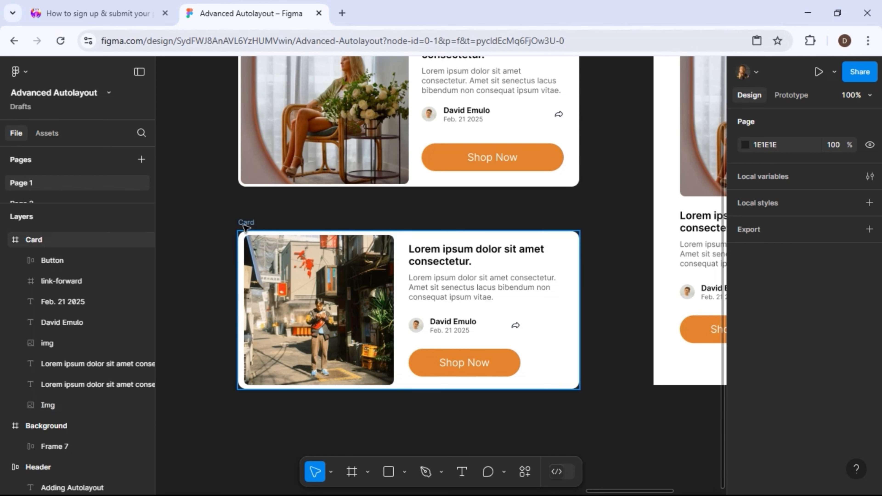
pyautogui.click(266, 231)
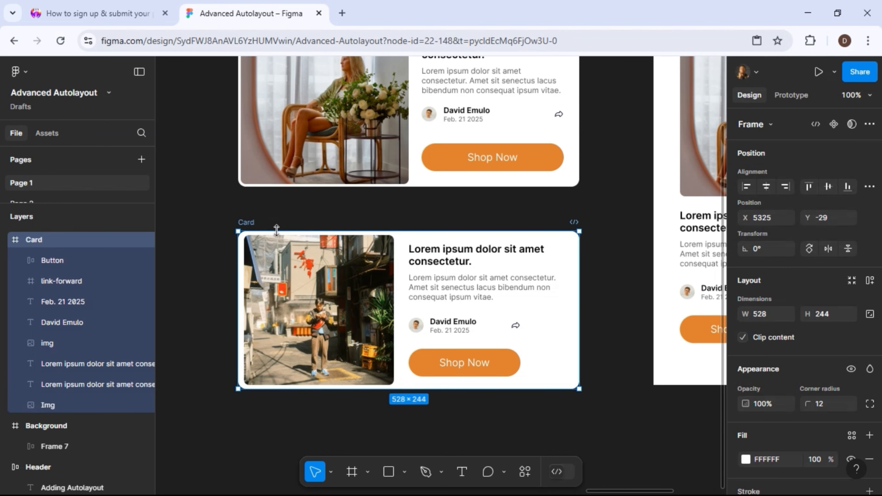
pyautogui.click(870, 281)
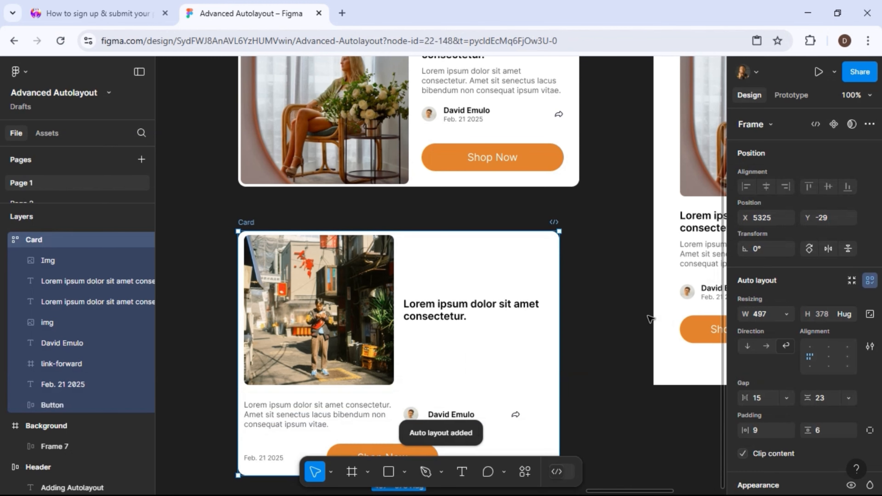
pyautogui.scroll(-3, 651, 319)
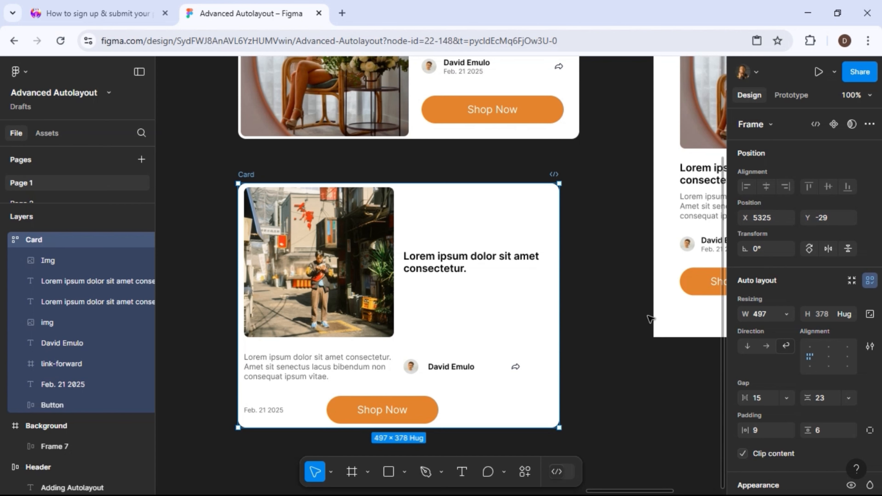
pyautogui.hotkey('ctrl', 'z')
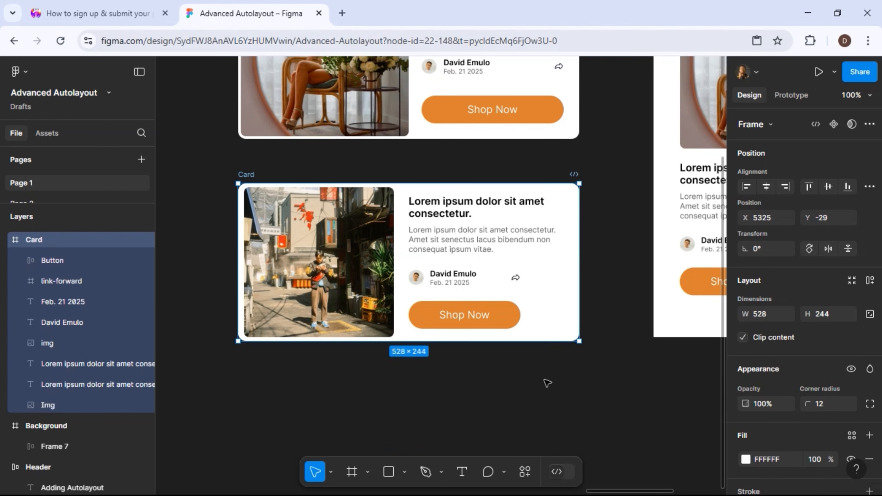
pyautogui.press('Escape')
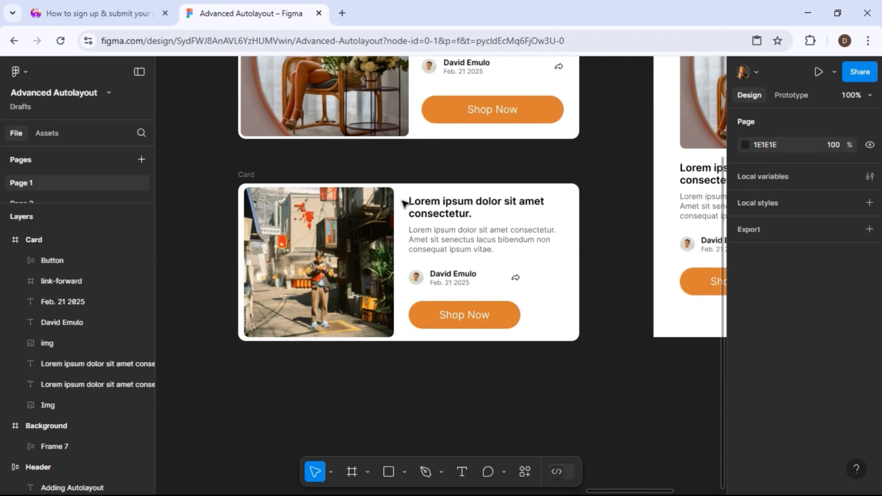
# - Delete the heading, description, author details, share icon and Shop Now button from the new Card, keeping only the street photo
pyautogui.moveTo(555, 382); pyautogui.dragTo(403, 200)
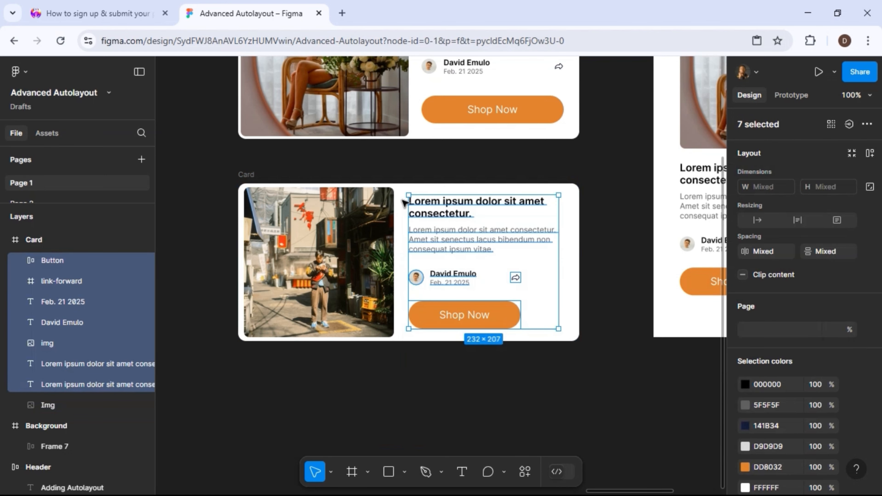
pyautogui.press('Delete')
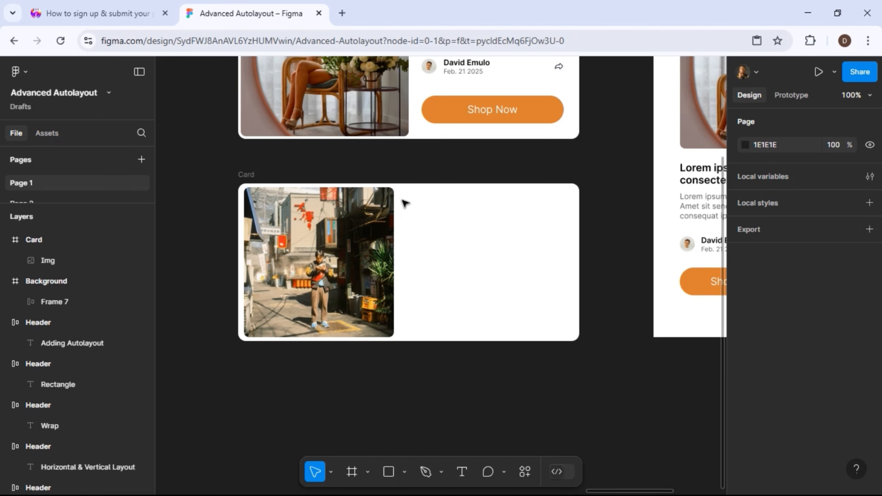
pyautogui.hscroll(5, 405, 203)
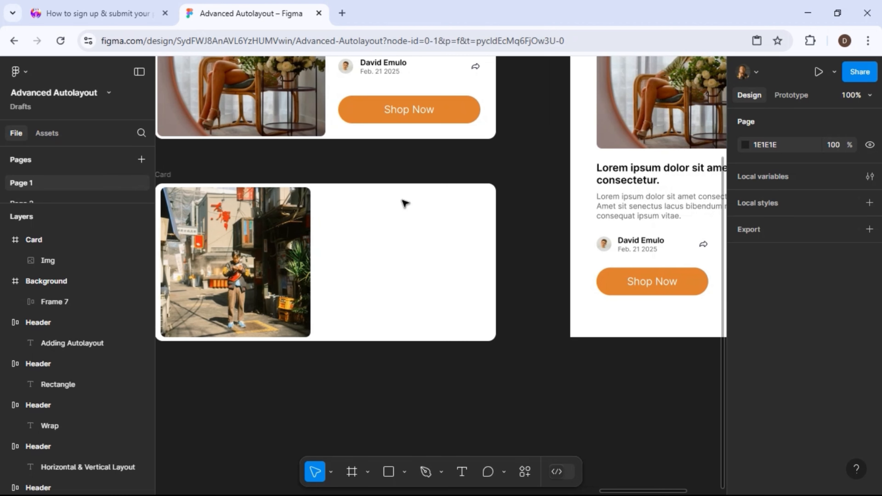
pyautogui.hscroll(-3, 405, 204)
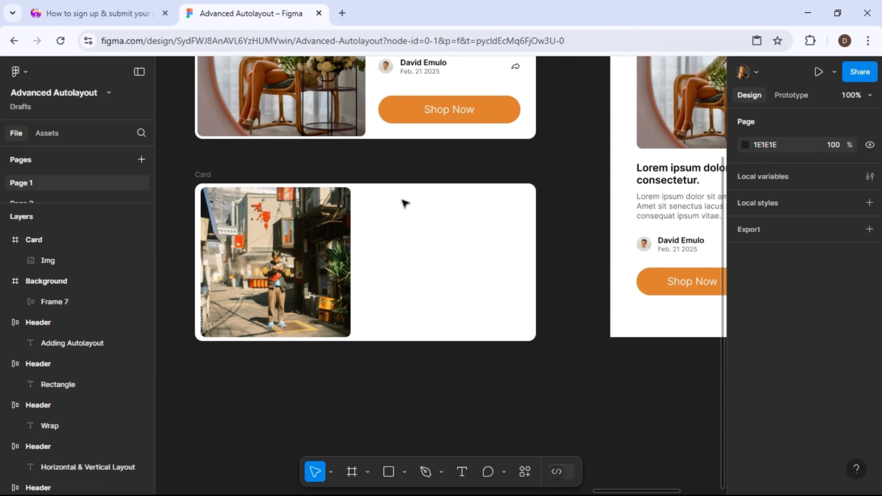
# - Move the Shop Now button from the Elements frame into the new Card, beside the lower part of the street photo
pyautogui.hscroll(5, 405, 203)
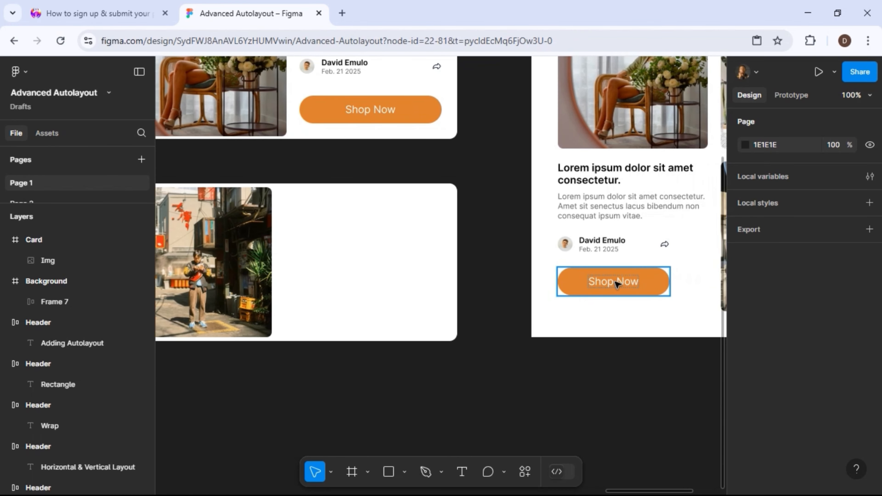
pyautogui.click(616, 282)
pyautogui.moveTo(351, 316); pyautogui.dragTo(348, 324)
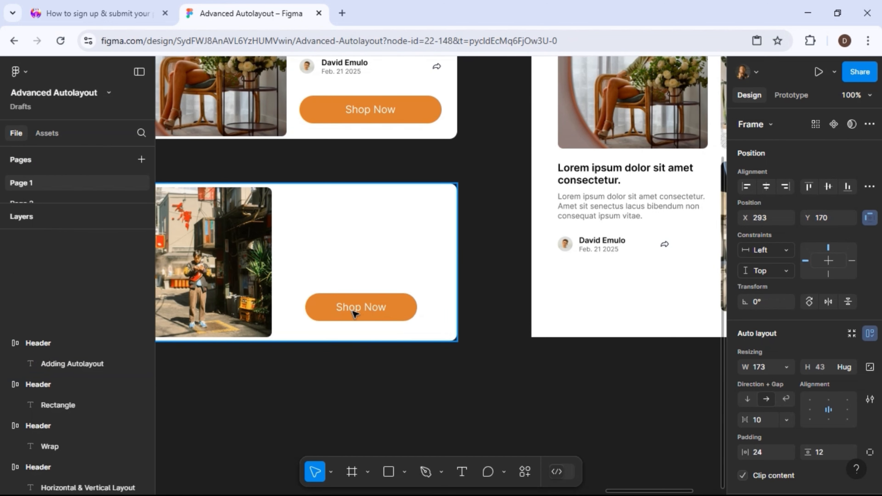
pyautogui.click(347, 308)
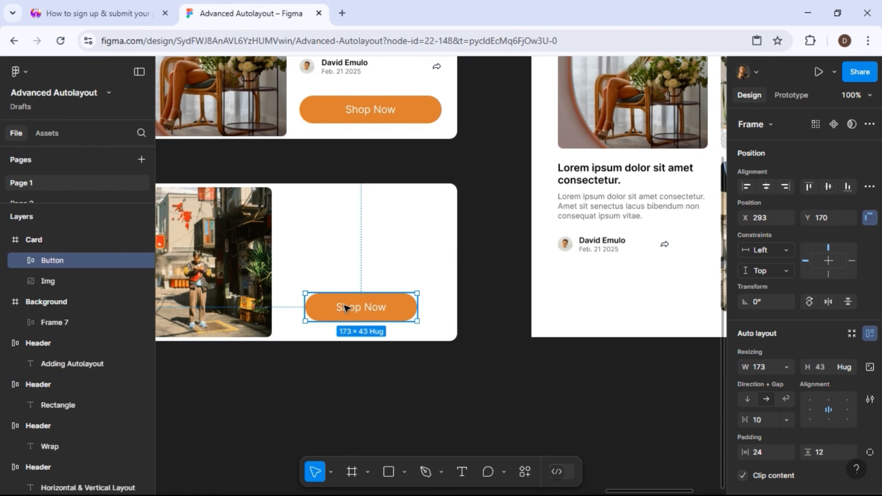
# - Try replacing the Shop Now button's label with a long string of random letters, and undo it
pyautogui.doubleClick(371, 310)
pyautogui.doubleClick(371, 310)
pyautogui.write('djkd')
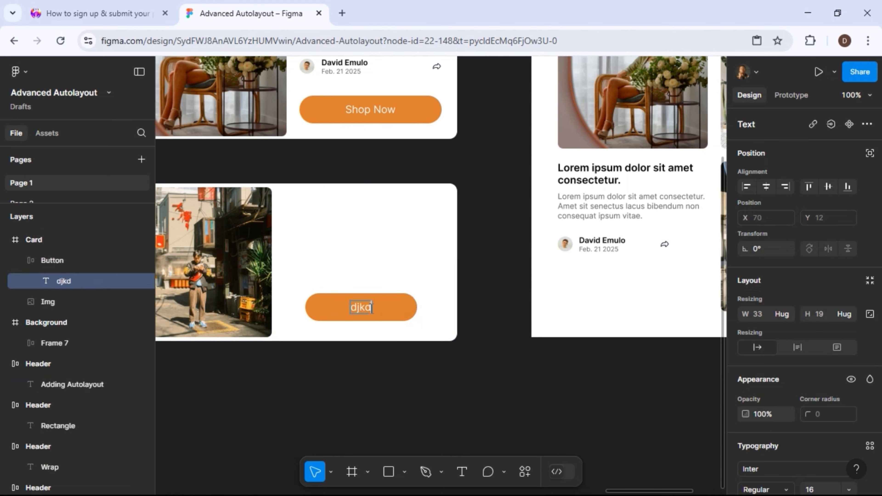
pyautogui.write('sjskdjskdjskdjksjdksjdkjs')
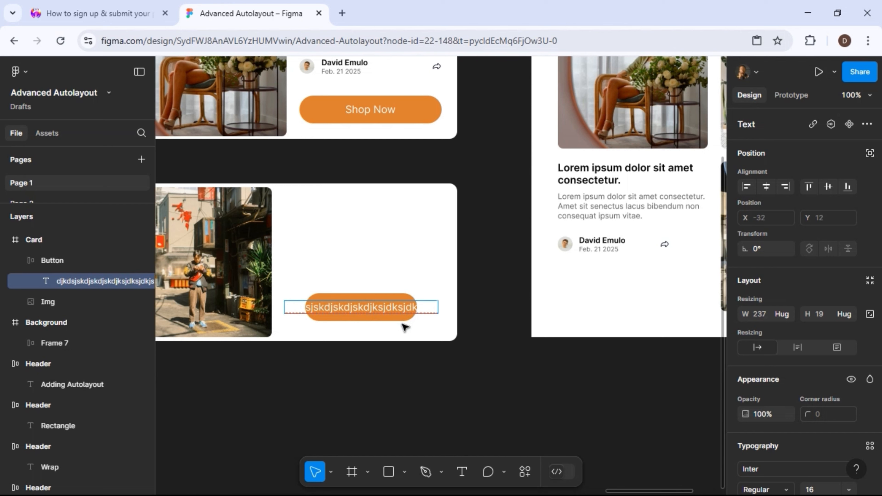
pyautogui.hotkey('ctrl', 'z')
pyautogui.hotkey('ctrl', 'z')
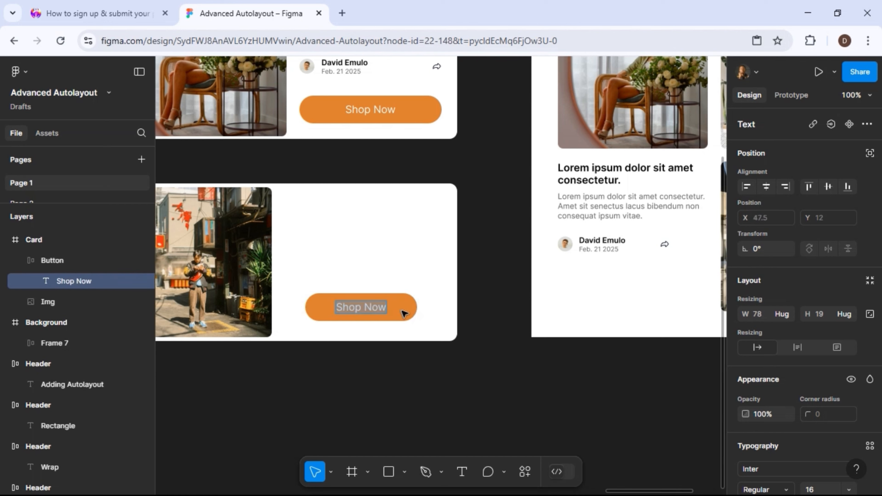
pyautogui.press('Escape')
pyautogui.press('Escape')
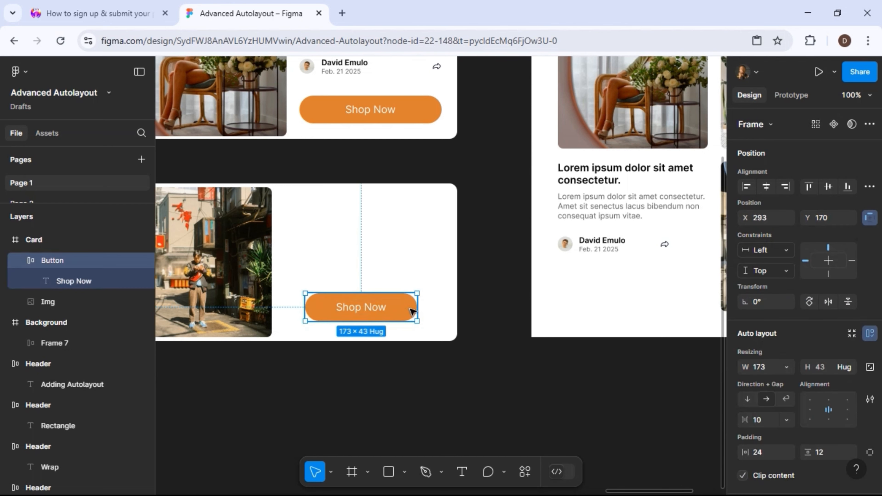
# - Set the Shop Now button's width to hug its contents and its horizontal padding to 36
pyautogui.click(787, 367)
pyautogui.click(789, 384)
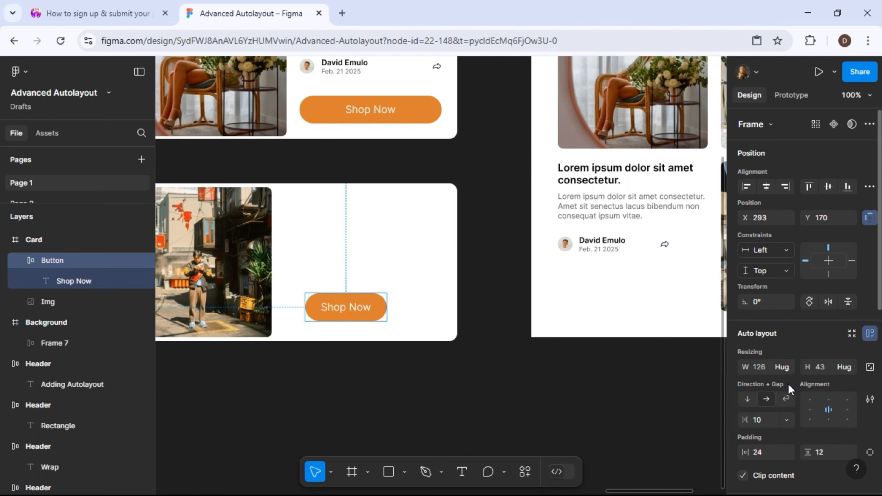
pyautogui.click(768, 458)
pyautogui.write('36')
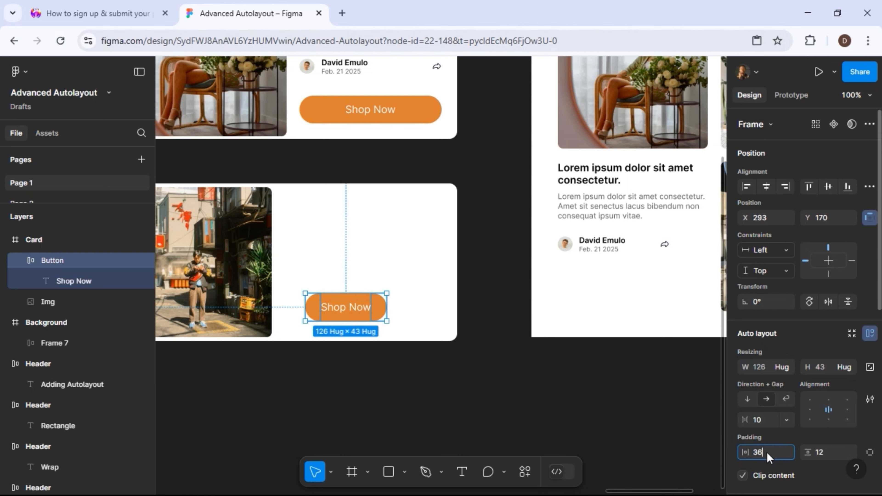
pyautogui.press('Return')
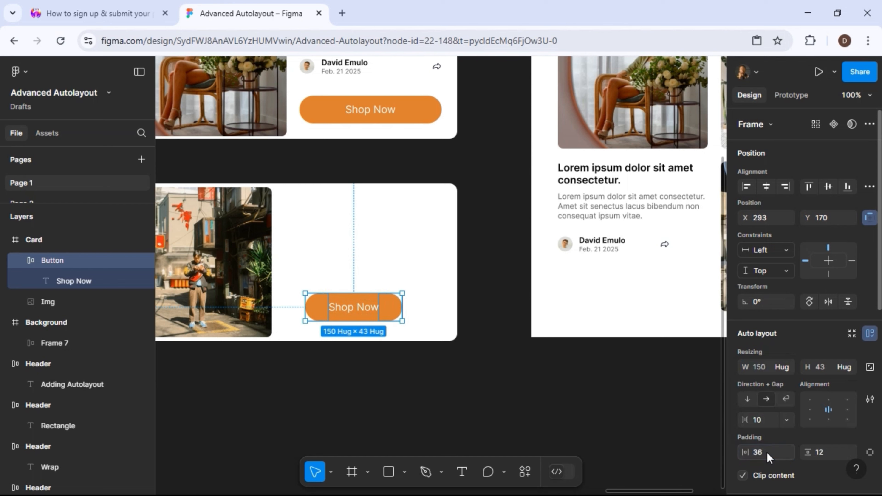
# - Test the hugging button by inserting random letters into its Shop Now label, and undo the text change
pyautogui.click(342, 307)
pyautogui.doubleClick(342, 307)
pyautogui.write('dsjksdjksjdks')
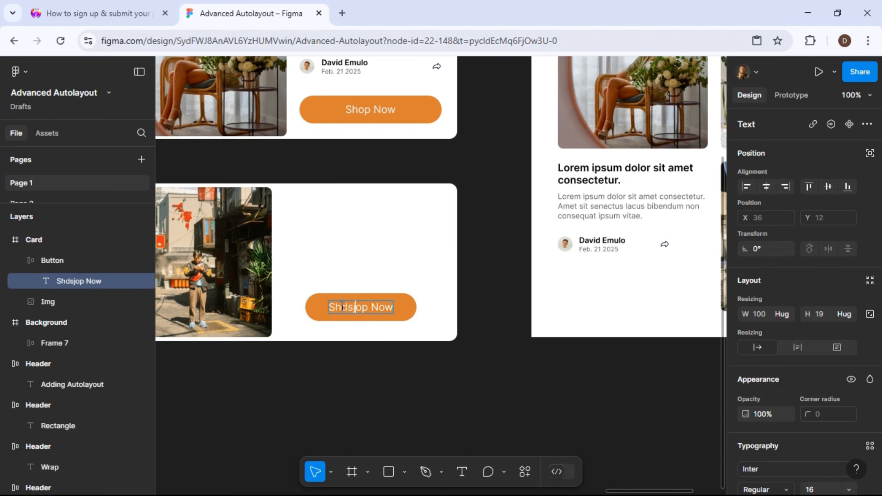
pyautogui.hotkey('ctrl', 'z')
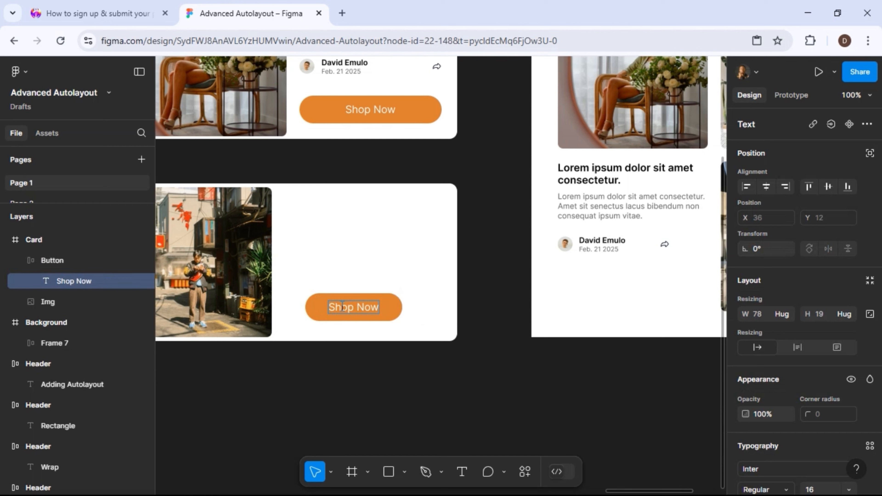
pyautogui.press('Escape')
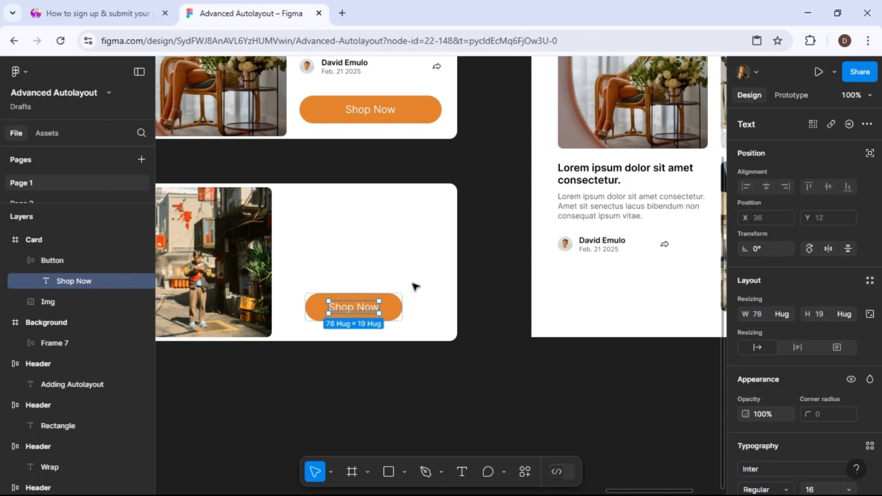
pyautogui.click(431, 289)
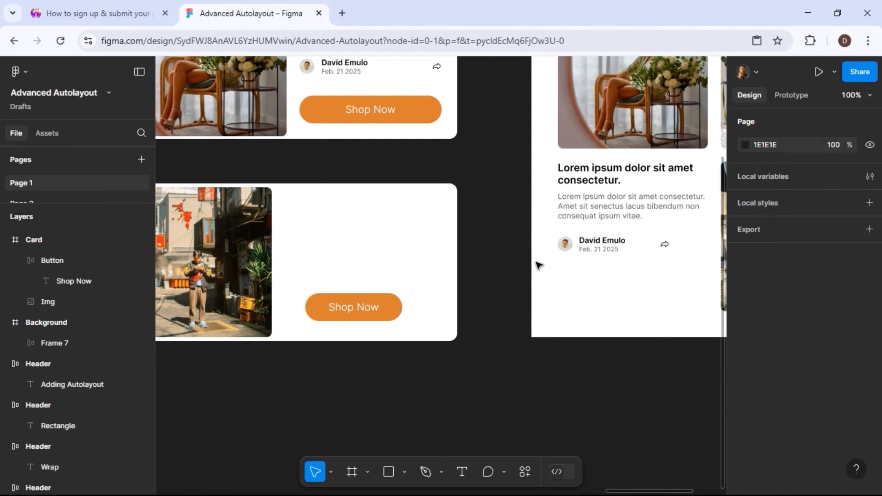
# - Duplicate the avatar, author name, date and share icon from the Elements frame into the new Card, just above the Shop Now button
pyautogui.click(571, 250)
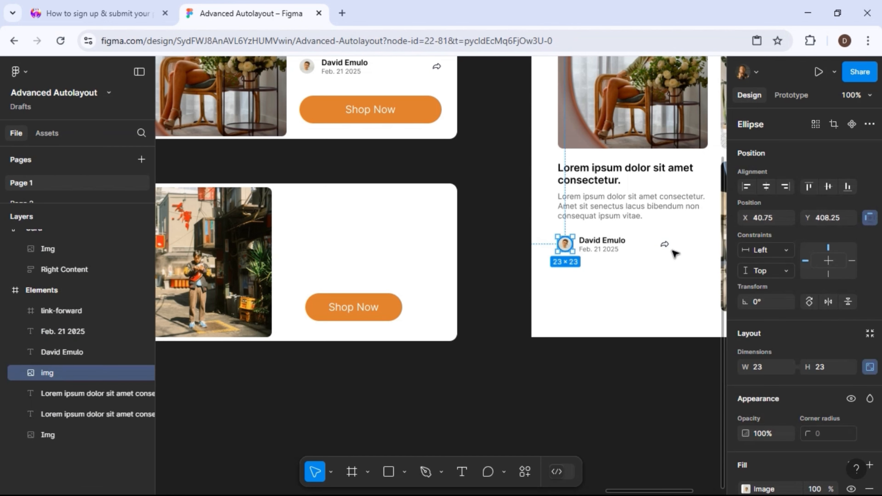
pyautogui.hotkey('ctrl', 'a')
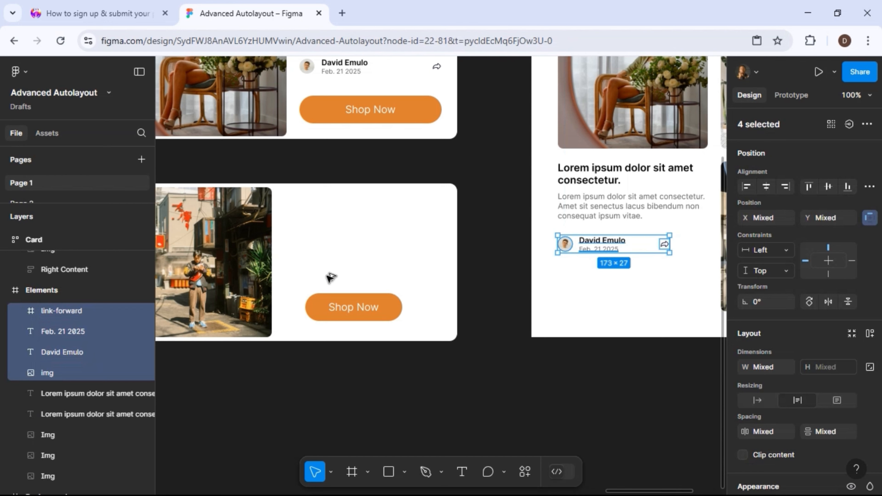
pyautogui.hotkey('ctrl', 'v')
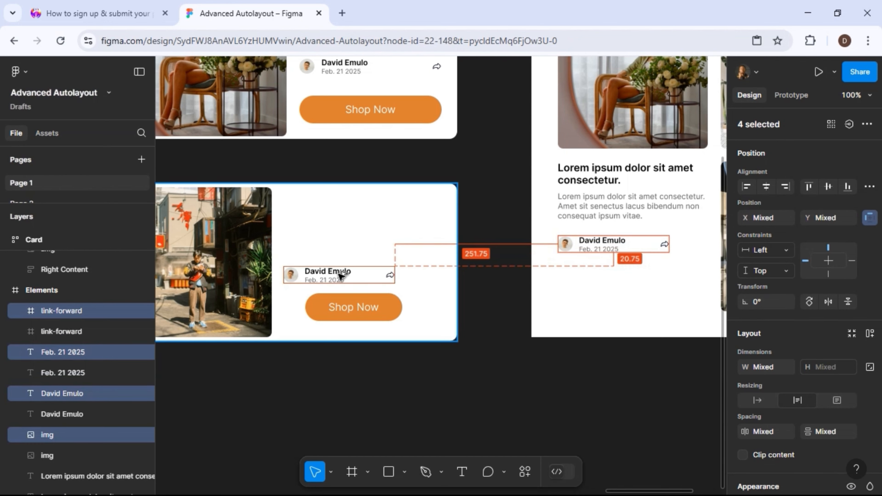
pyautogui.moveTo(340, 275); pyautogui.dragTo(344, 273)
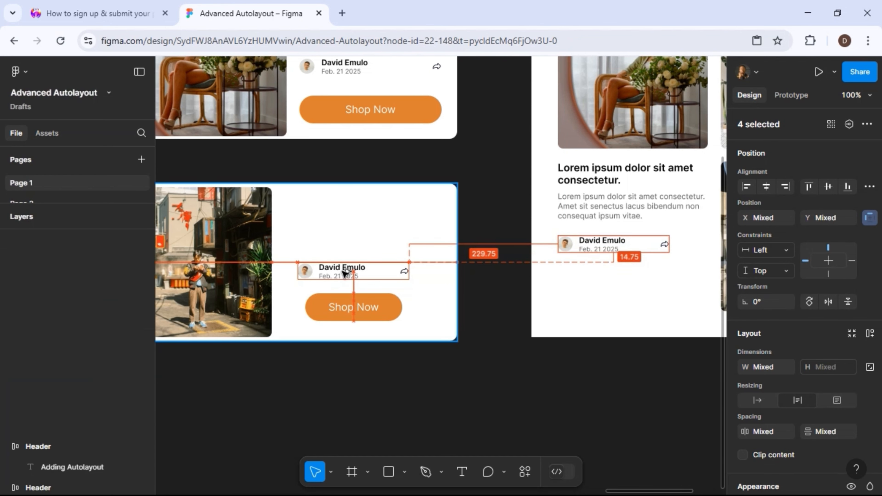
pyautogui.press('Escape')
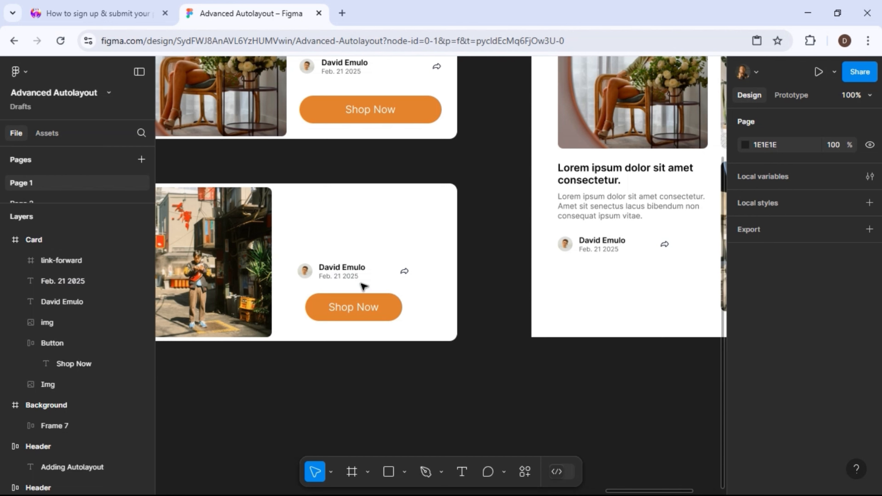
# - Wrap the new Card's author name and date in a vertical auto layout and name it "Username + Date"
pyautogui.click(338, 274)
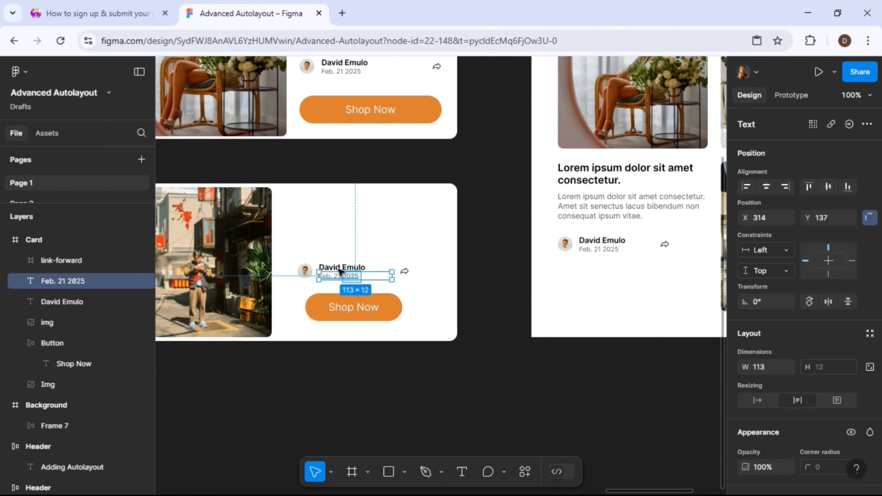
pyautogui.keyDown('shift'); pyautogui.click(336, 269); pyautogui.keyUp('shift')
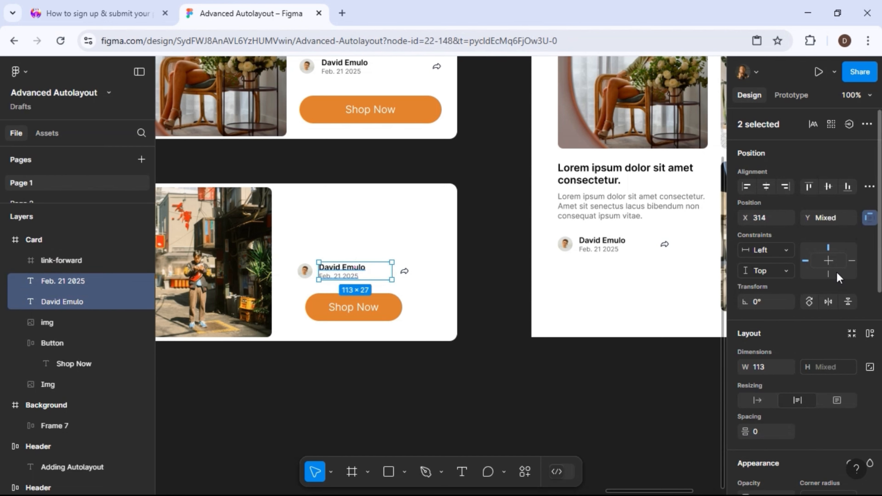
pyautogui.scroll(-2, 839, 278)
pyautogui.scroll(-1, 839, 278)
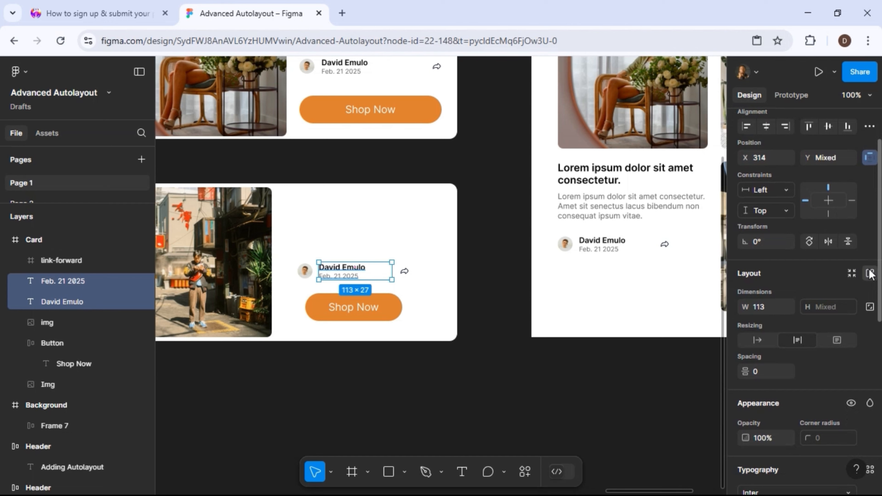
pyautogui.click(870, 274)
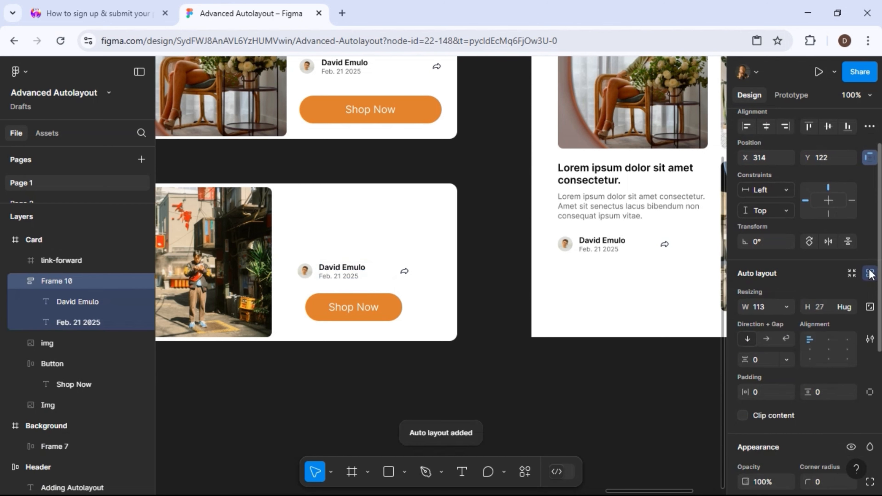
pyautogui.doubleClick(55, 285)
pyautogui.write('Us')
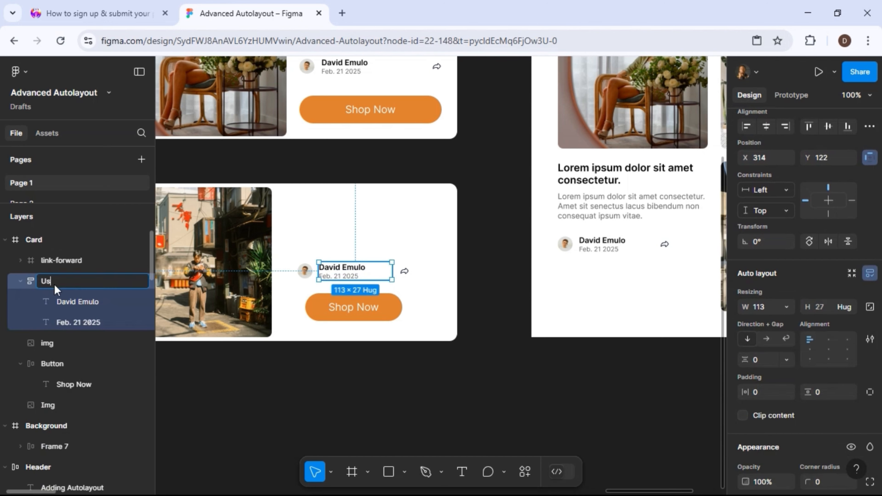
pyautogui.write('ername + Date')
pyautogui.press('Return')
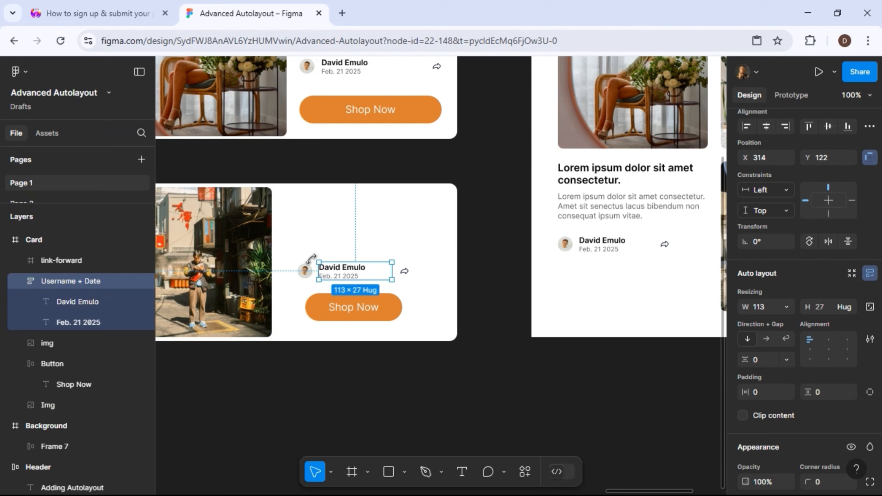
# - Wrap the avatar and the Username + Date frame in a horizontal auto layout and name it "Img + Username + Date"
pyautogui.keyDown('shift'); pyautogui.click(305, 270); pyautogui.keyUp('shift')
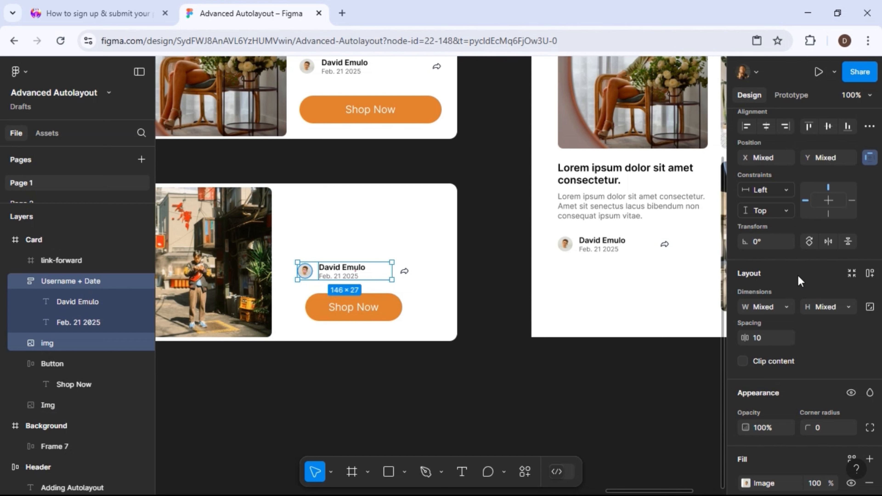
pyautogui.click(870, 274)
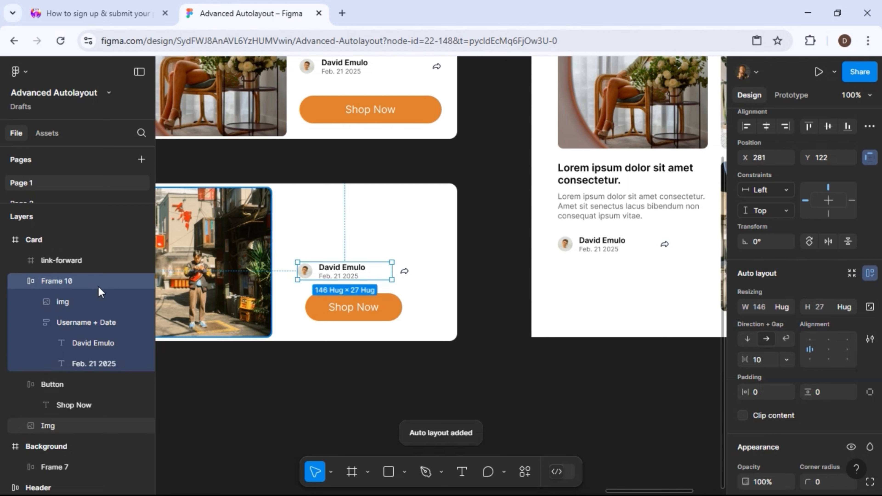
pyautogui.doubleClick(61, 281)
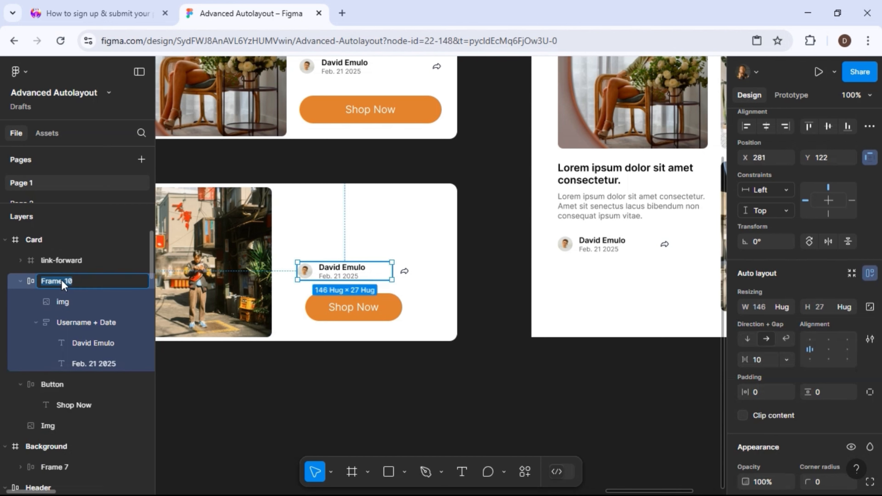
pyautogui.write('Img + Username +')
pyautogui.press('BackSpace')
pyautogui.press('BackSpace')
pyautogui.write('+ Date')
pyautogui.press('Return')
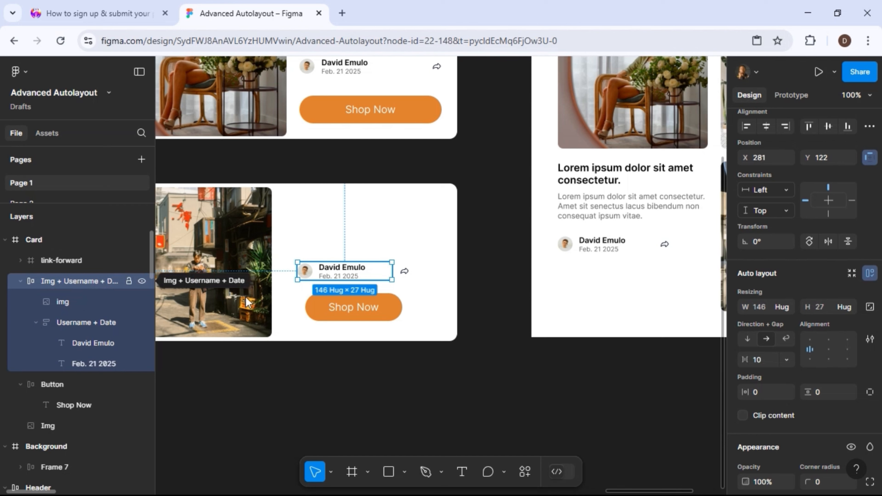
# - Wrap the Img + Username + Date frame and the share icon in a horizontal auto layout and name it "Img + Username + icon"
pyautogui.click(36, 322)
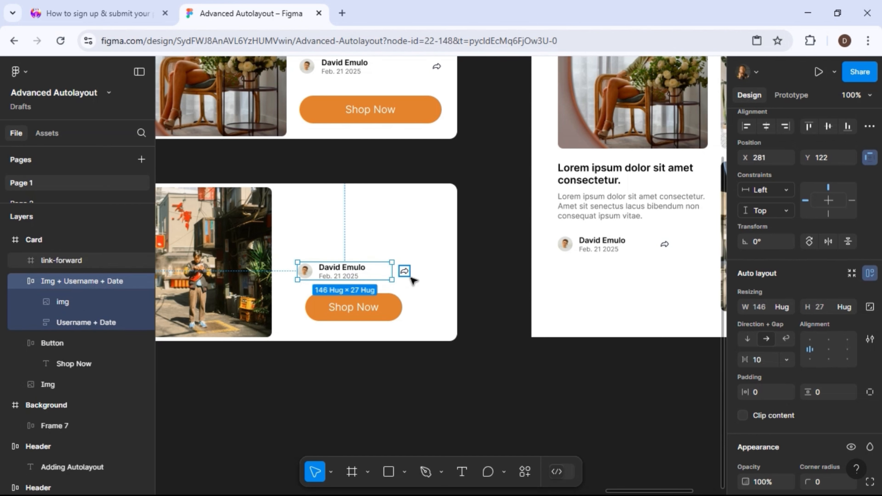
pyautogui.keyDown('shift'); pyautogui.click(404, 271); pyautogui.keyUp('shift')
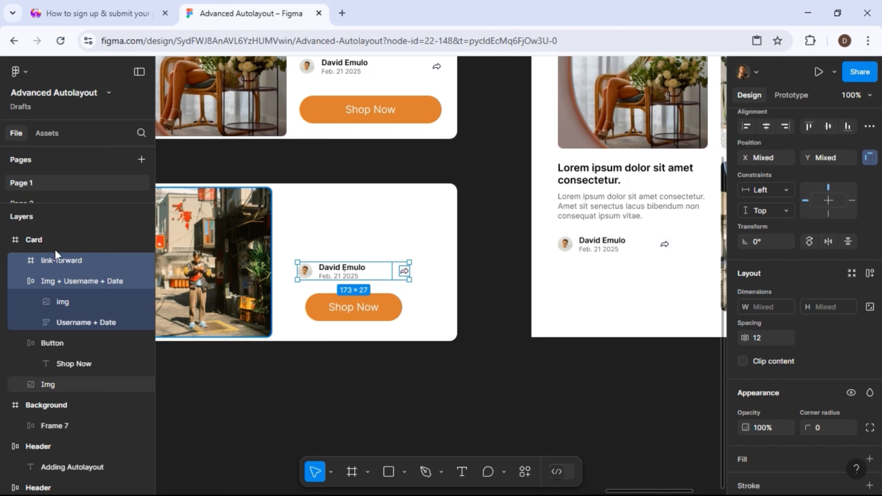
pyautogui.scroll(-1, 876, 274)
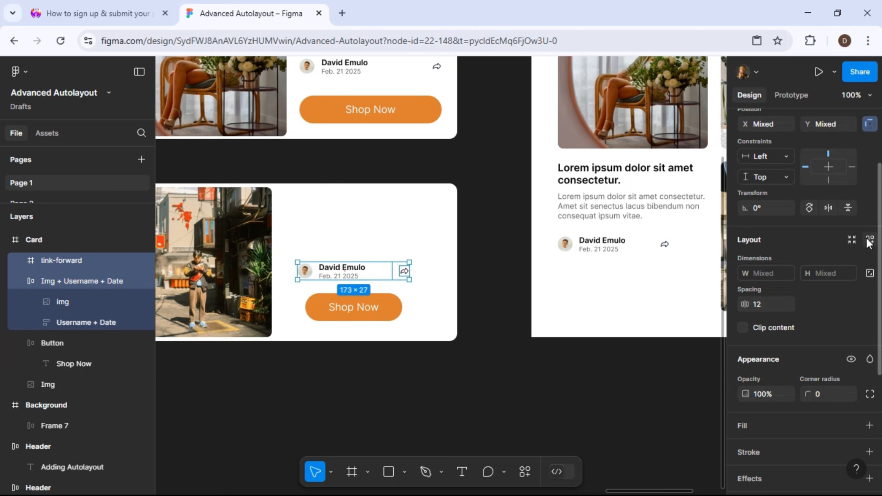
pyautogui.hotkey('shift', 'a')
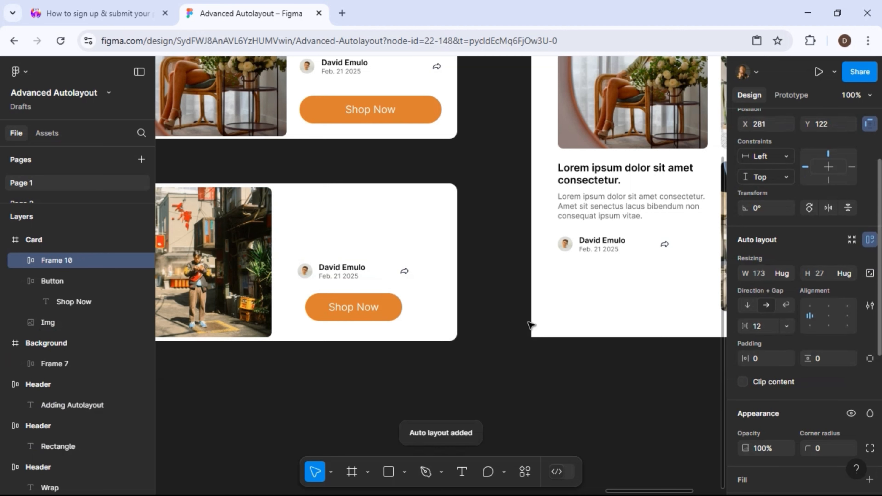
pyautogui.doubleClick(61, 261)
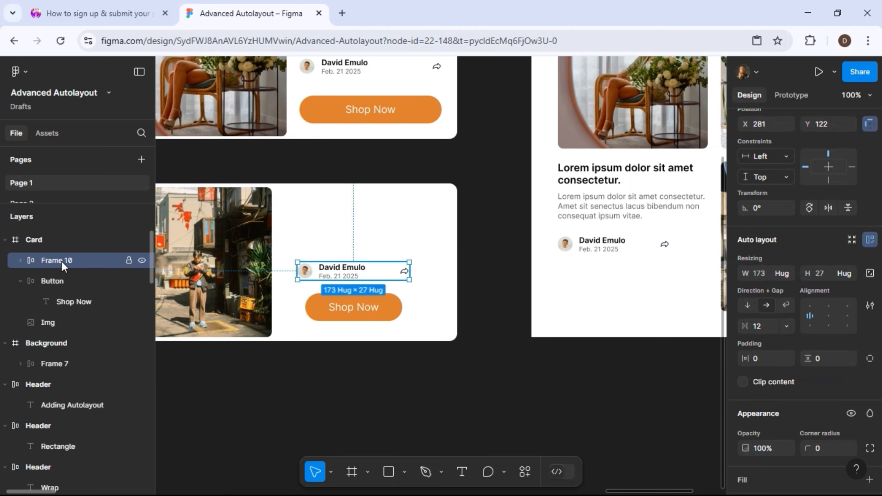
pyautogui.write('Img')
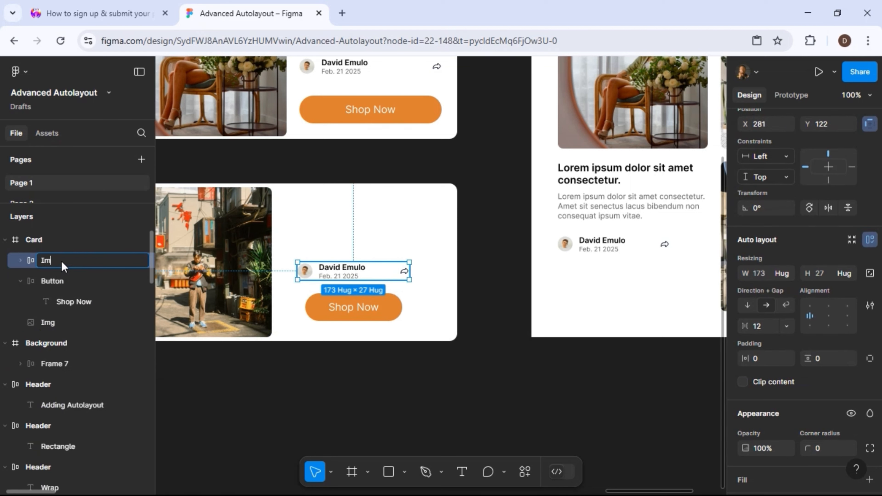
pyautogui.write('Username + icon')
pyautogui.press('Return')
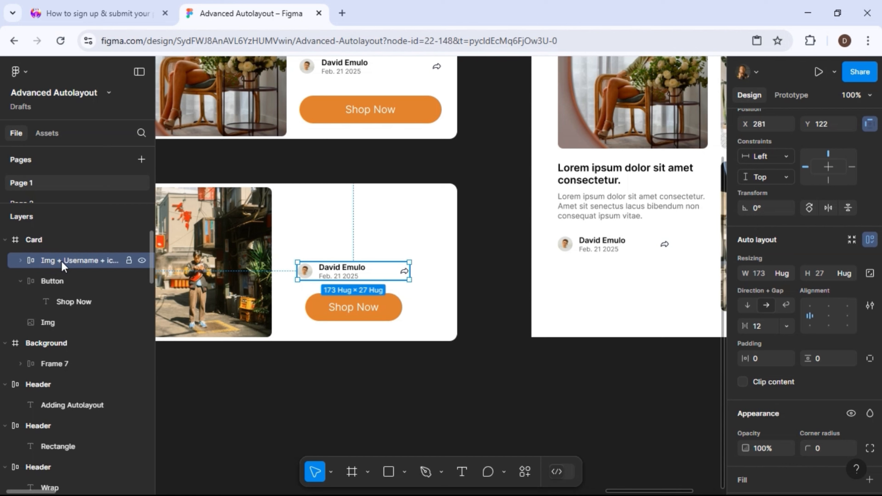
# - Examine the nested layers inside the Img + Username + icon frame, down to the texts in Username + Date
pyautogui.click(20, 260)
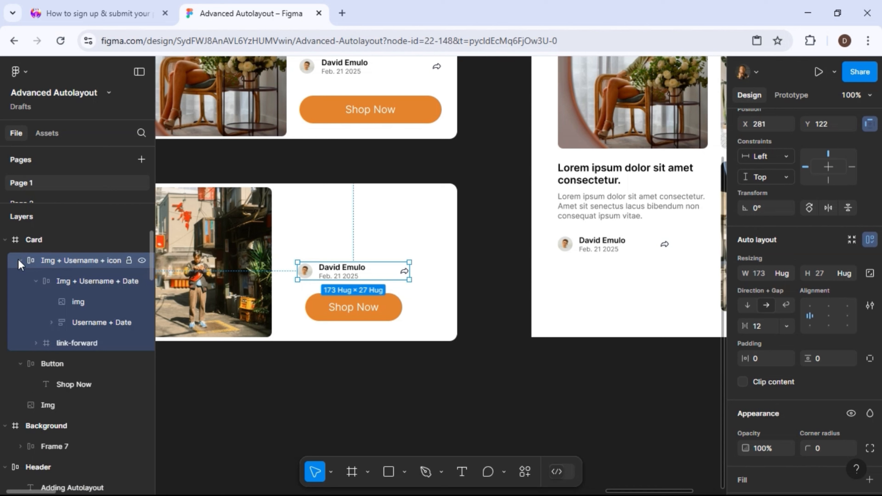
pyautogui.click(36, 281)
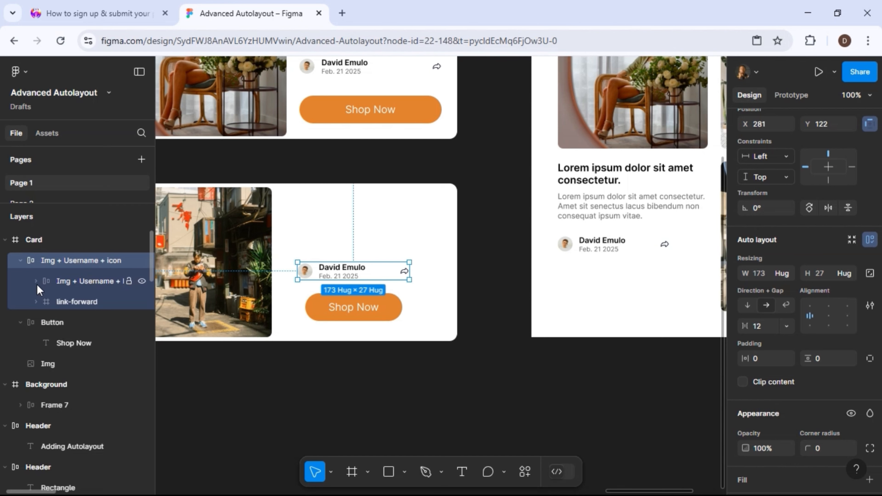
pyautogui.click(74, 284)
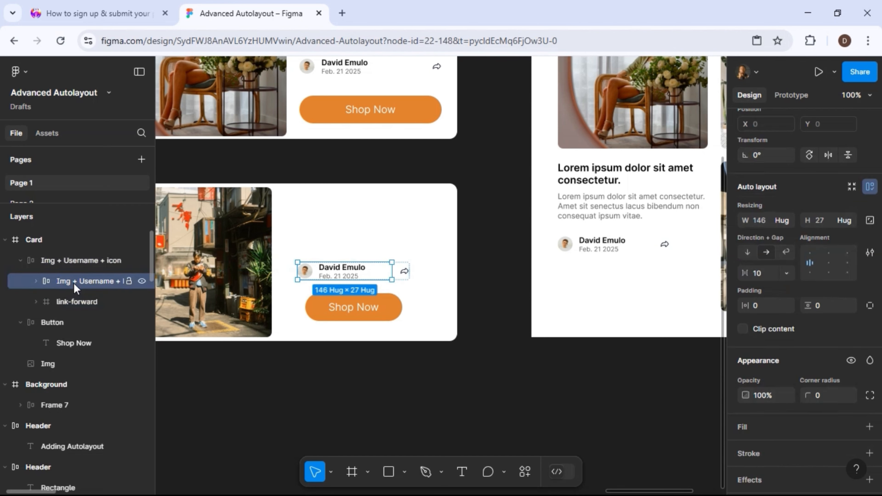
pyautogui.click(81, 302)
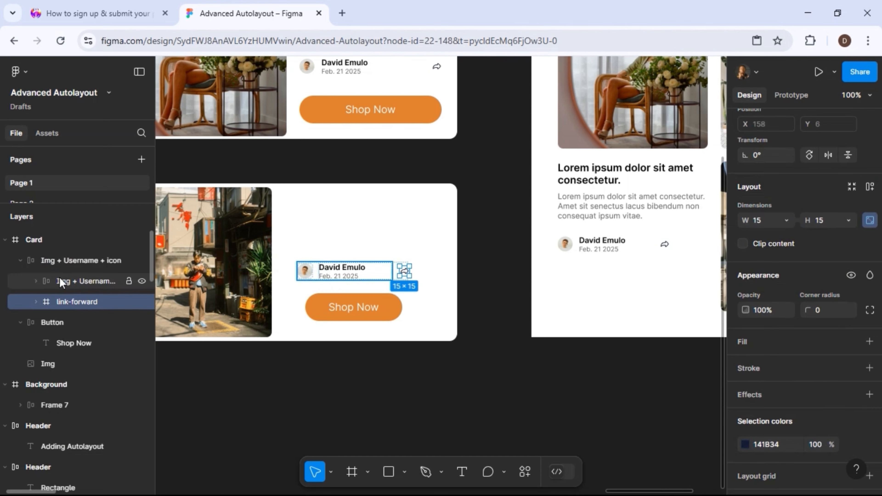
pyautogui.click(37, 280)
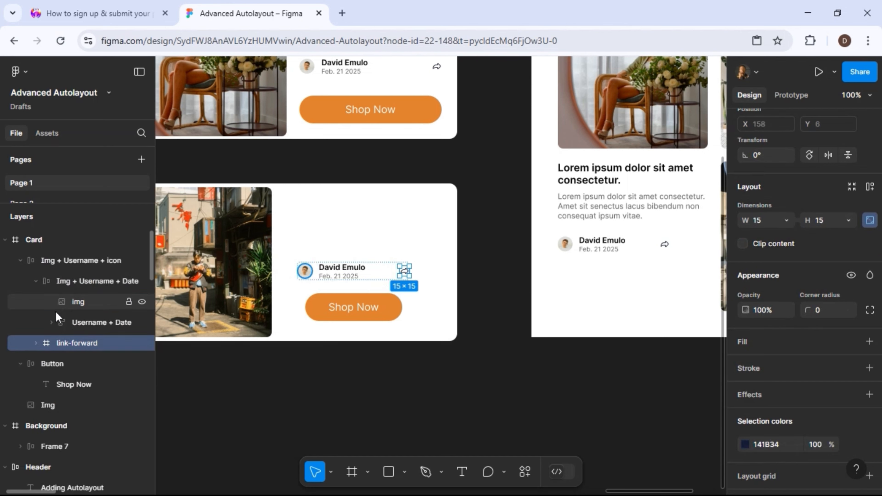
pyautogui.click(53, 322)
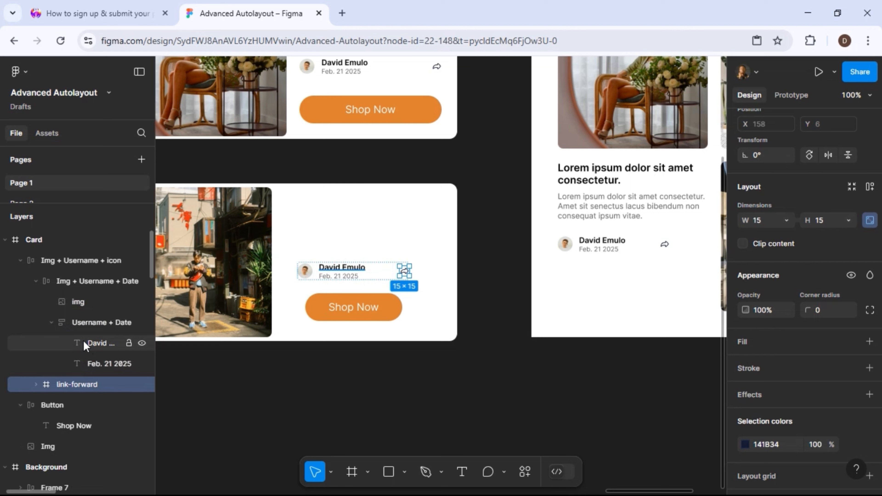
pyautogui.click(51, 322)
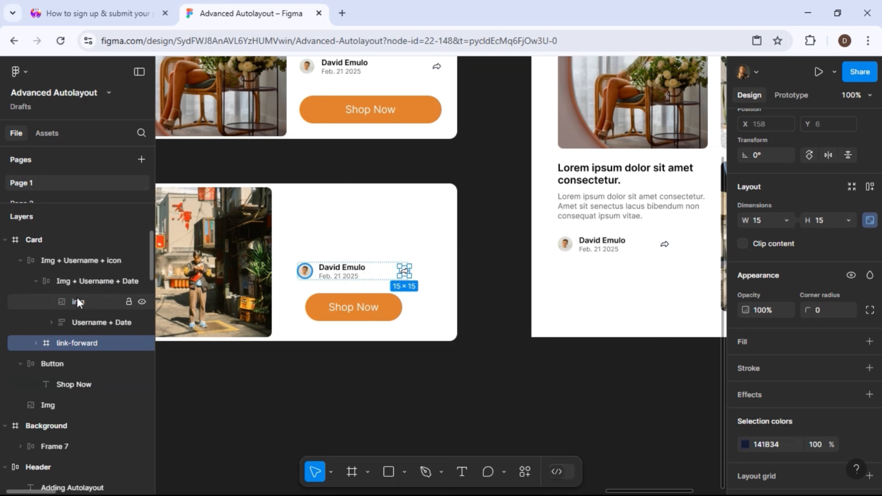
pyautogui.click(36, 281)
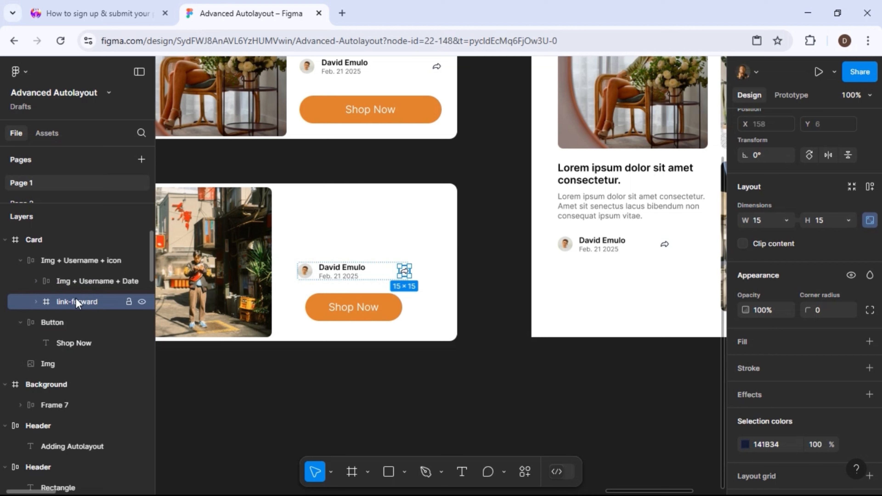
pyautogui.click(20, 260)
pyautogui.click(21, 261)
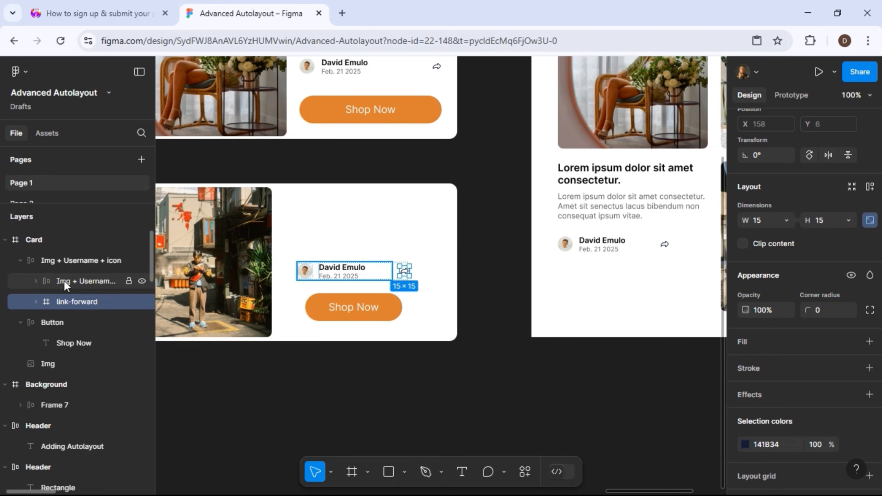
pyautogui.click(20, 261)
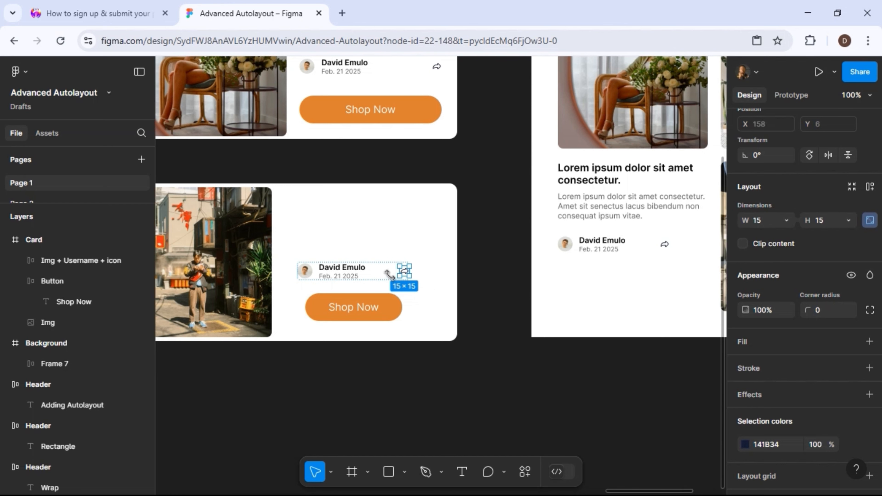
# - Left-align the new Card's Shop Now button with the Img + Username + icon row
pyautogui.click(348, 237)
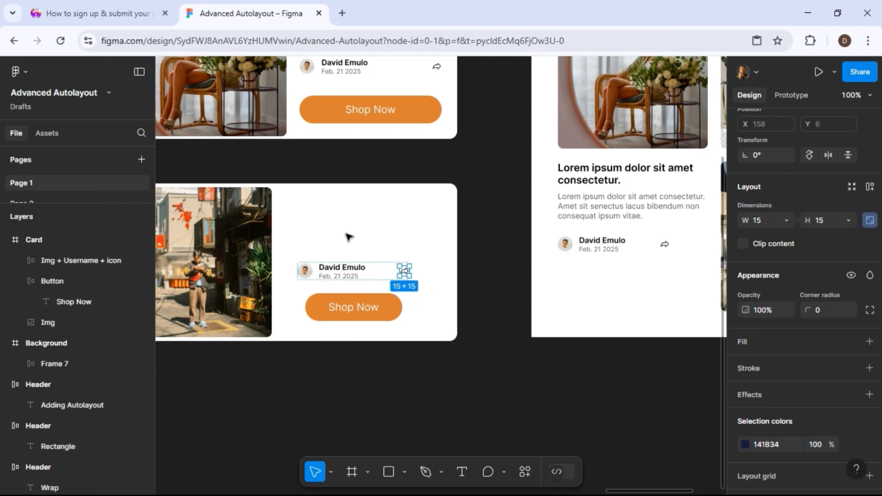
pyautogui.scroll(1, 348, 237)
pyautogui.click(338, 343)
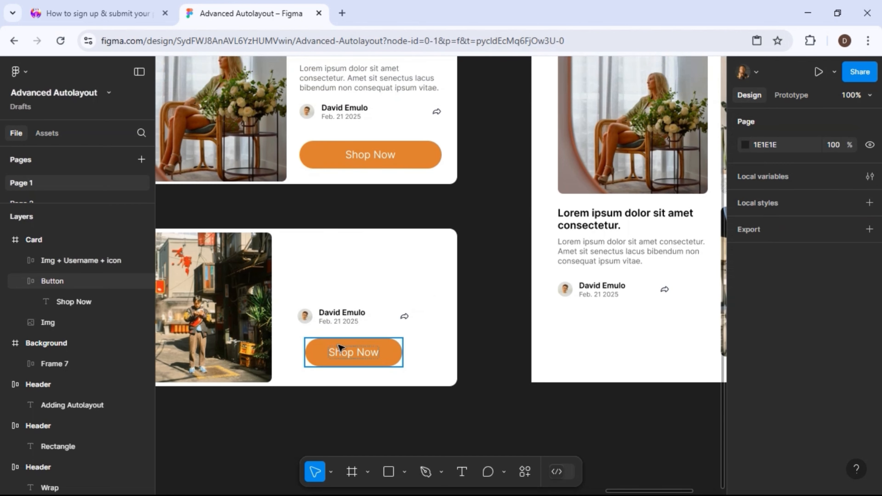
pyautogui.keyDown('shift'); pyautogui.click(322, 319); pyautogui.keyUp('shift')
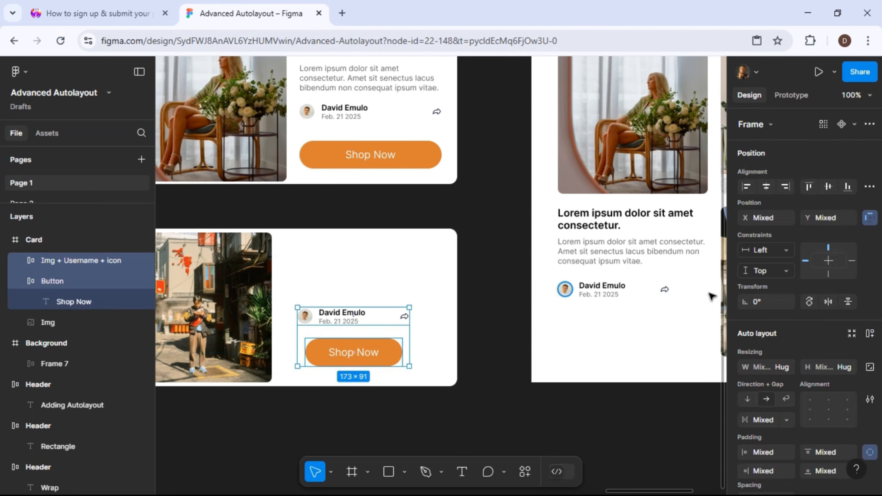
pyautogui.click(747, 187)
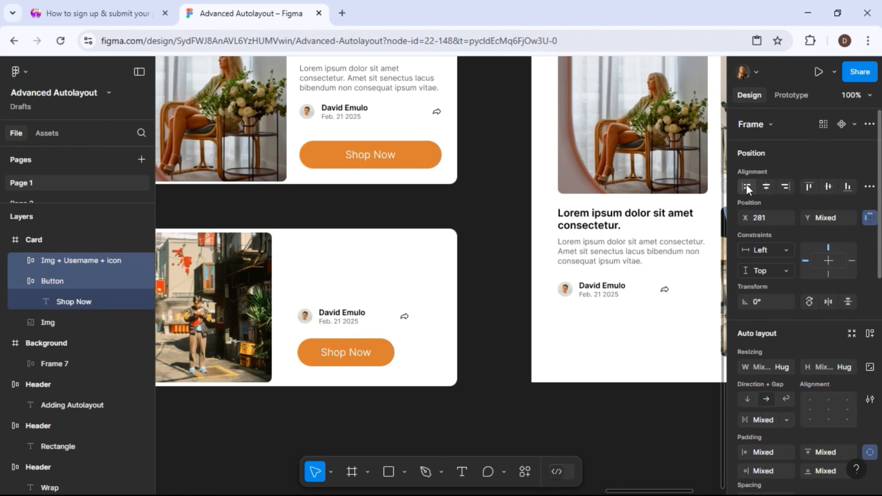
pyautogui.click(508, 284)
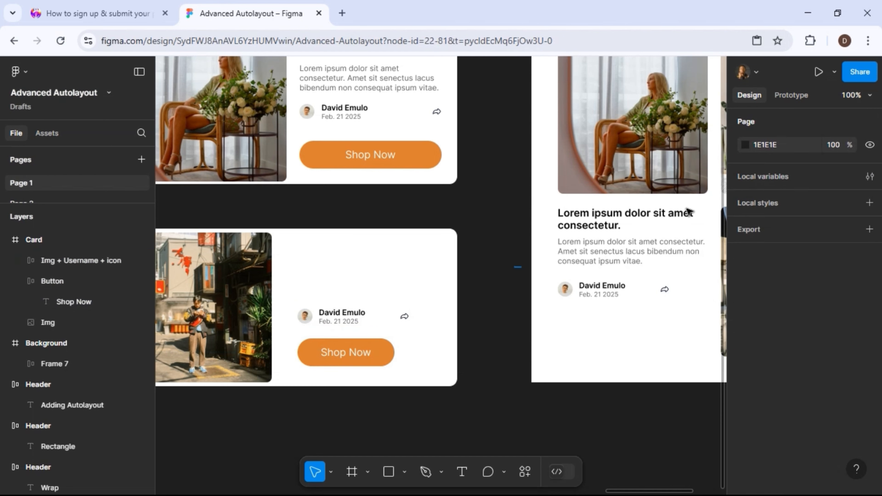
# - Duplicate the heading and paragraph texts from the Elements frame into the new Card, just above the author row
pyautogui.moveTo(514, 268); pyautogui.dragTo(688, 213)
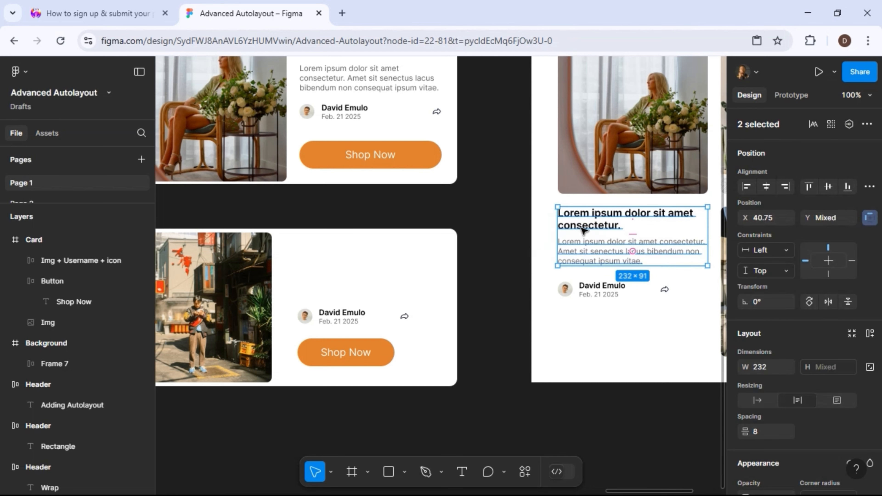
pyautogui.moveTo(555, 228); pyautogui.dragTo(322, 262)
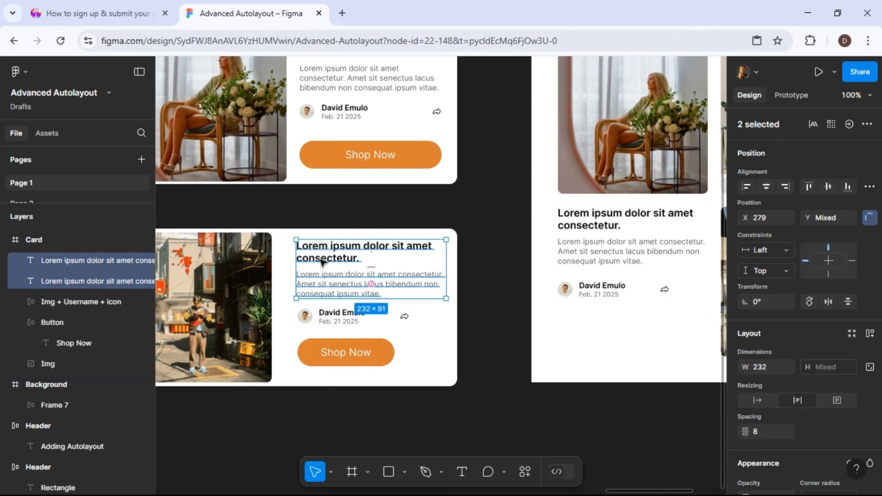
pyautogui.click(384, 214)
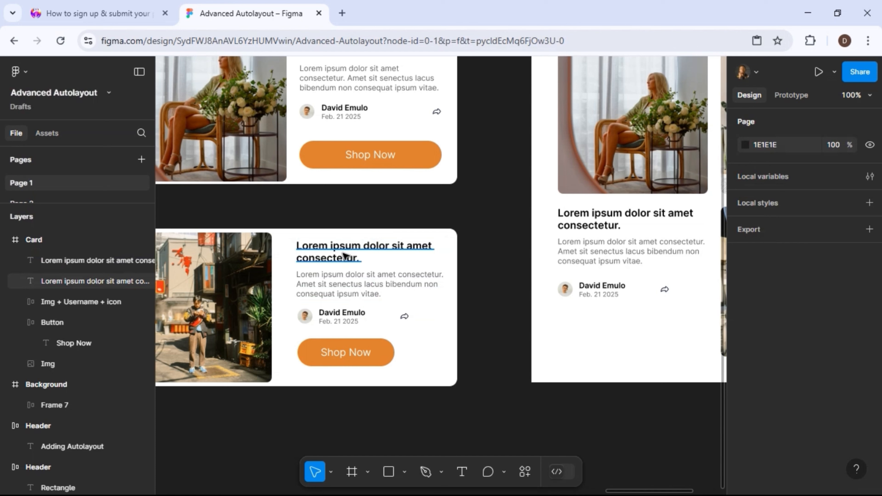
# - Wrap the new Card's heading and paragraph in a vertical auto layout and name it "Header + Subtext"
pyautogui.click(342, 286)
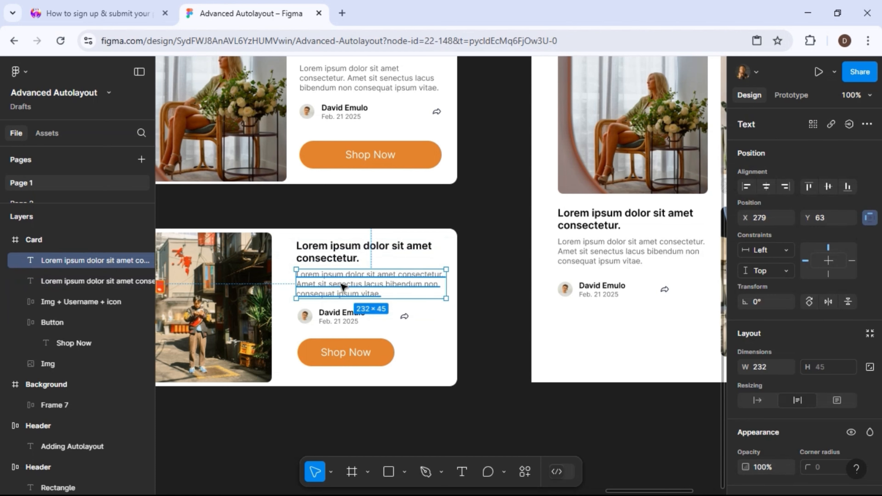
pyautogui.click(338, 258)
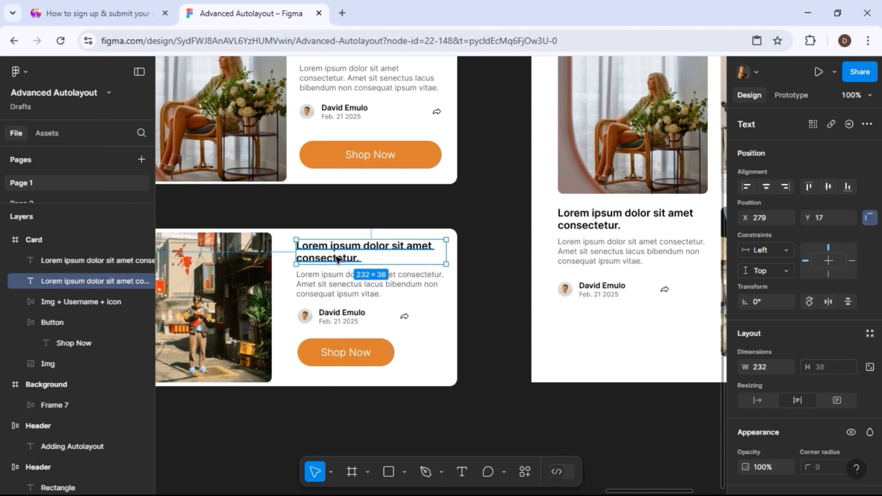
pyautogui.keyDown('shift'); pyautogui.click(338, 277); pyautogui.keyUp('shift')
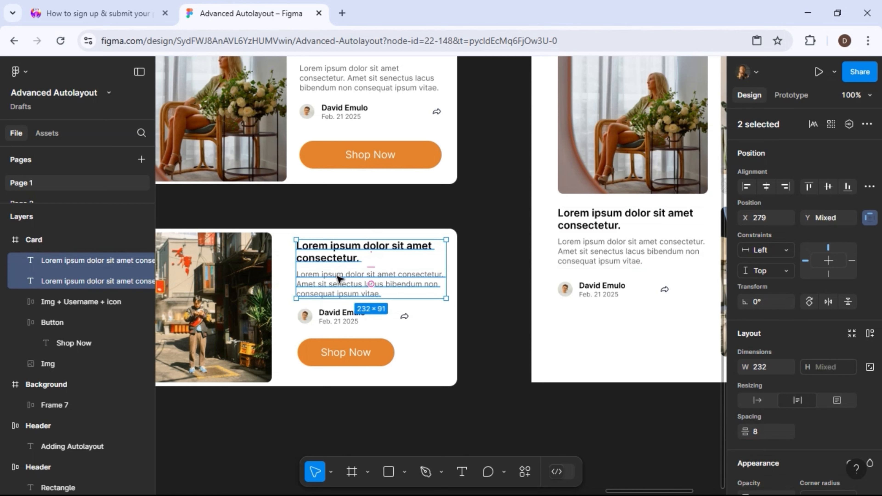
pyautogui.click(870, 334)
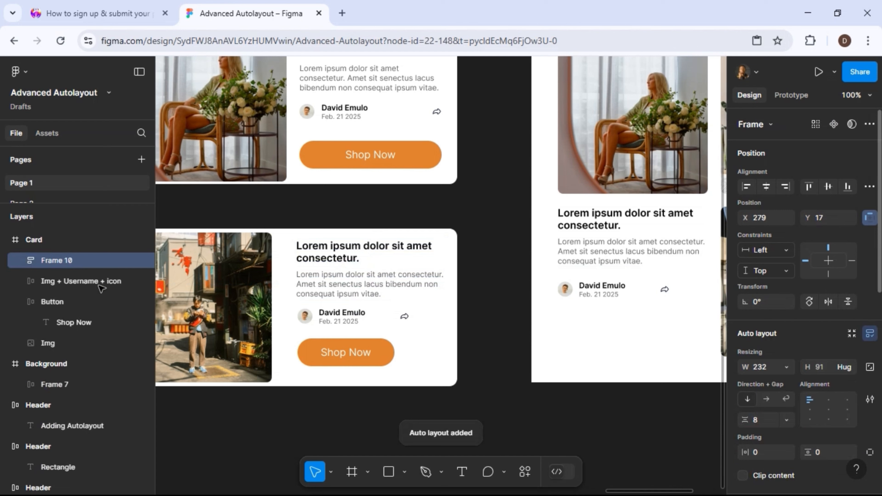
pyautogui.doubleClick(58, 263)
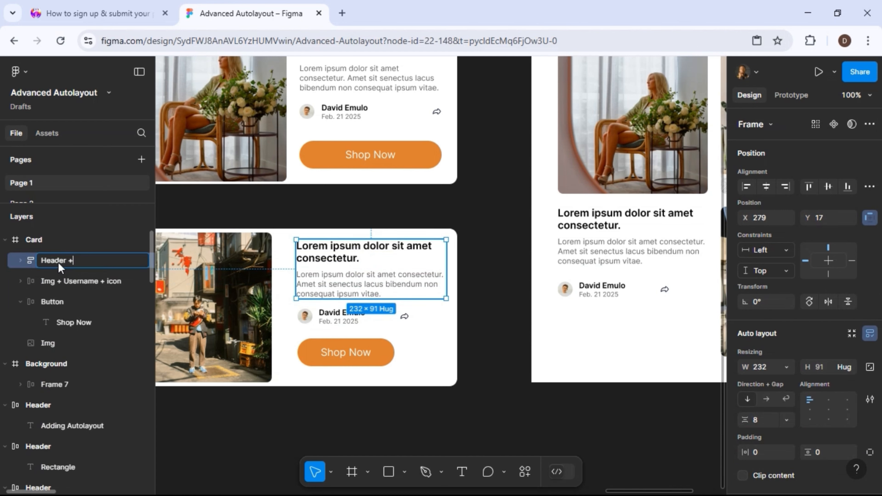
pyautogui.write('Header + Subtext')
pyautogui.press('Return')
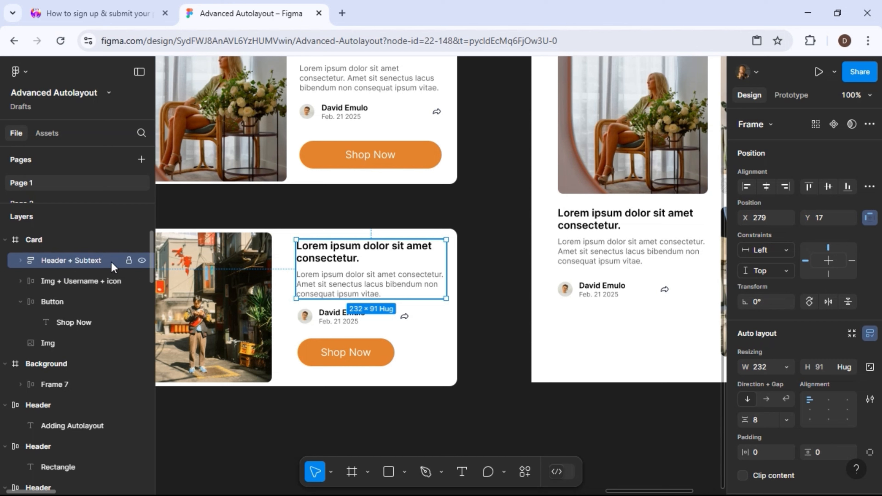
# - Left-align the Header + Subtext frame, the author row and the Shop Now button, and select the whole Card
pyautogui.keyDown('shift'); pyautogui.click(328, 318); pyautogui.keyUp('shift')
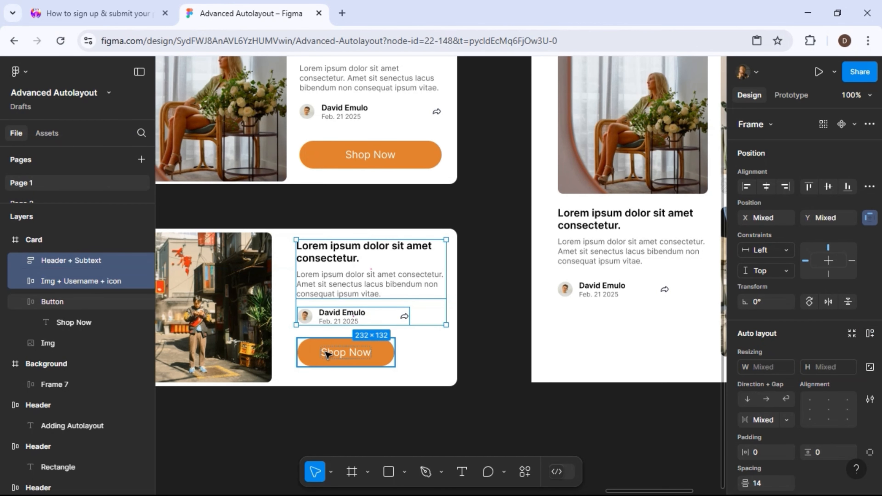
pyautogui.keyDown('shift'); pyautogui.click(325, 355); pyautogui.keyUp('shift')
pyautogui.click(746, 187)
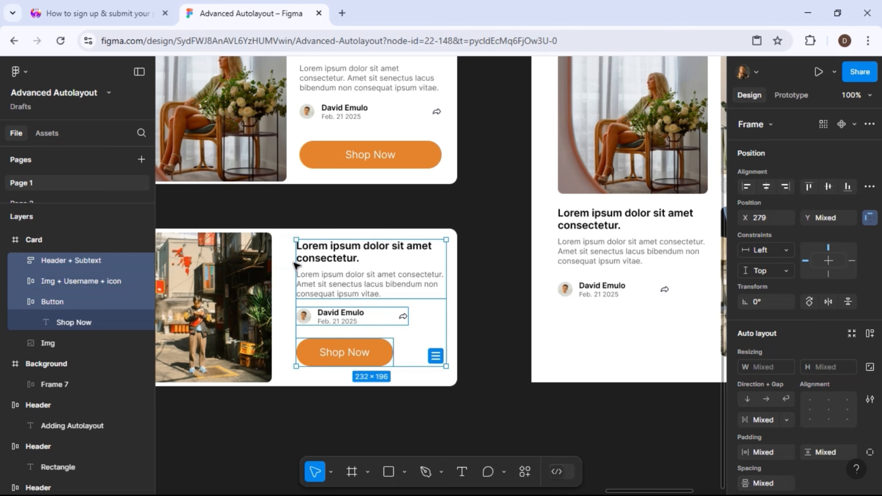
pyautogui.hscroll(-3, 277, 265)
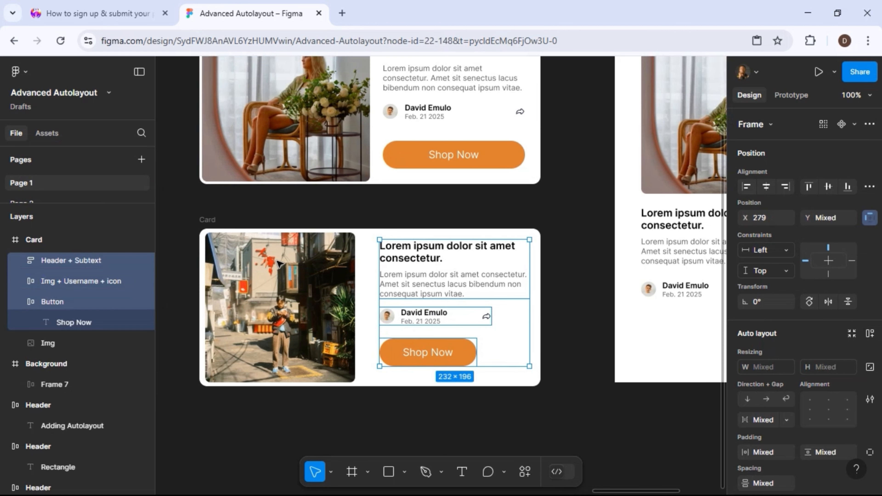
pyautogui.click(208, 220)
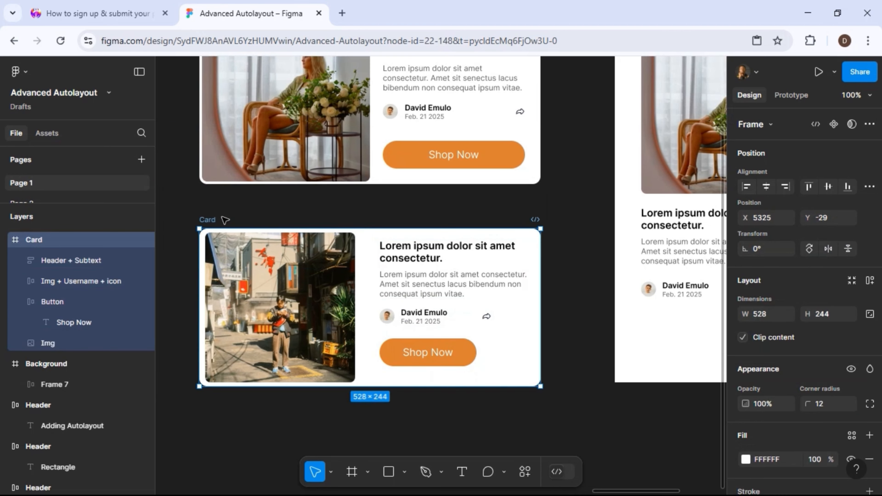
# - Wrap the new Card's Header + Subtext frame, author row and Shop Now button in one vertical auto layout, undoing the whole-Card auto layout tried first
pyautogui.click(870, 281)
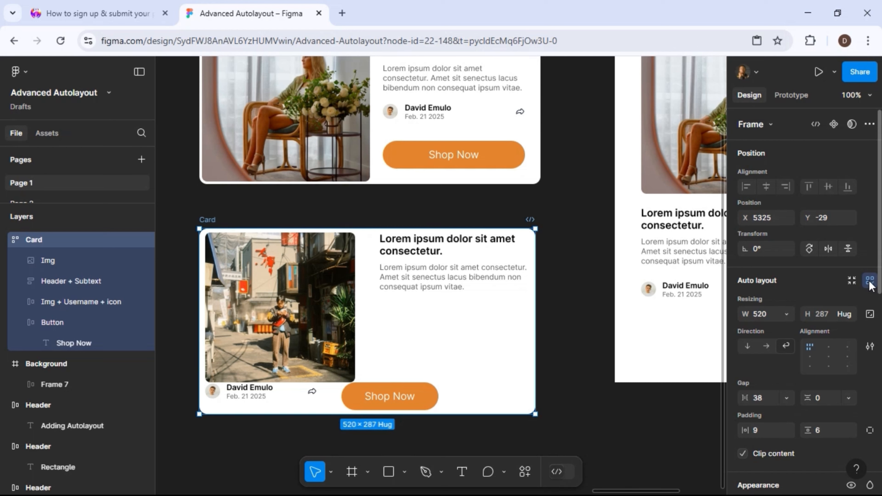
pyautogui.click(870, 284)
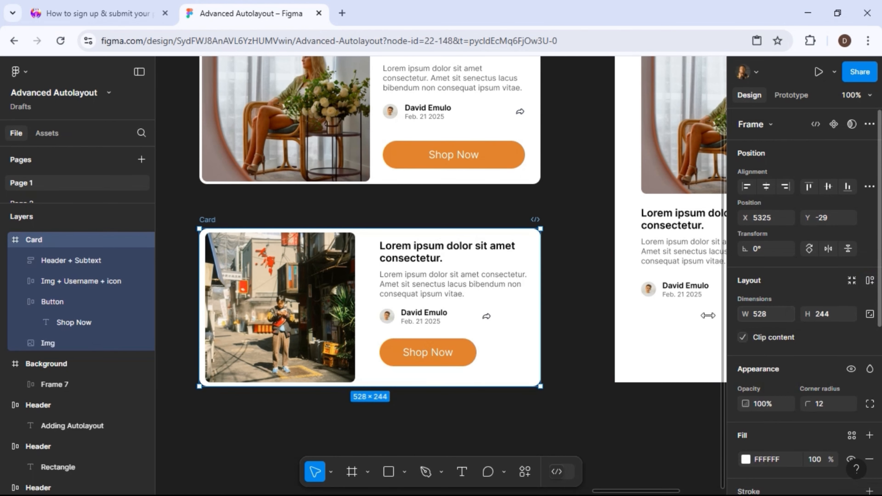
pyautogui.click(459, 357)
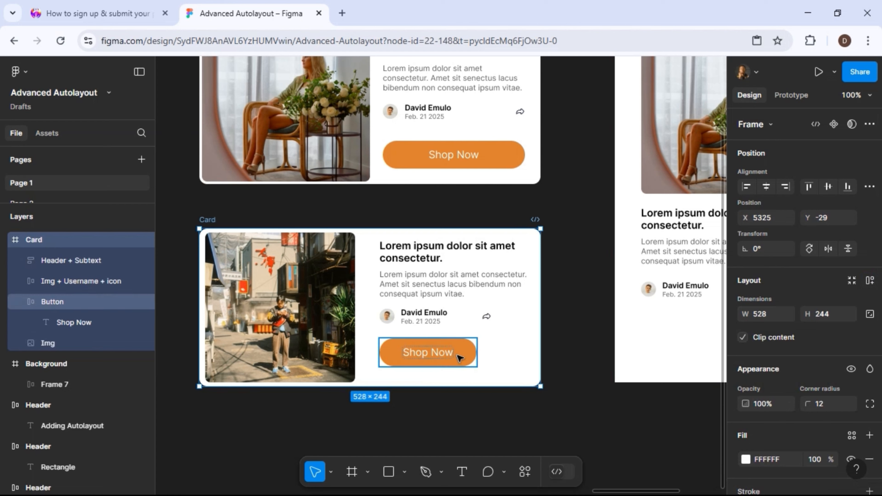
pyautogui.keyDown('shift'); pyautogui.click(429, 317); pyautogui.keyUp('shift')
pyautogui.keyDown('shift'); pyautogui.click(423, 267); pyautogui.keyUp('shift')
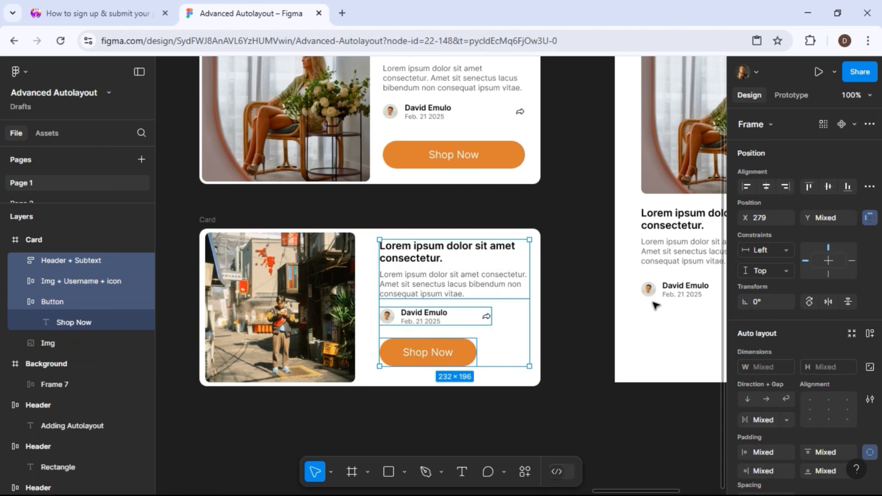
pyautogui.click(870, 334)
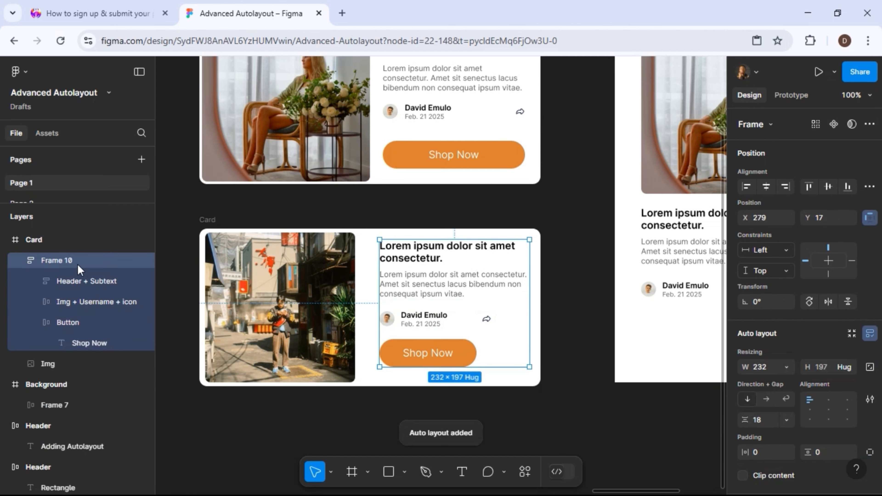
# - Name the new wrapper frame "Header + User Details + Button", and rename it to the shorter "Right Content"
pyautogui.doubleClick(62, 259)
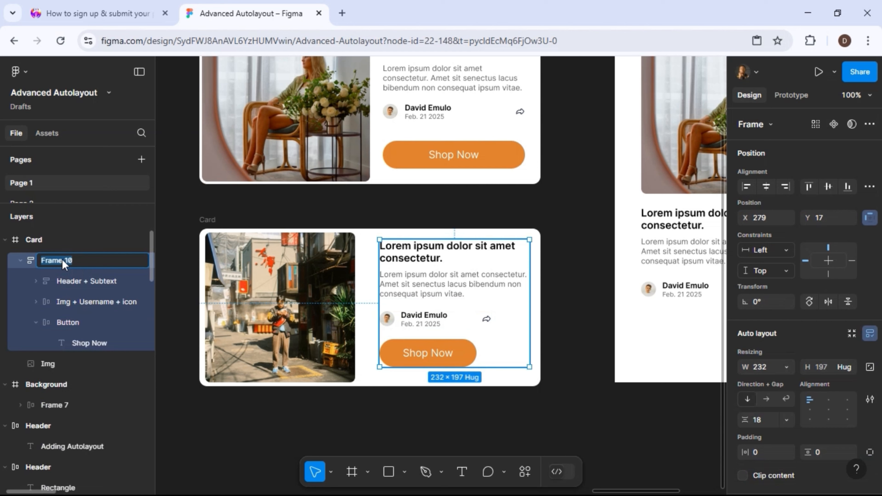
pyautogui.write('Header + User Details + Button')
pyautogui.press('Return')
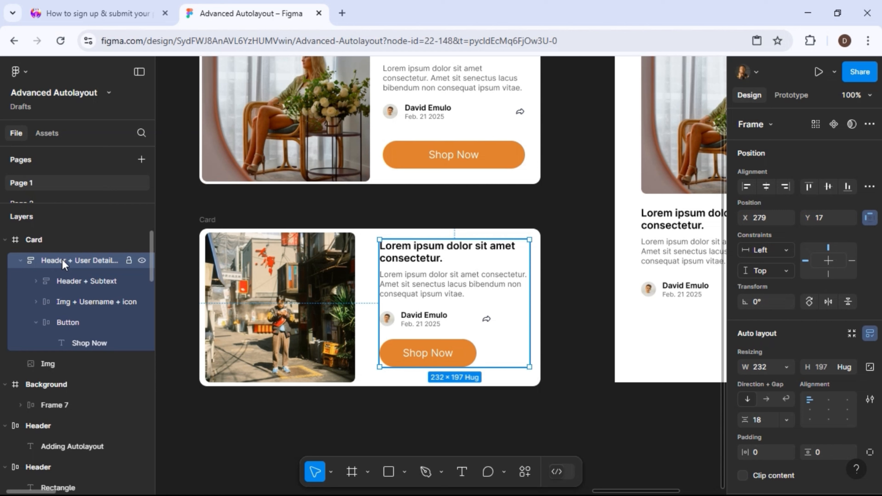
pyautogui.doubleClick(83, 261)
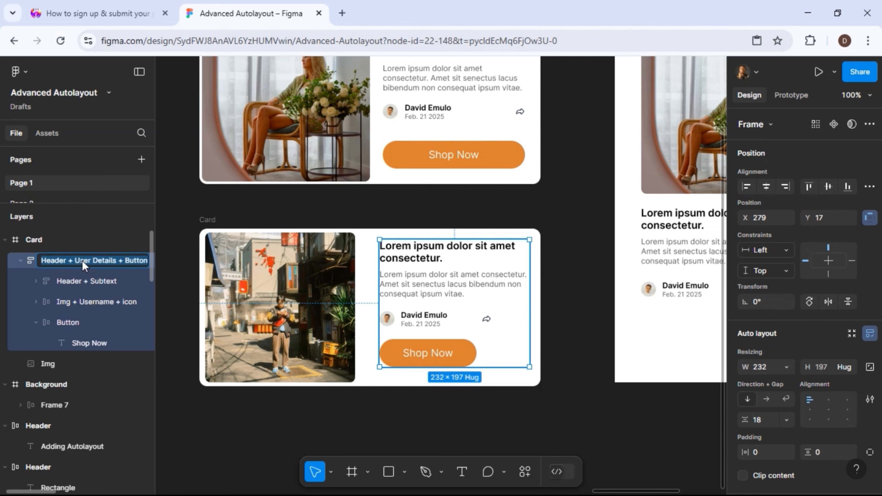
pyautogui.write('Right Content')
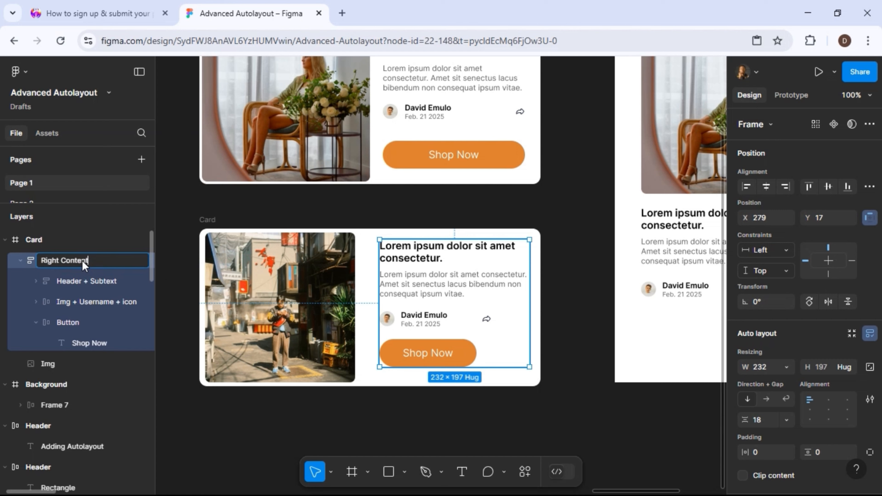
pyautogui.press('Return')
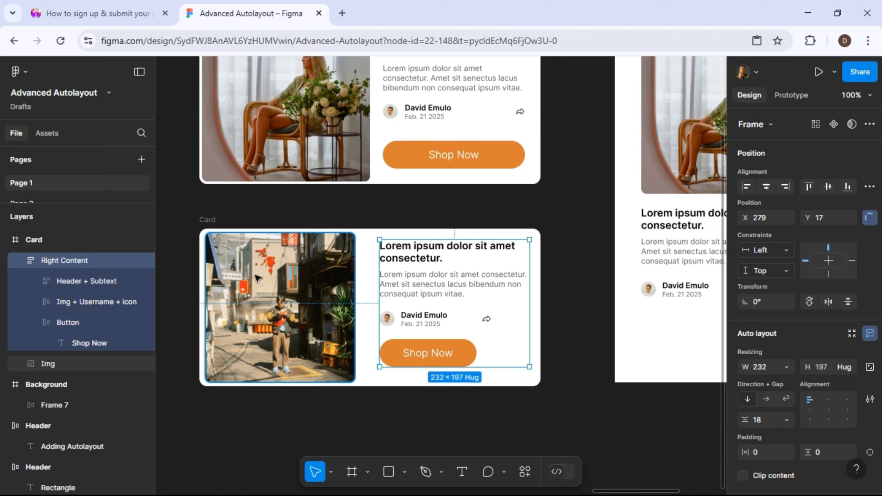
# - Apply a horizontal auto layout to the whole new Card, check the upper card's Right Content settings, and set the new Card's gap to 0
pyautogui.click(210, 220)
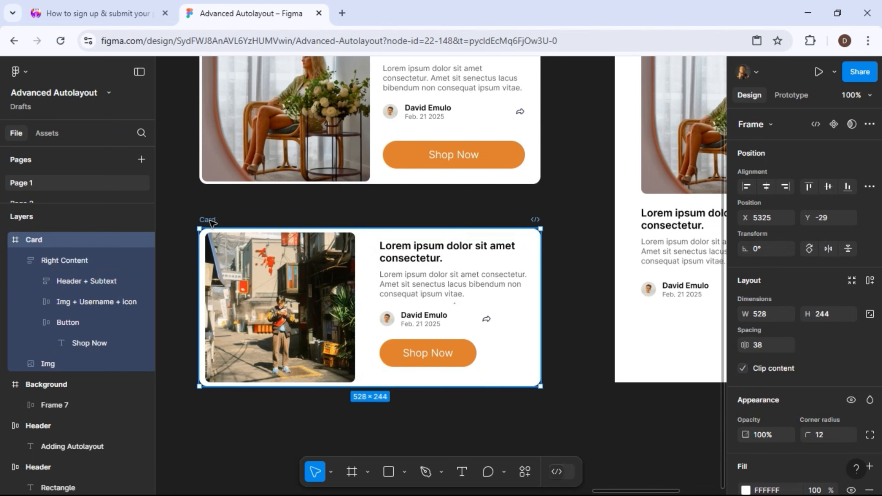
pyautogui.click(870, 282)
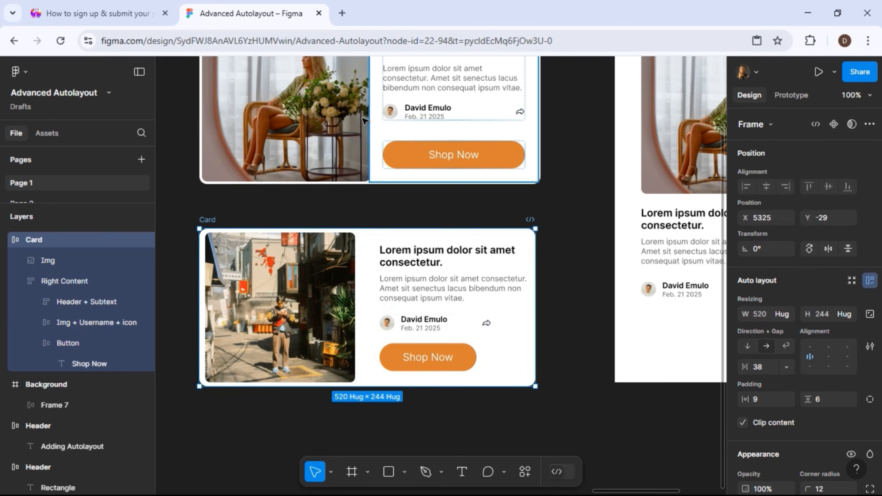
pyautogui.click(371, 127)
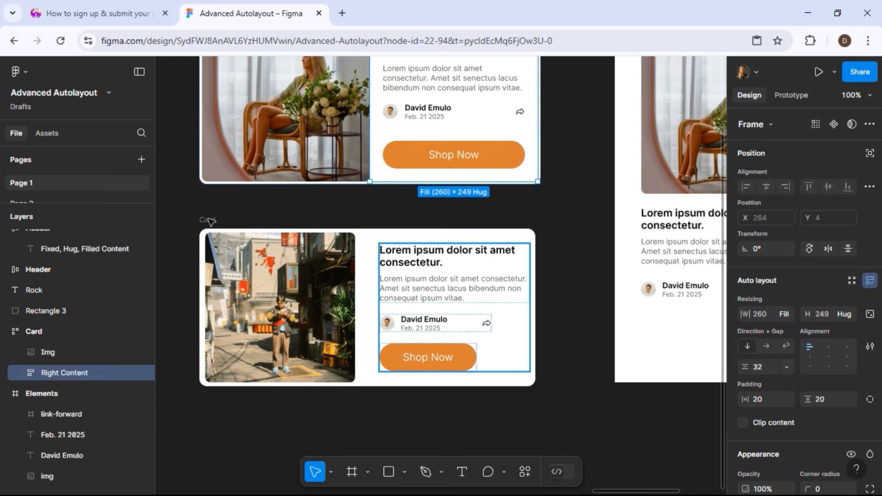
pyautogui.click(233, 230)
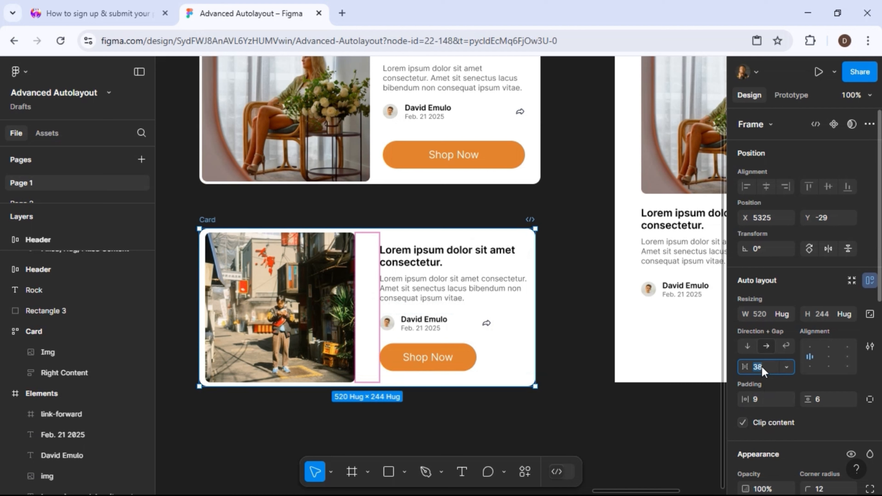
pyautogui.press('Return')
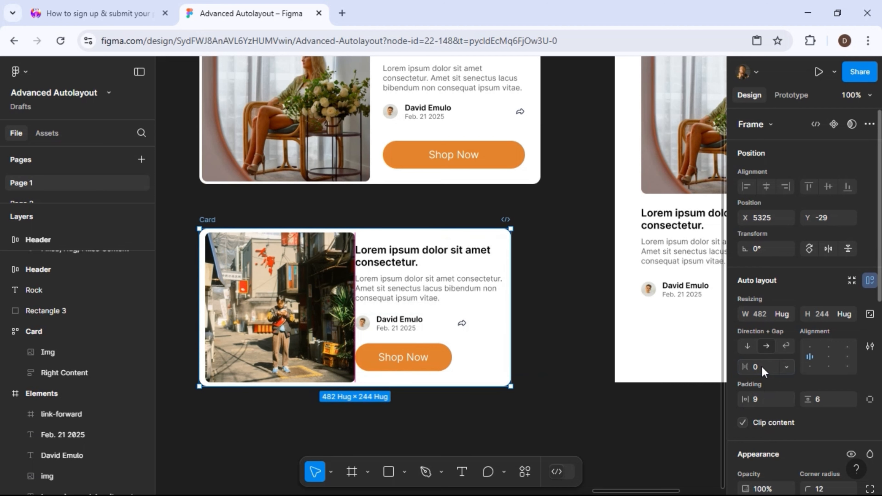
# - Try the new Card's auto layout in the vertical direction and return it to horizontal, twice
pyautogui.click(747, 347)
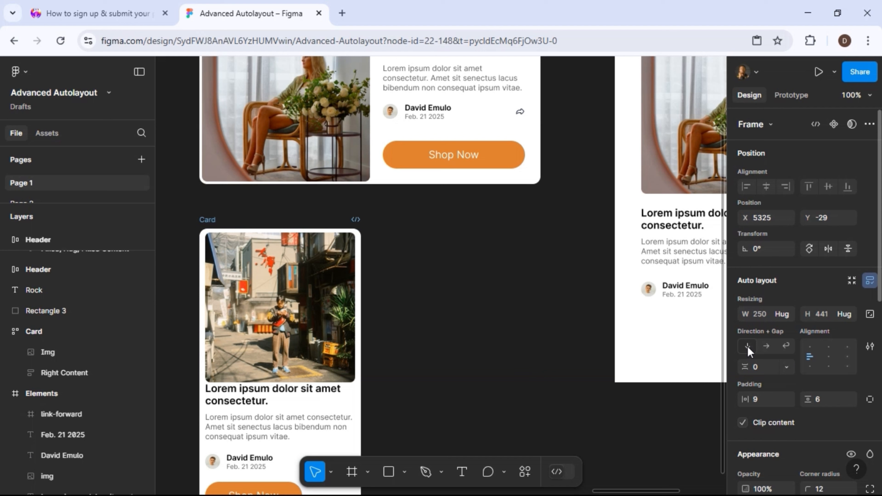
pyautogui.click(764, 346)
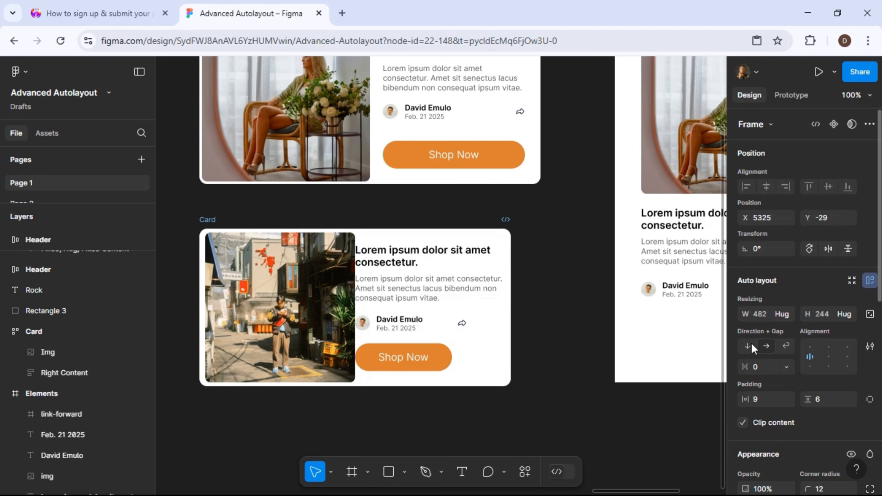
pyautogui.click(749, 345)
pyautogui.click(765, 347)
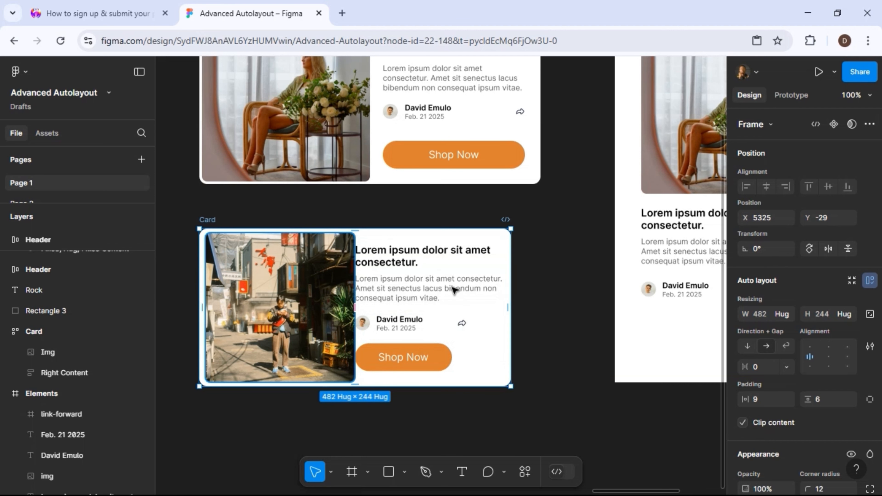
pyautogui.moveTo(507, 286); pyautogui.dragTo(449, 282)
pyautogui.doubleClick(449, 283)
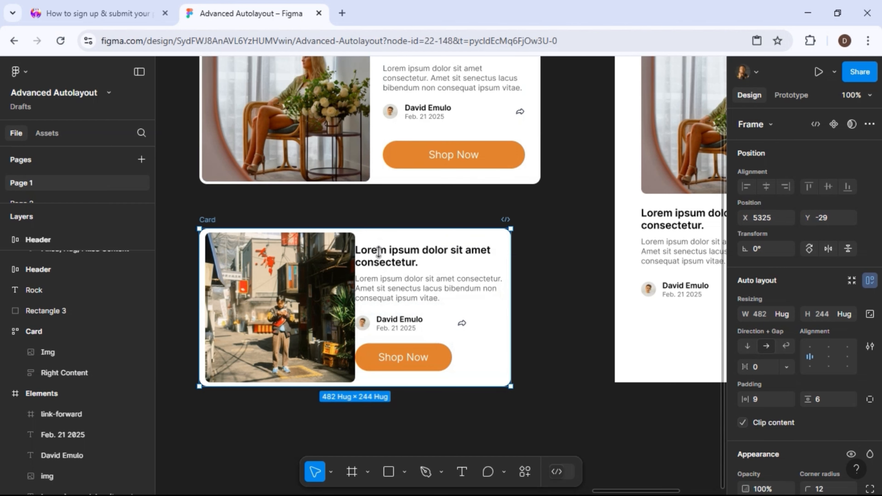
pyautogui.click(388, 324)
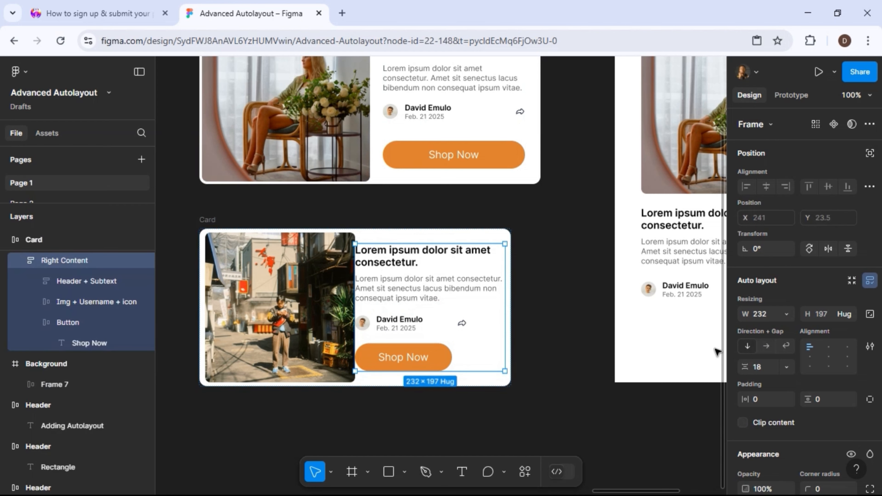
pyautogui.click(766, 368)
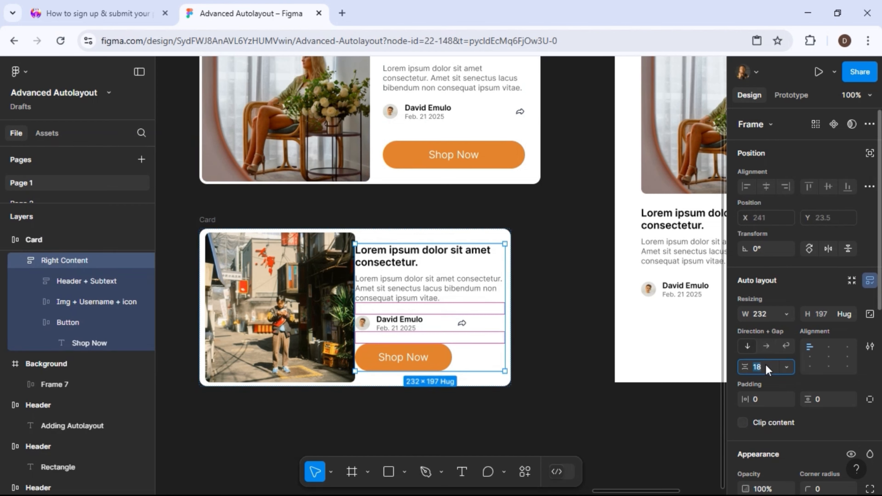
# - Wrap Header + Subtext and Img + Username + icon inside Right Content in a vertical auto layout named "Header + User details"
pyautogui.click(382, 325)
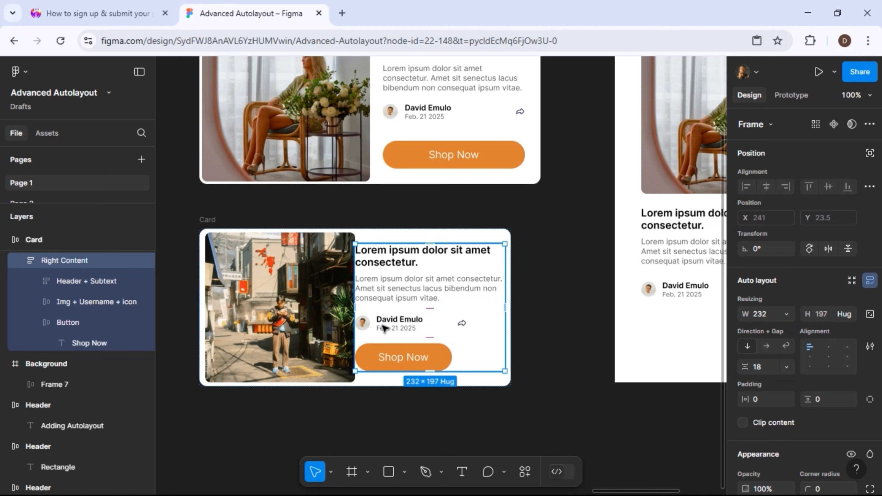
pyautogui.click(382, 326)
pyautogui.keyDown('shift'); pyautogui.click(390, 285); pyautogui.keyUp('shift')
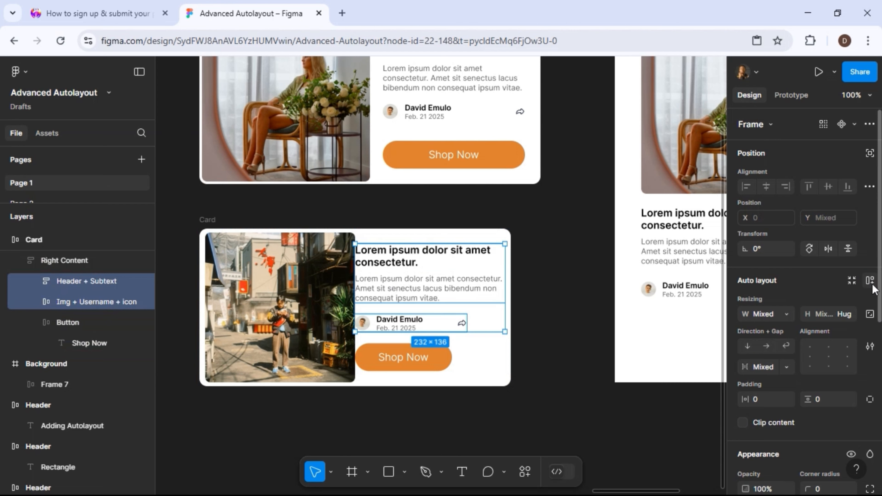
pyautogui.hotkey('shift', 'a')
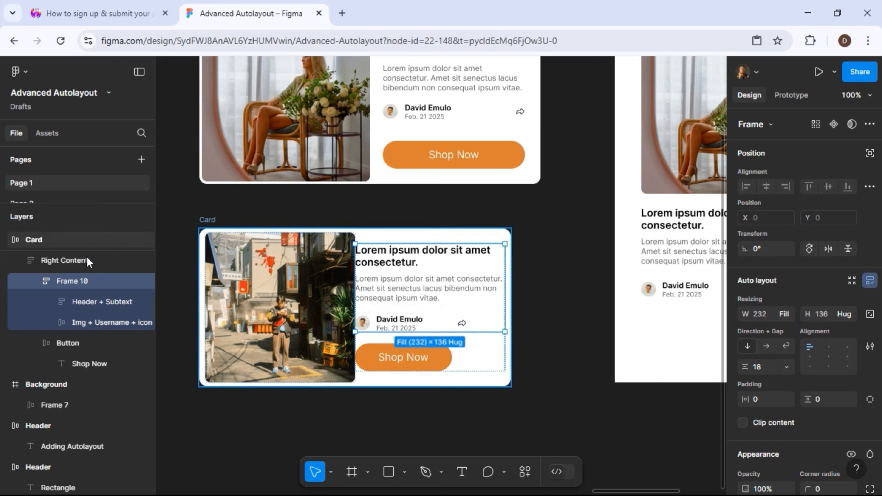
pyautogui.doubleClick(71, 280)
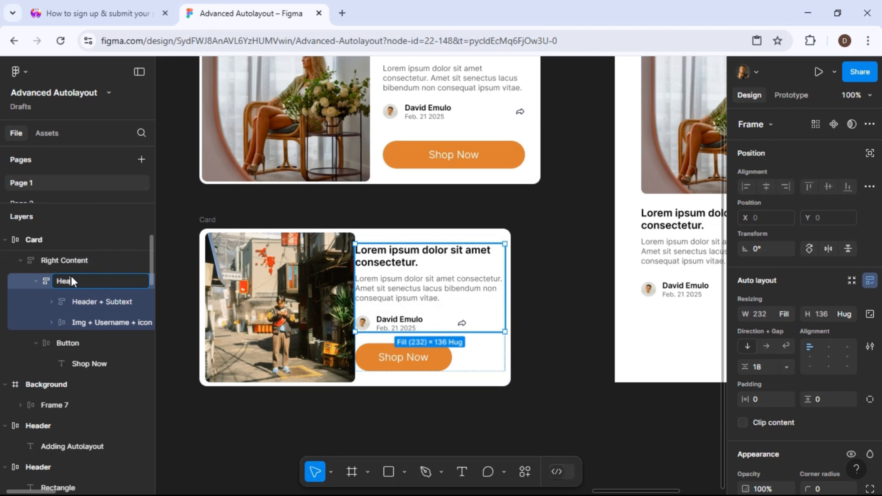
pyautogui.write('Header + User details')
pyautogui.press('Return')
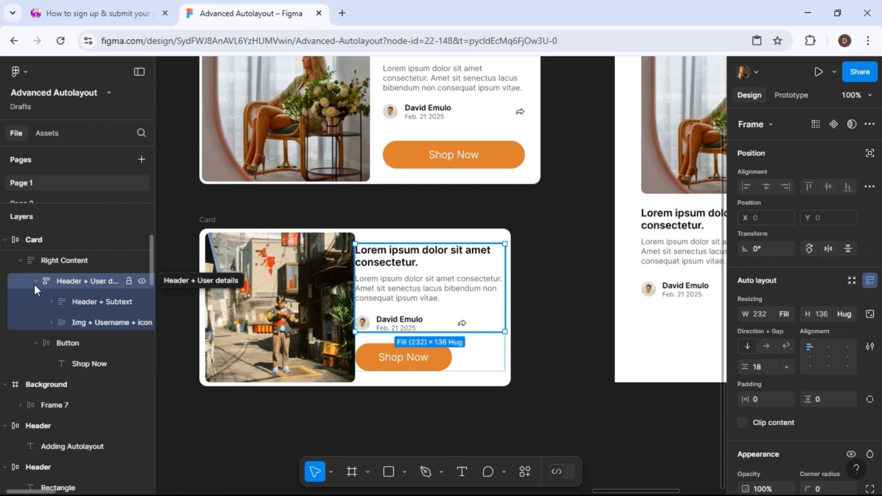
# - Try a vertical gap of 40 in the Right Content frame and settle on 24
pyautogui.click(56, 262)
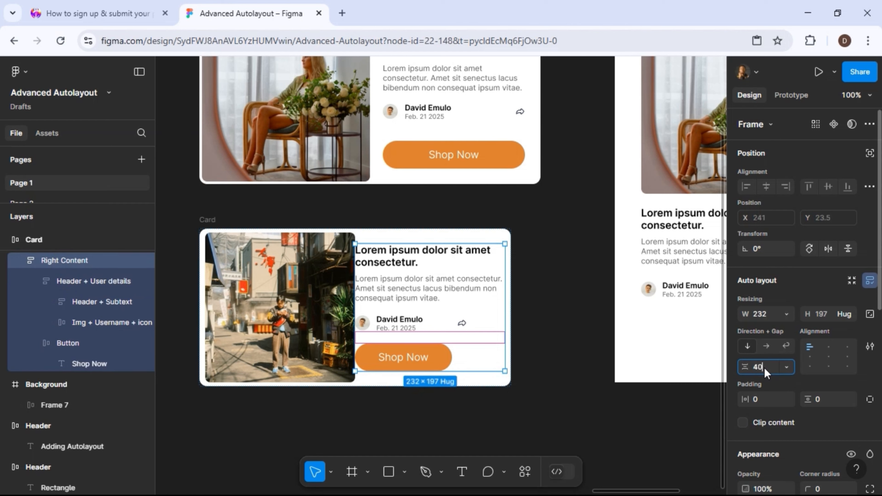
pyautogui.press('Return')
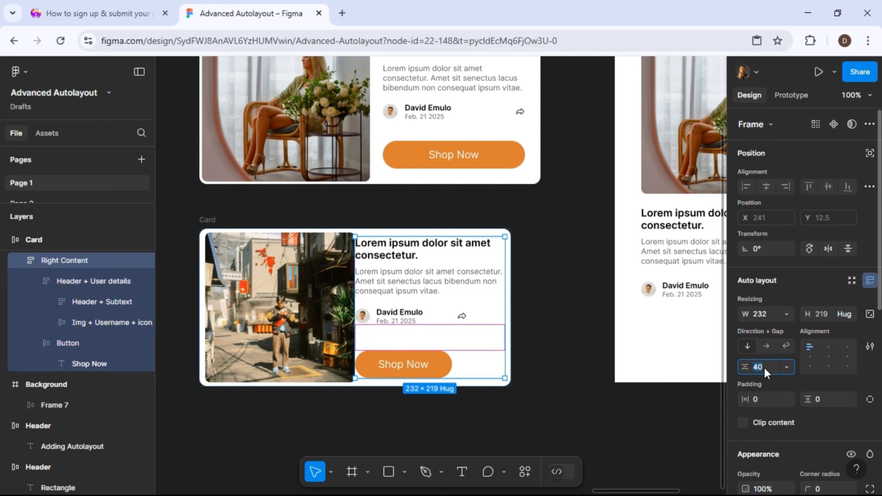
pyautogui.write('24')
pyautogui.press('Return')
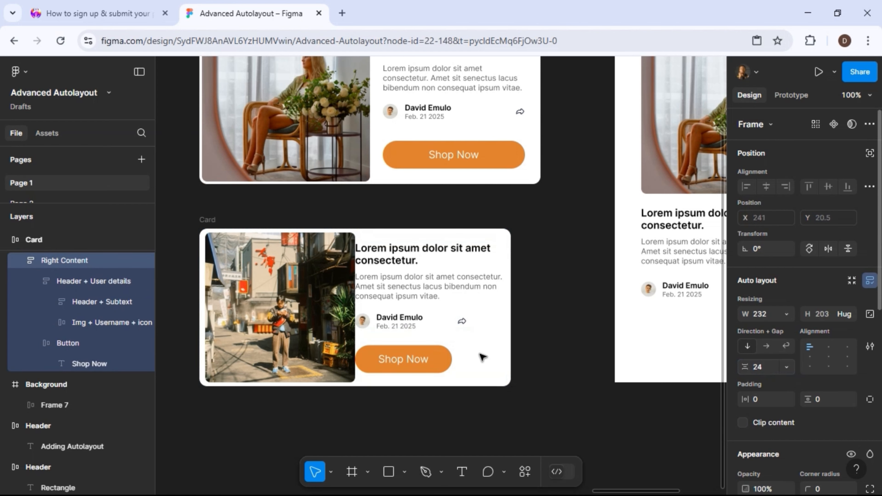
# - Set the vertical gap of the Header + User details frame to 12
pyautogui.click(407, 316)
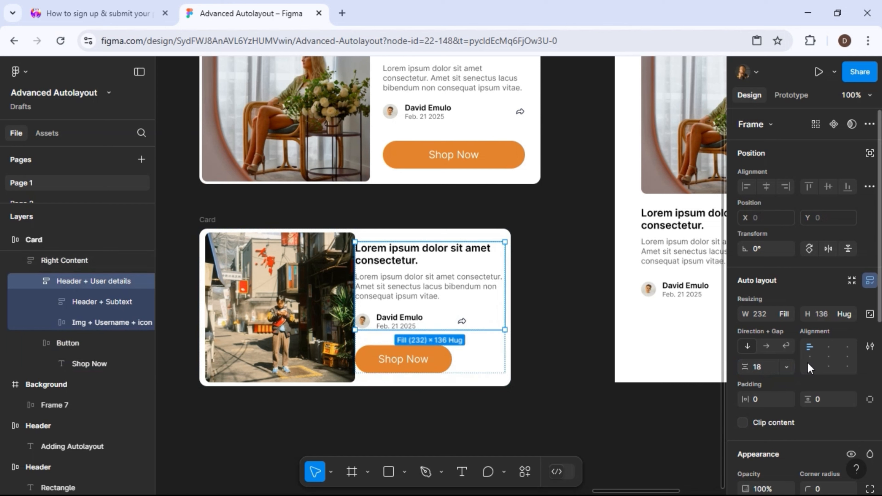
pyautogui.click(762, 365)
pyautogui.write('12')
pyautogui.press('Return')
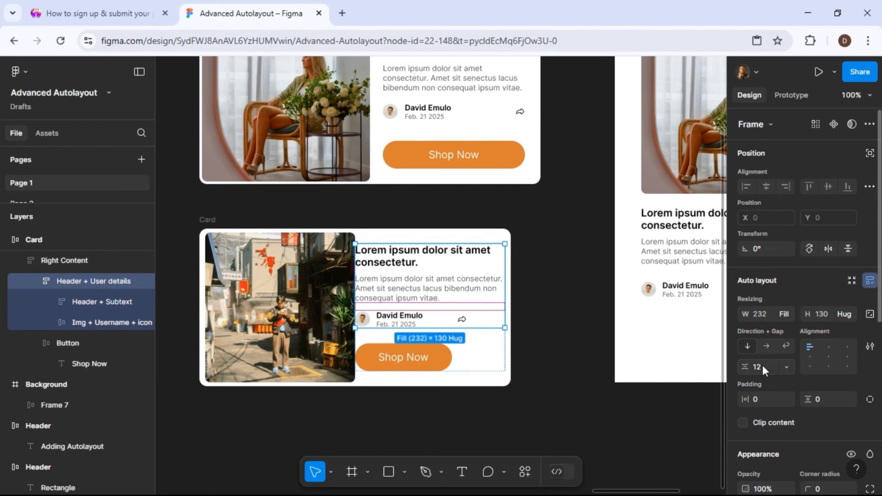
# - Collapse the Header + User details and Button layers and set the Right Content frame's horizontal padding to 20
pyautogui.click(485, 355)
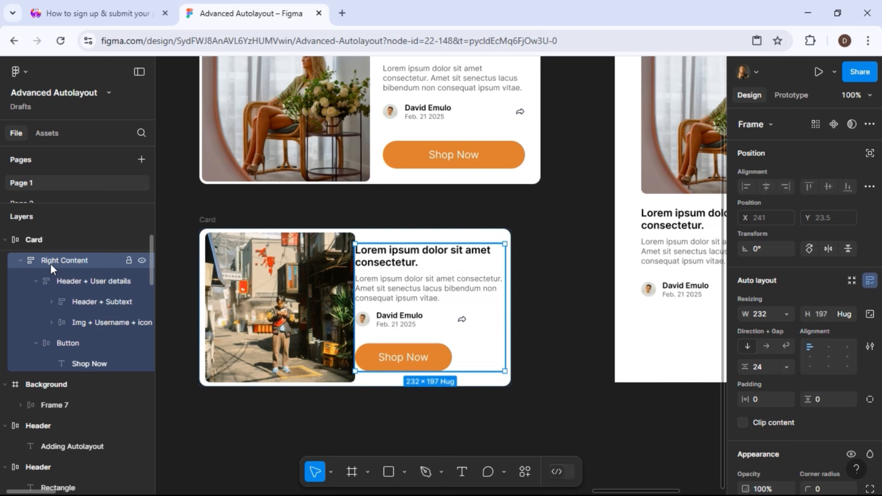
pyautogui.click(35, 282)
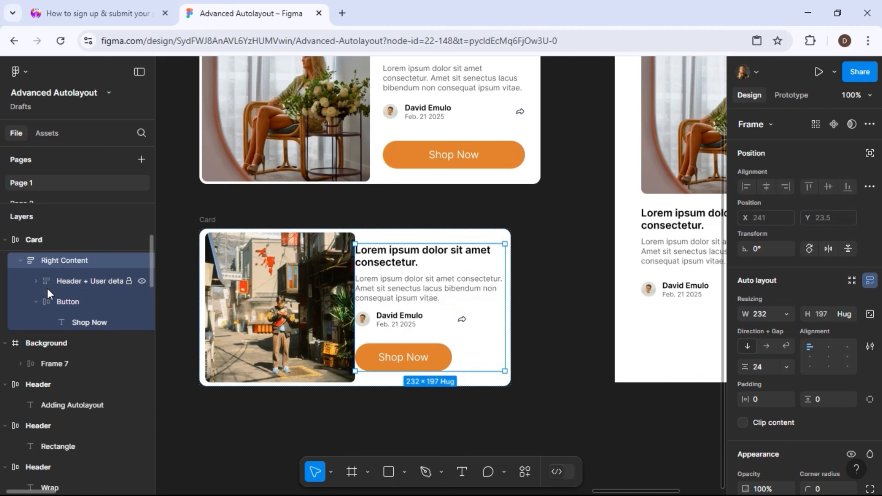
pyautogui.click(36, 302)
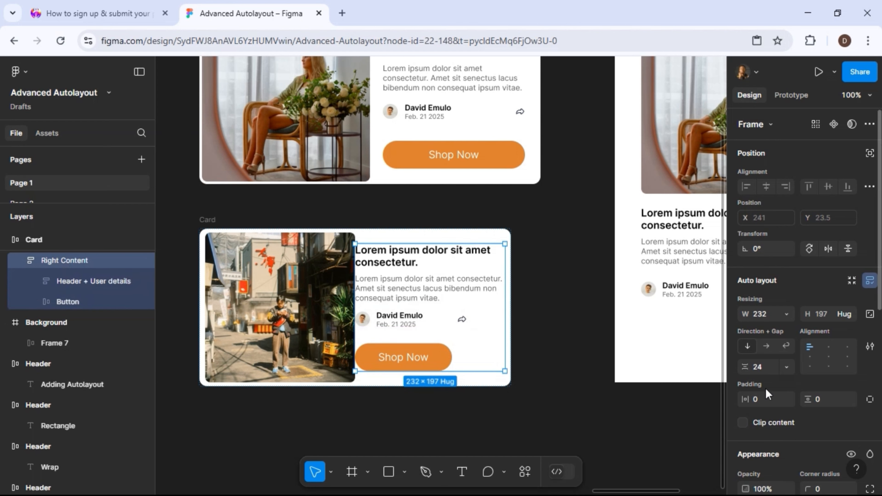
pyautogui.click(760, 397)
pyautogui.write('20')
pyautogui.press('Return')
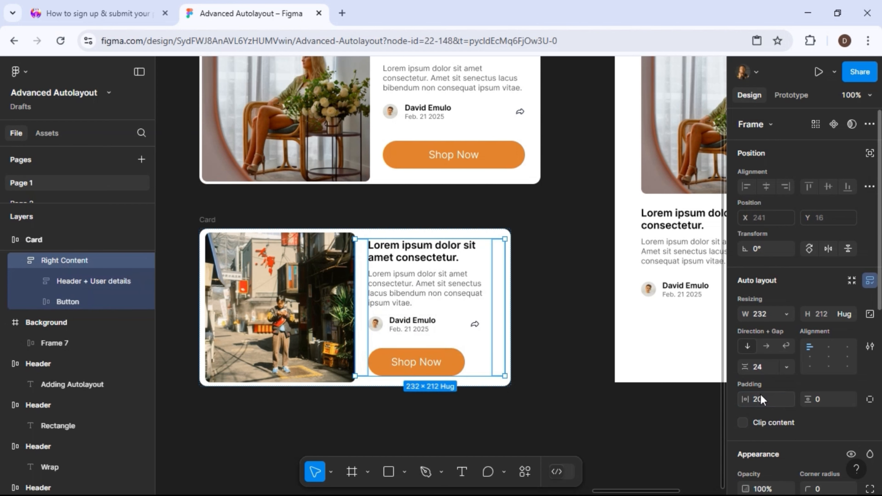
# - Set the Right Content frame's vertical padding to 20
pyautogui.click(823, 401)
pyautogui.write('20')
pyautogui.press('Return')
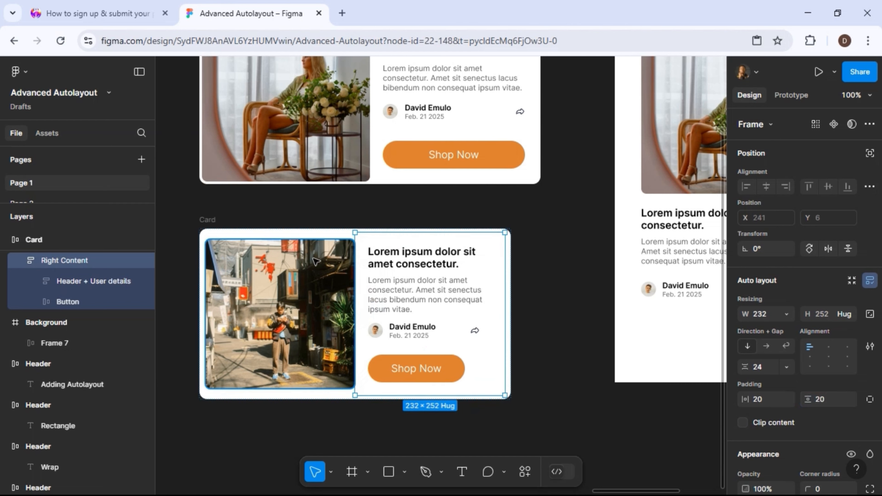
# - Set the width of the Img layer in the lower Card to Fill container
pyautogui.click(301, 261)
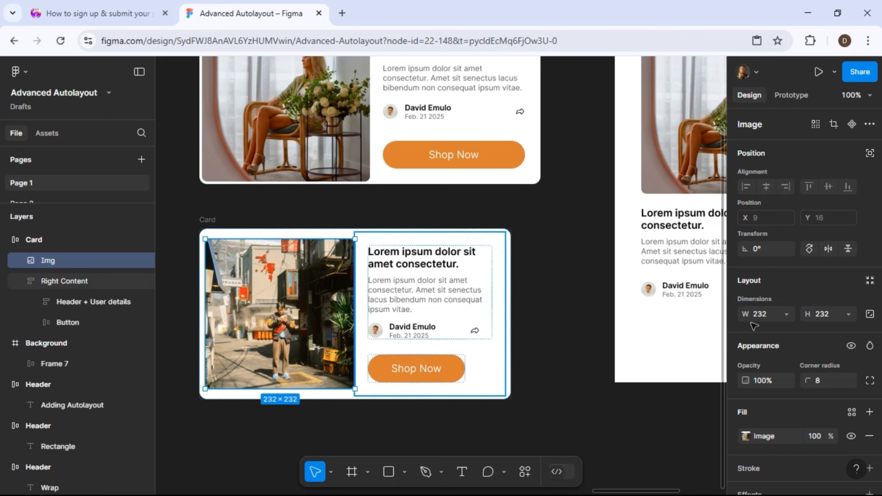
pyautogui.click(785, 315)
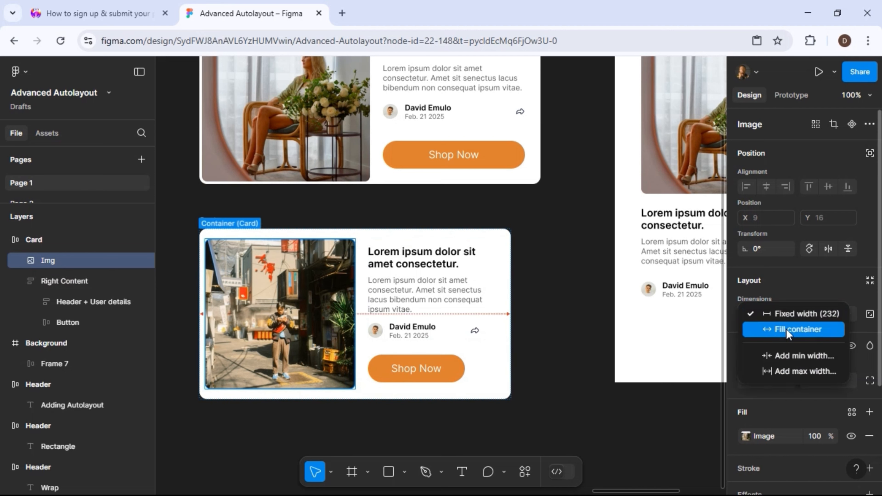
pyautogui.click(786, 329)
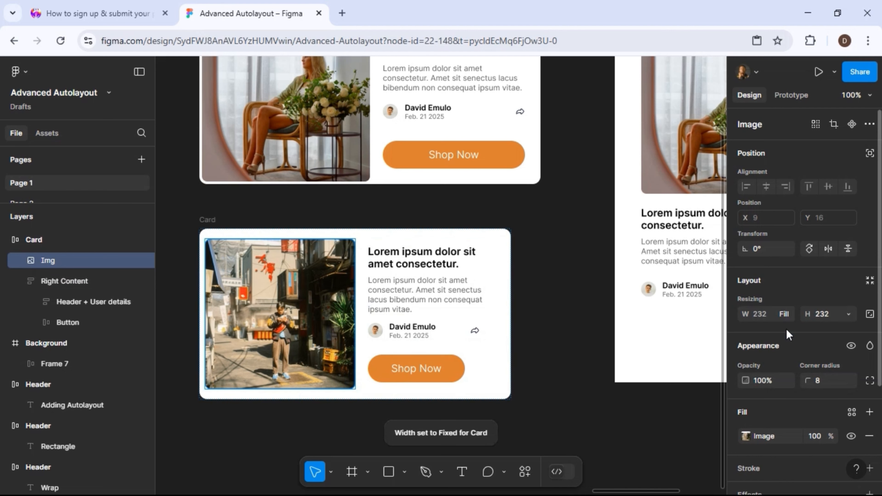
# - Test the Card's resizing by widening it to about 500 and narrowing it to about 477
pyautogui.click(211, 220)
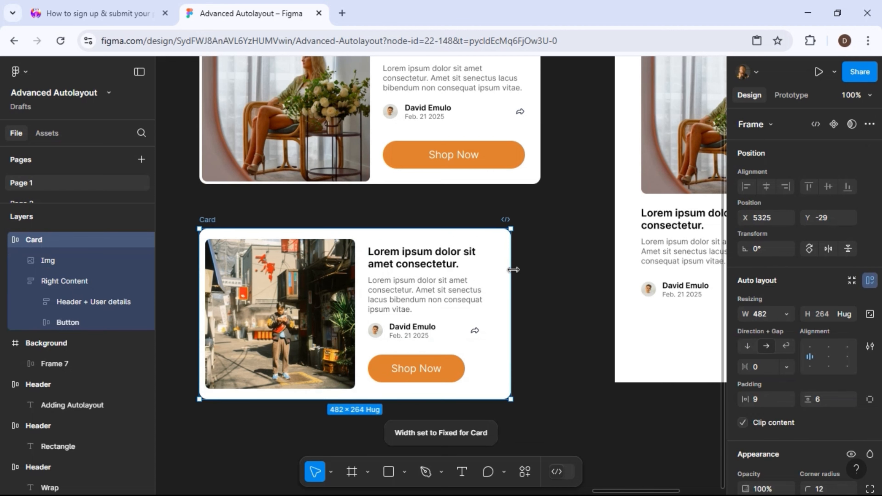
pyautogui.moveTo(512, 270)
pyautogui.mouseDown()
pyautogui.moveTo(570, 270)
pyautogui.moveTo(329, 278)
pyautogui.moveTo(396, 246)
pyautogui.moveTo(530, 261)
pyautogui.moveTo(408, 260)
pyautogui.moveTo(386, 245)
pyautogui.moveTo(555, 258)
pyautogui.moveTo(393, 259)
pyautogui.moveTo(545, 256)
pyautogui.moveTo(522, 258)
pyautogui.mouseUp()
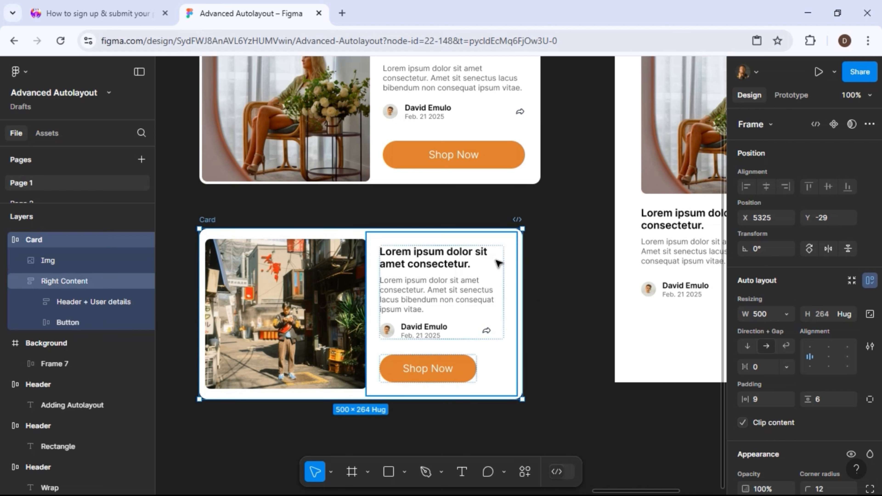
pyautogui.moveTo(523, 283); pyautogui.dragTo(434, 287)
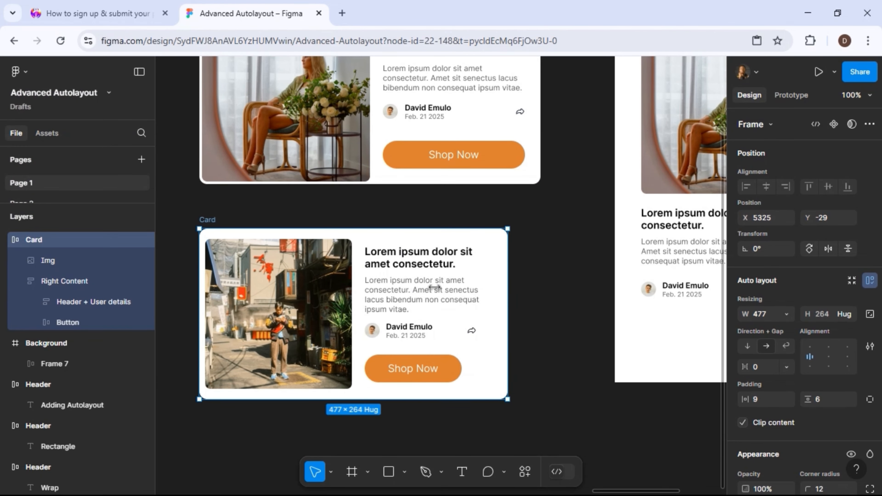
pyautogui.click(415, 283)
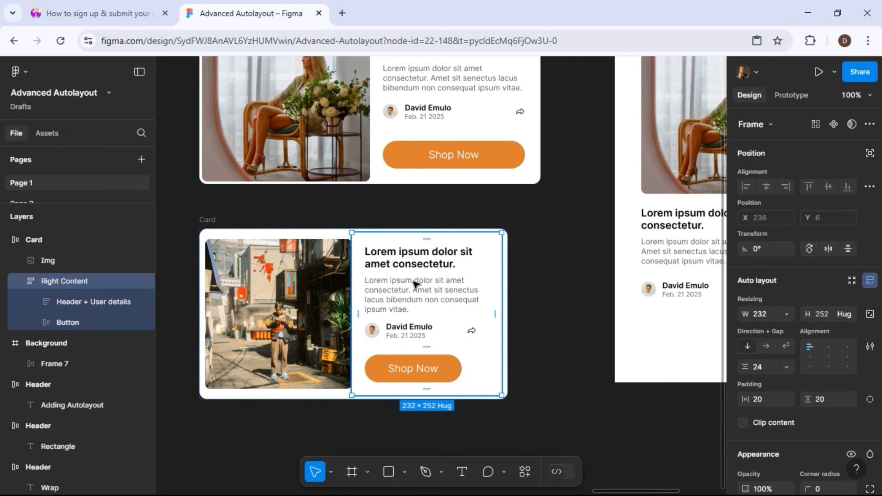
# - Set both the horizontal and vertical padding of the Card to 4
pyautogui.click(207, 219)
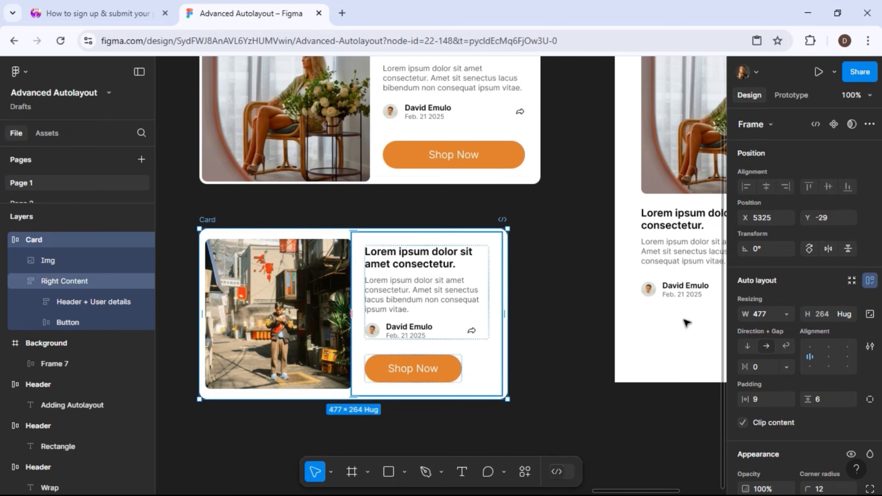
pyautogui.click(761, 401)
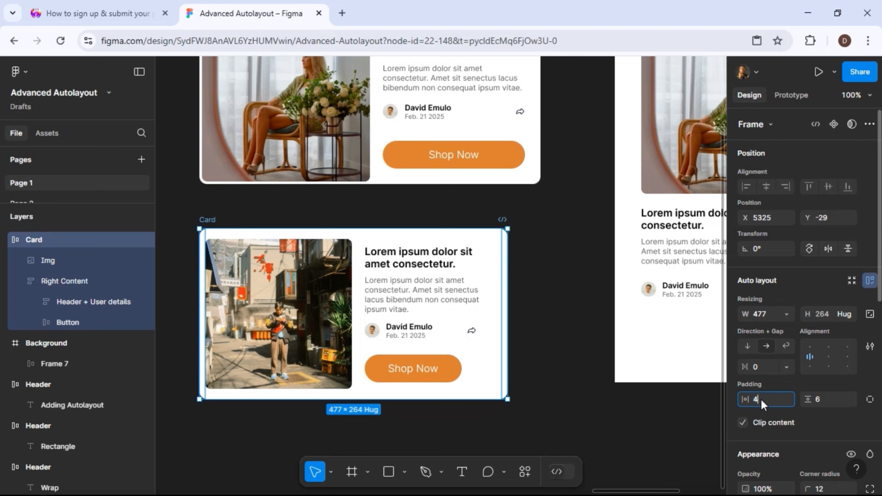
pyautogui.click(825, 400)
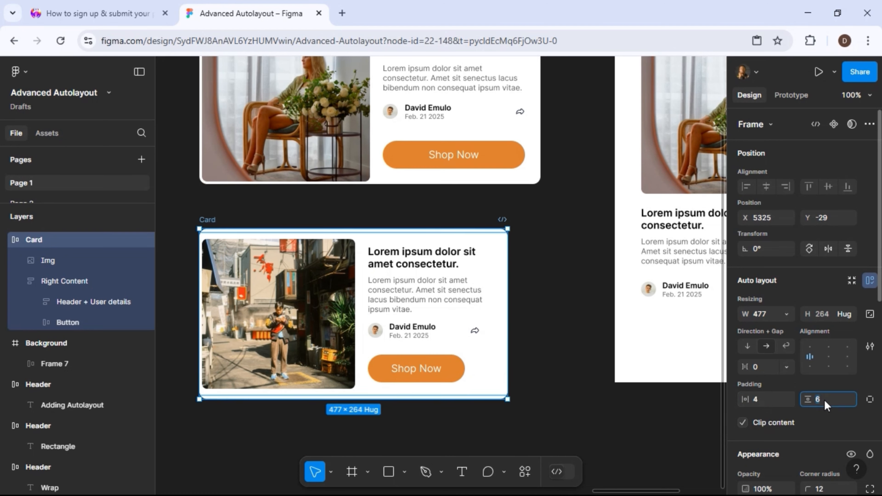
pyautogui.press('Return')
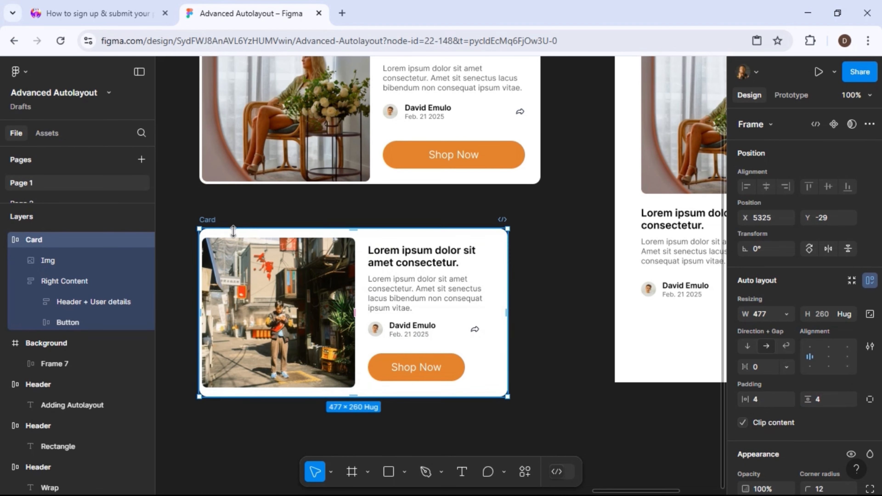
# - Set the width of the Right Content frame to Fill container
pyautogui.click(387, 274)
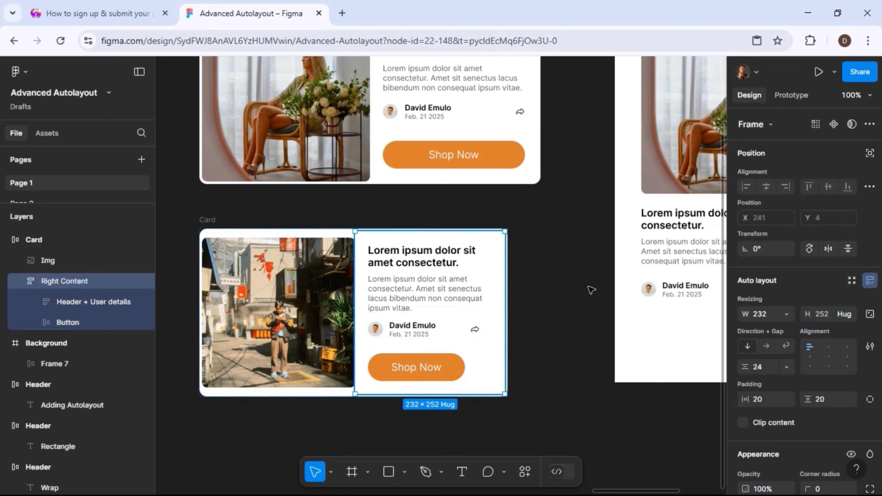
pyautogui.click(786, 314)
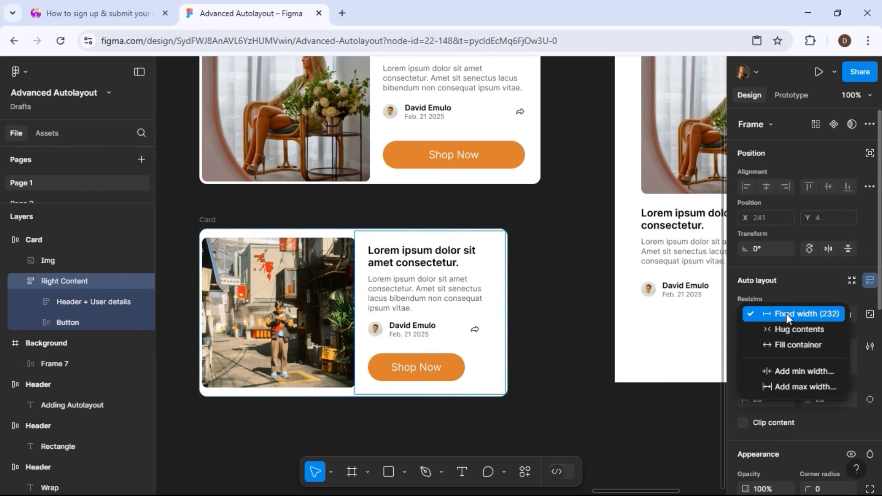
pyautogui.click(791, 343)
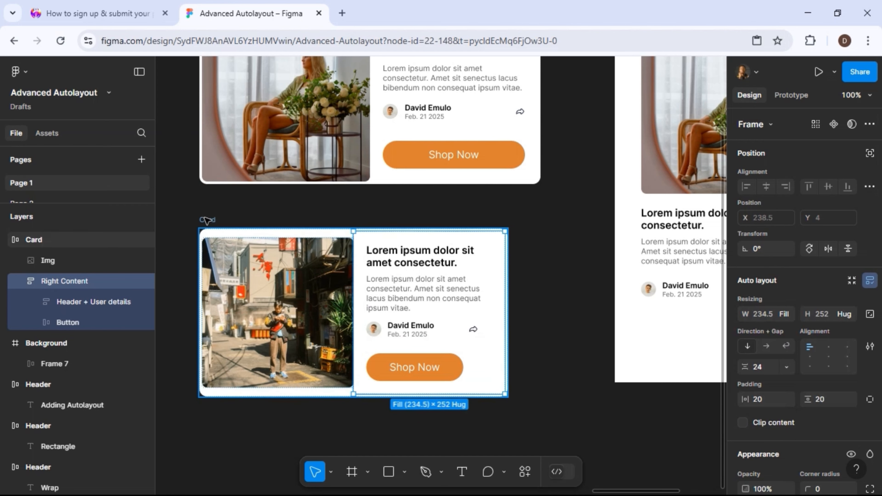
# - Test the Card's responsiveness by narrowing it to about 259, and widen it to 528 to match the card above
pyautogui.click(299, 237)
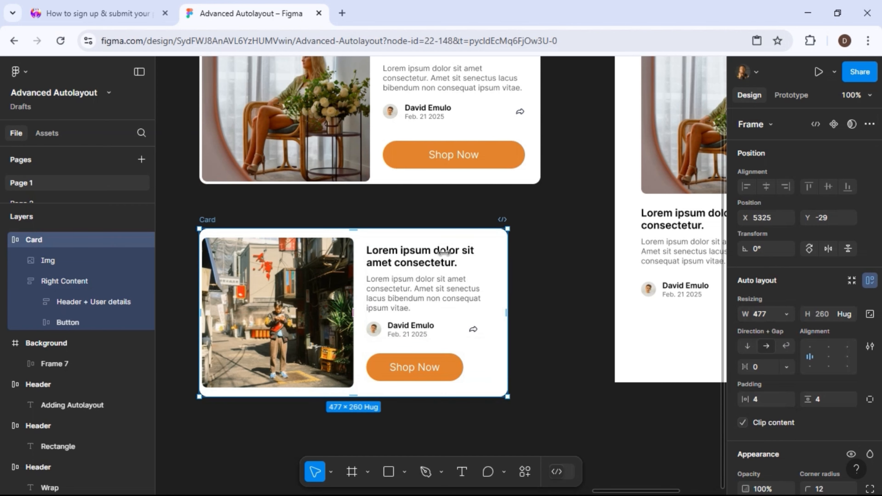
pyautogui.moveTo(408, 256)
pyautogui.mouseDown()
pyautogui.moveTo(294, 256)
pyautogui.moveTo(570, 257)
pyautogui.moveTo(408, 265)
pyautogui.mouseUp()
pyautogui.moveTo(371, 267)
pyautogui.mouseDown()
pyautogui.moveTo(330, 258)
pyautogui.moveTo(526, 263)
pyautogui.moveTo(373, 268)
pyautogui.moveTo(569, 264)
pyautogui.moveTo(326, 273)
pyautogui.moveTo(525, 263)
pyautogui.moveTo(367, 262)
pyautogui.mouseUp()
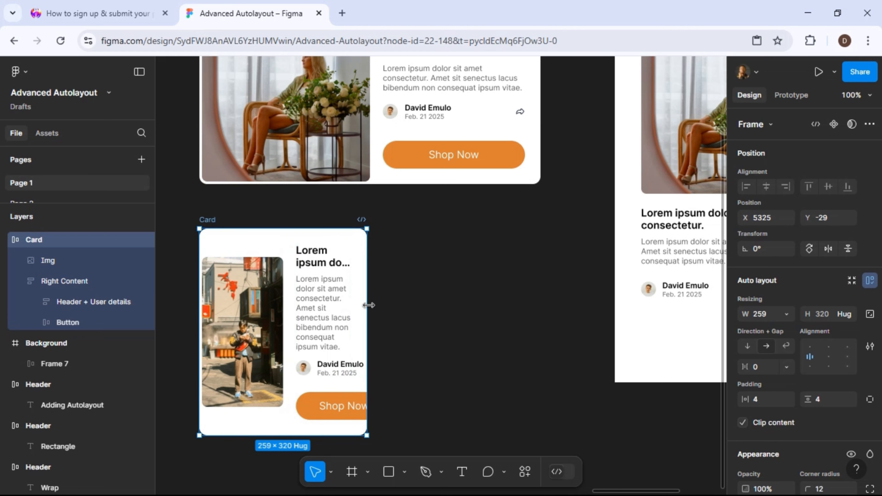
pyautogui.moveTo(369, 305); pyautogui.dragTo(541, 306)
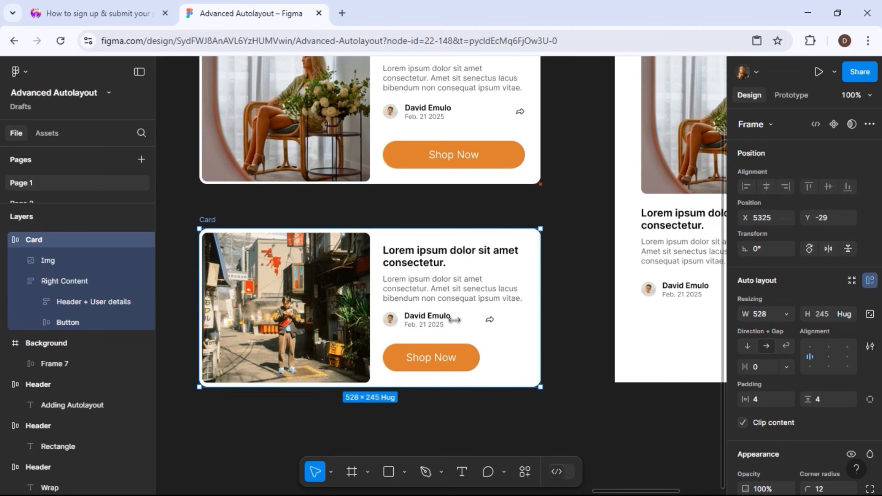
# - Set the width of the Img + Username + icon frame to Fill container
pyautogui.doubleClick(437, 323)
pyautogui.doubleClick(437, 322)
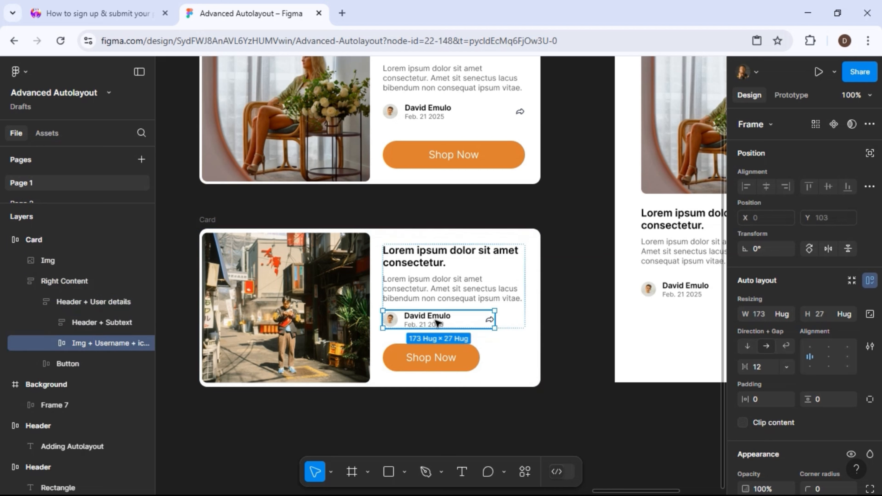
pyautogui.click(788, 313)
pyautogui.click(790, 331)
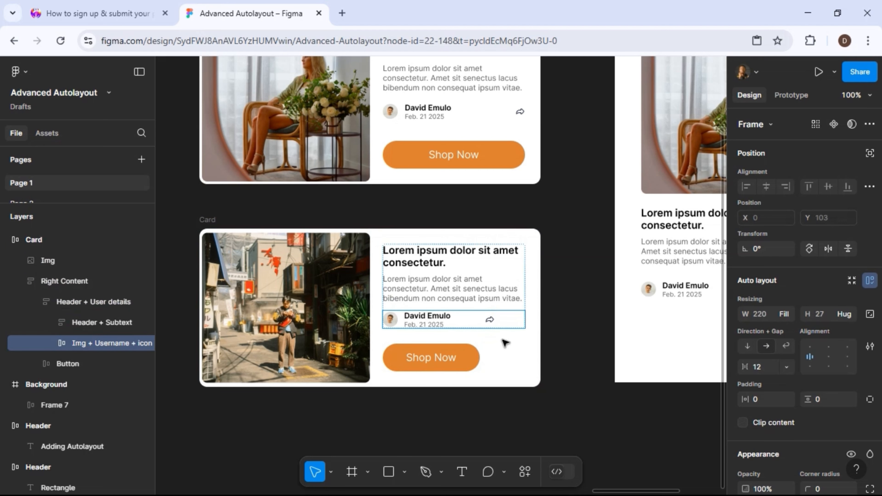
# - Set the nested avatar and username frame, and the username and date frame inside it, to Fill container width
pyautogui.doubleClick(426, 325)
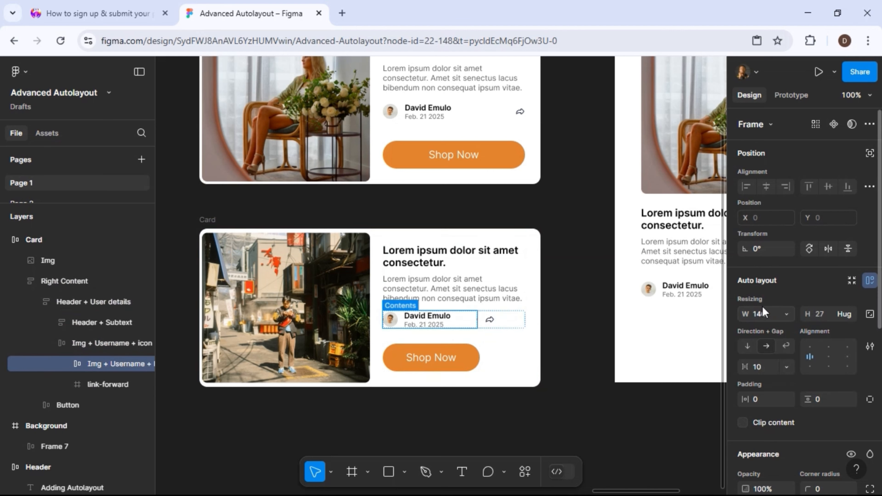
pyautogui.click(787, 313)
pyautogui.click(787, 326)
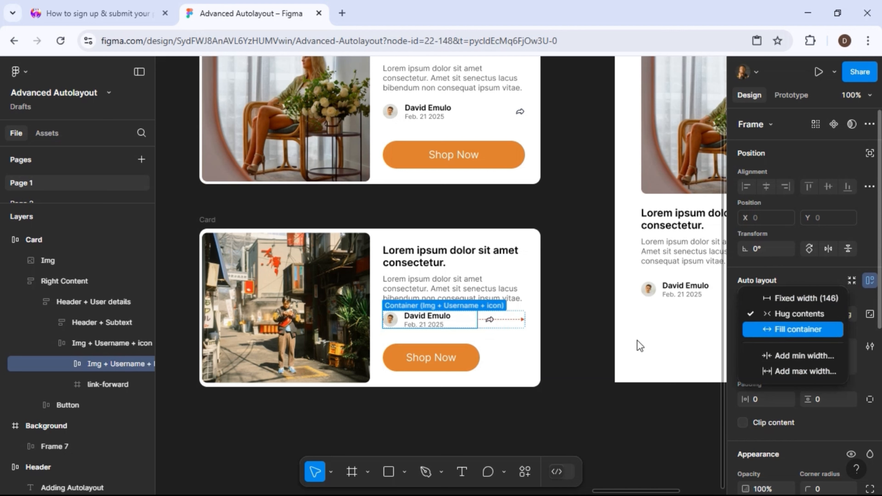
pyautogui.doubleClick(429, 319)
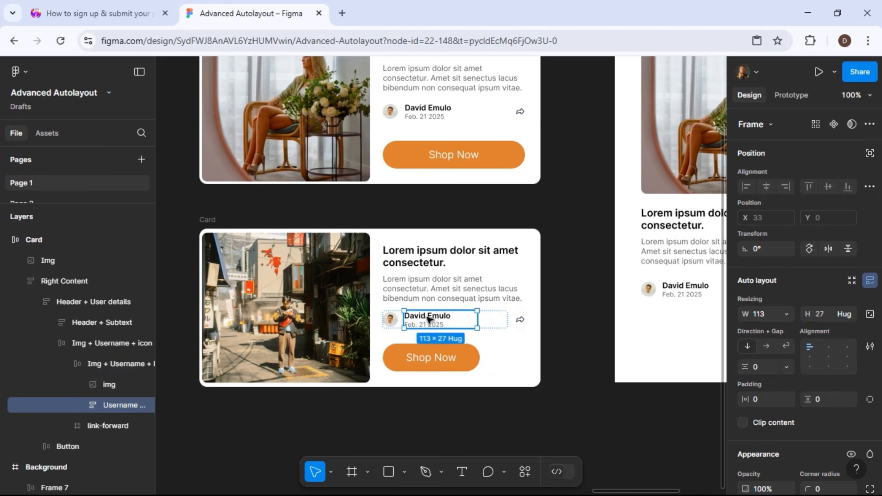
pyautogui.click(787, 312)
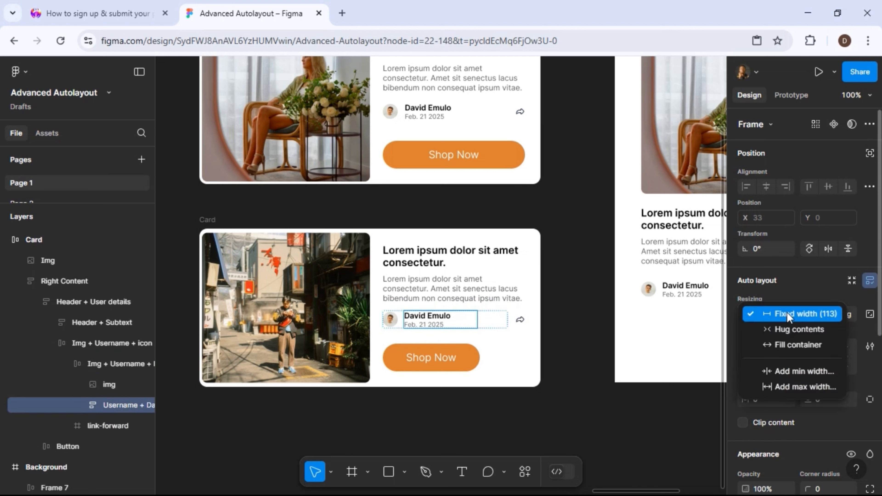
pyautogui.click(786, 350)
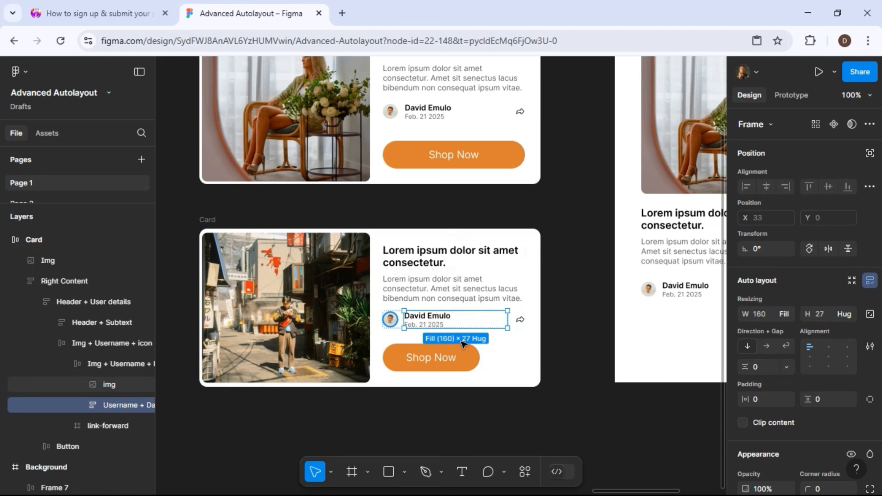
pyautogui.click(390, 319)
pyautogui.click(520, 320)
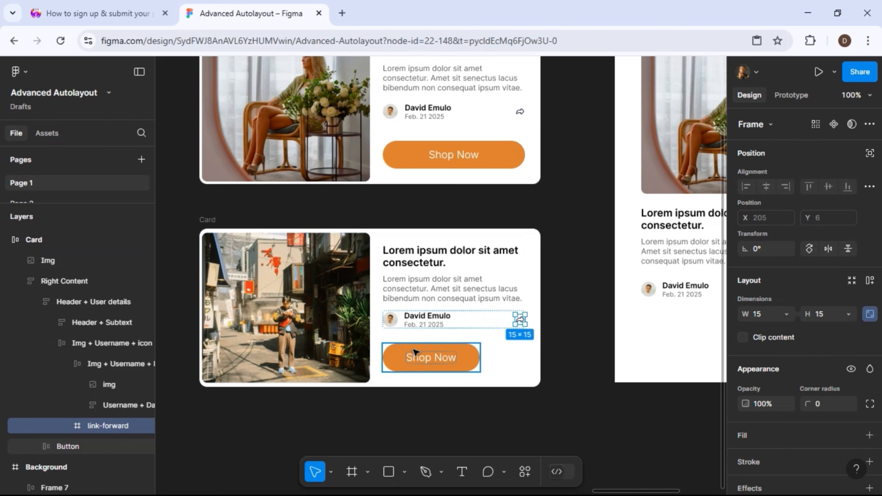
# - Set the width of the Card's Shop Now button to Fill container
pyautogui.click(421, 354)
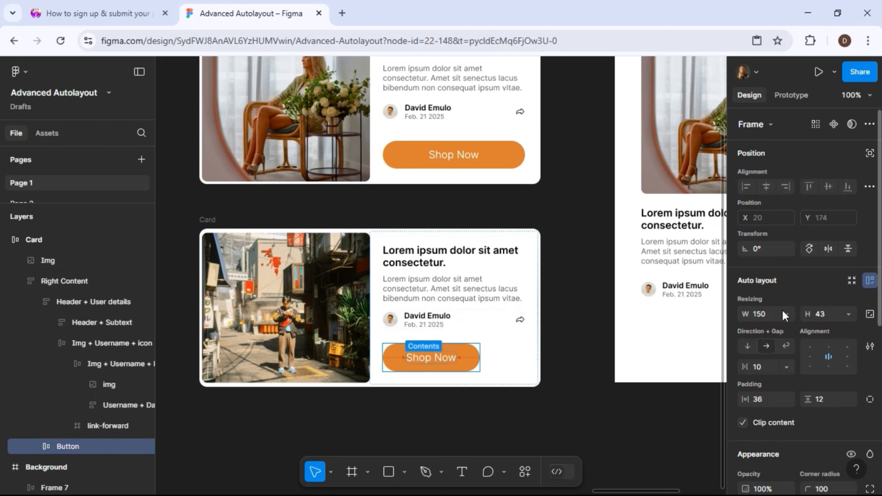
pyautogui.click(786, 315)
pyautogui.click(787, 329)
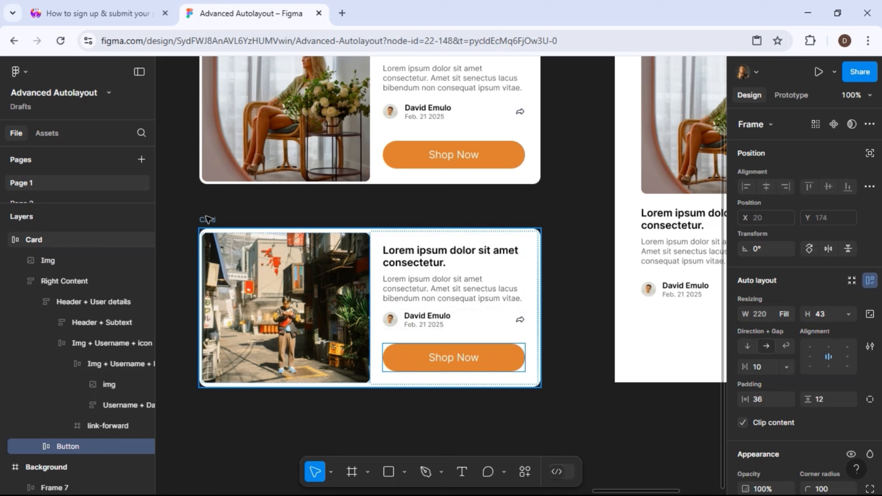
# - Test resizing the Card and switch its auto layout direction to Wrap
pyautogui.click(215, 219)
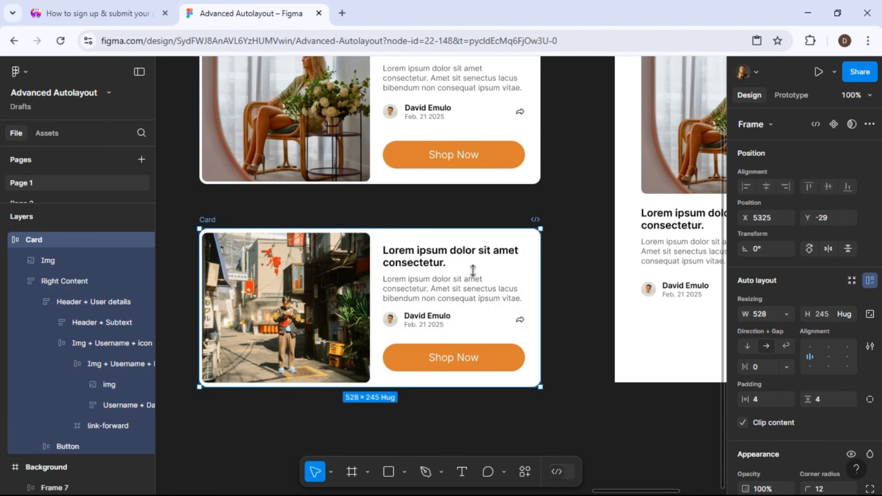
pyautogui.moveTo(538, 286)
pyautogui.mouseDown()
pyautogui.moveTo(338, 289)
pyautogui.moveTo(546, 282)
pyautogui.moveTo(271, 299)
pyautogui.moveTo(573, 312)
pyautogui.moveTo(334, 316)
pyautogui.moveTo(325, 303)
pyautogui.moveTo(252, 300)
pyautogui.moveTo(543, 285)
pyautogui.mouseUp()
pyautogui.click(788, 349)
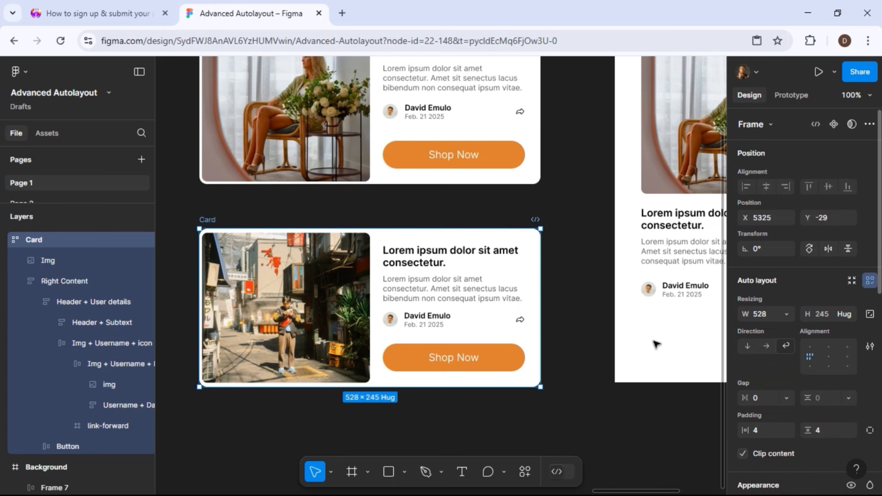
# - Resize the wrapping Card through widths of about 535, 528 and 513, and leave it about 522 wide
pyautogui.moveTo(544, 292)
pyautogui.mouseDown()
pyautogui.moveTo(246, 301)
pyautogui.moveTo(455, 282)
pyautogui.moveTo(565, 300)
pyautogui.moveTo(526, 300)
pyautogui.moveTo(544, 296)
pyautogui.mouseUp()
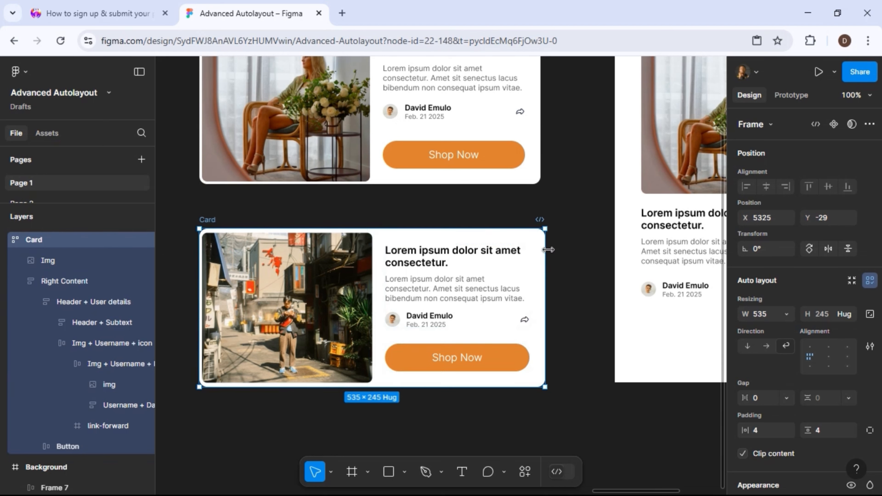
pyautogui.moveTo(517, 251); pyautogui.dragTo(541, 259)
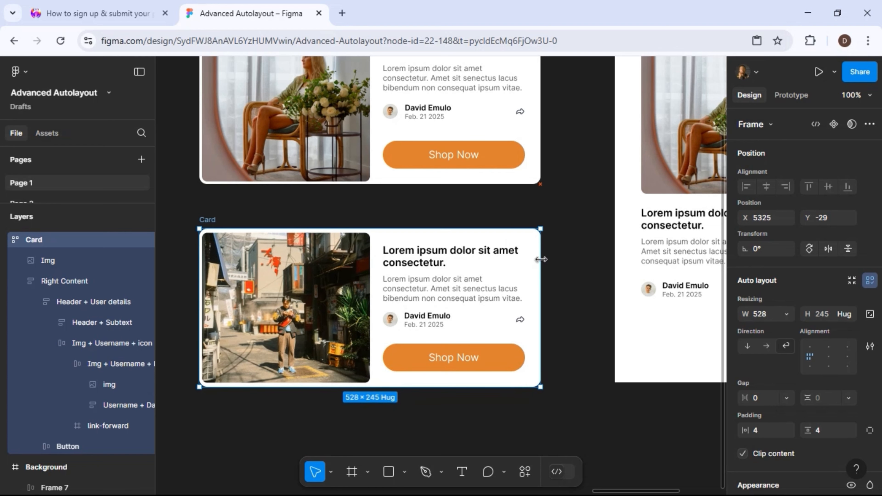
pyautogui.moveTo(537, 259); pyautogui.dragTo(531, 259)
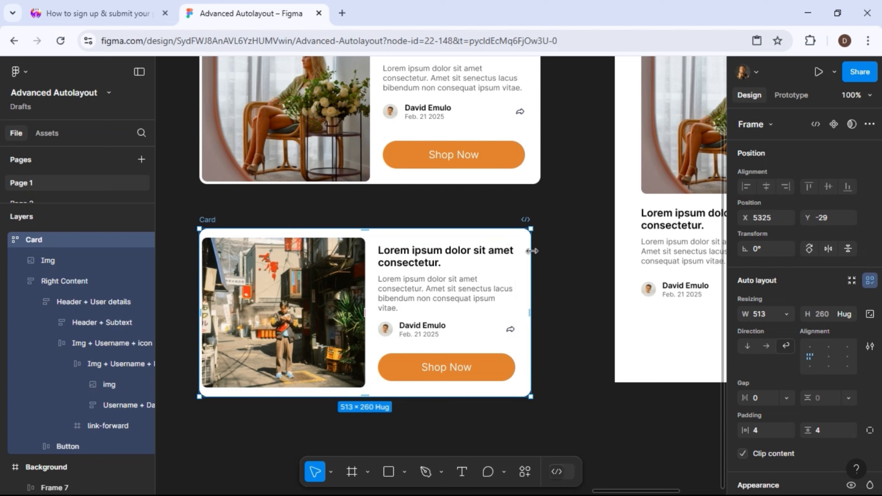
pyautogui.moveTo(536, 251); pyautogui.dragTo(536, 251)
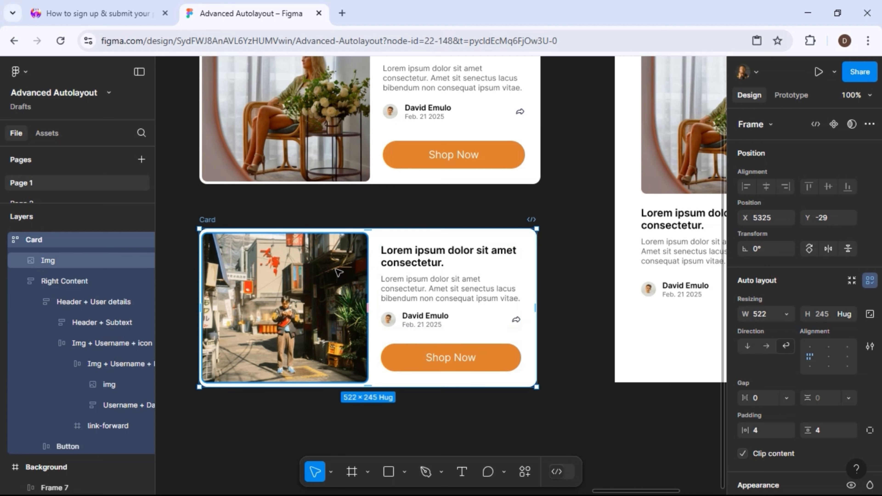
# - Add a minimum width of 257 to the Img layer inside the lower Card
pyautogui.click(342, 274)
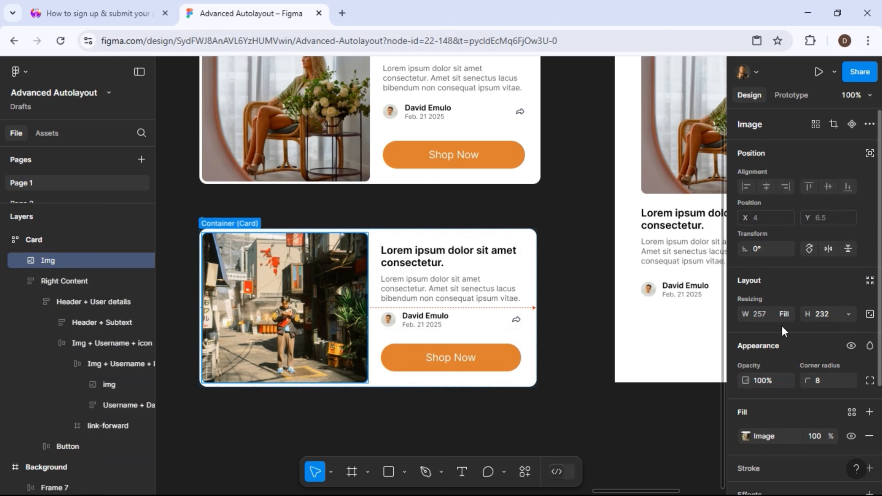
pyautogui.click(787, 314)
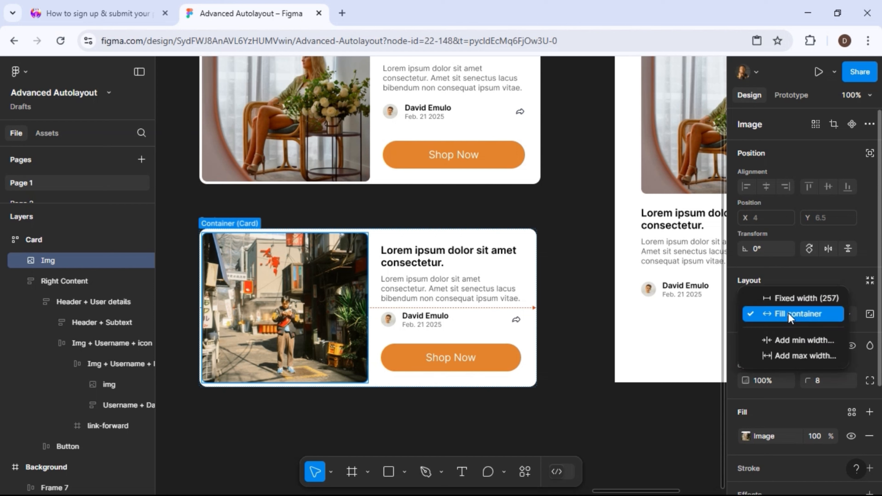
pyautogui.click(788, 342)
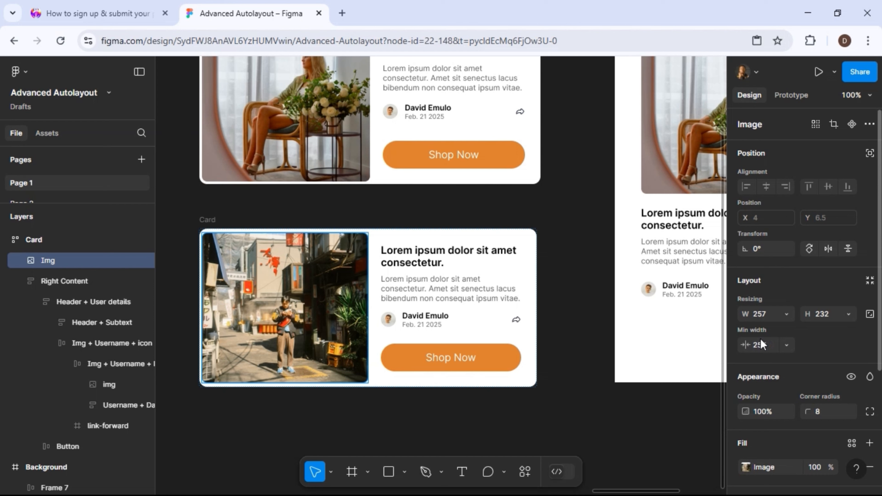
pyautogui.press('Return')
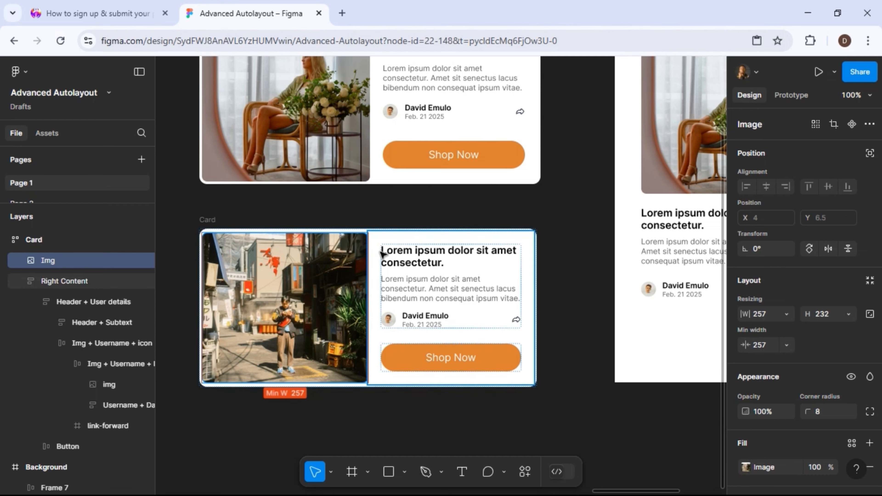
# - Add a minimum width of 257 to the lower Card's Right Content frame
pyautogui.click(392, 255)
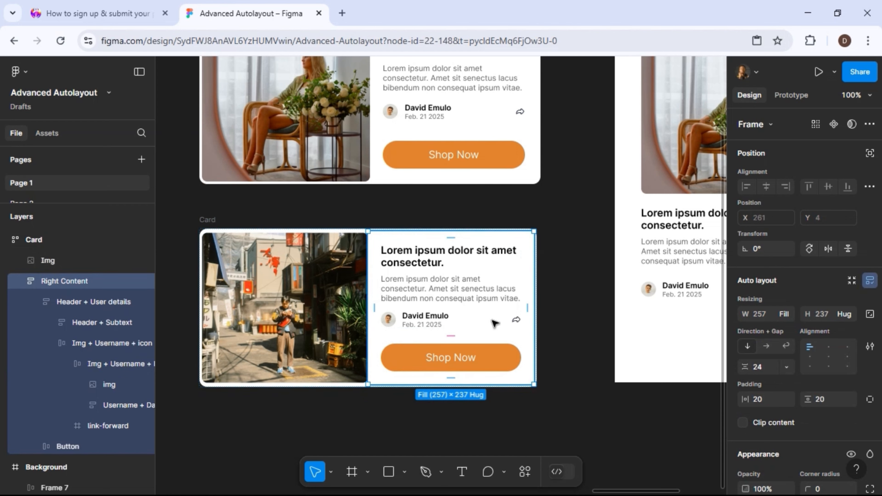
pyautogui.click(786, 314)
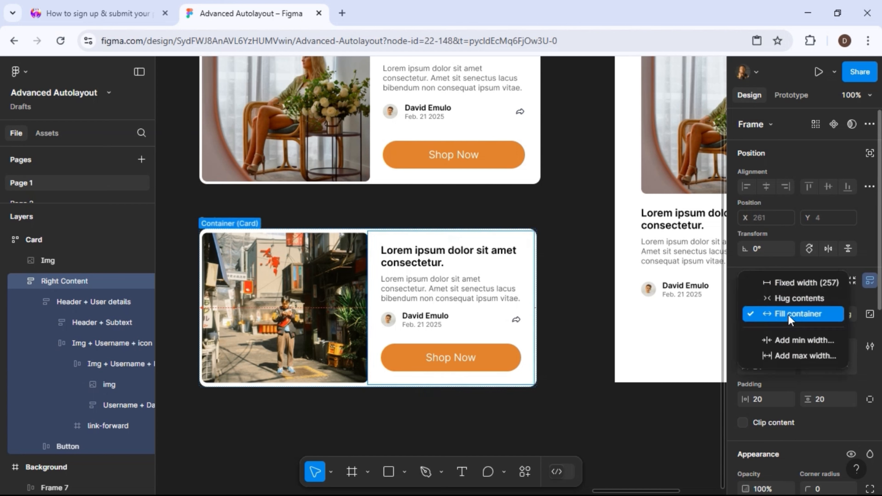
pyautogui.click(781, 336)
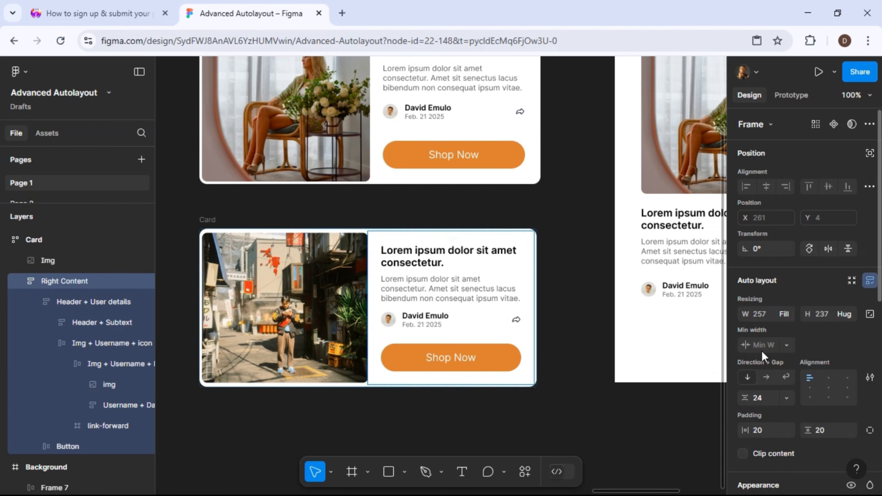
pyautogui.press('Return')
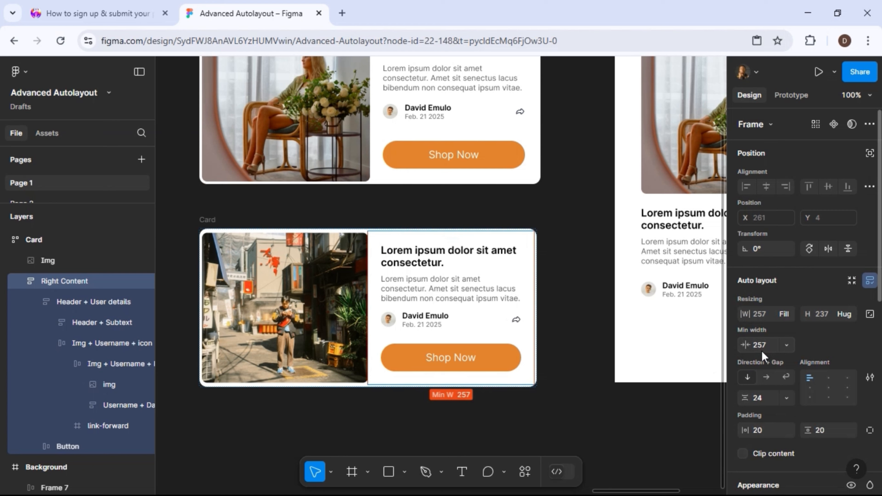
# - Test the Card's wrapping by narrowing it to about 461 and 428 wide, and widen it to about 546
pyautogui.click(536, 319)
pyautogui.moveTo(527, 319); pyautogui.dragTo(498, 320)
pyautogui.scroll(-4, 497, 320)
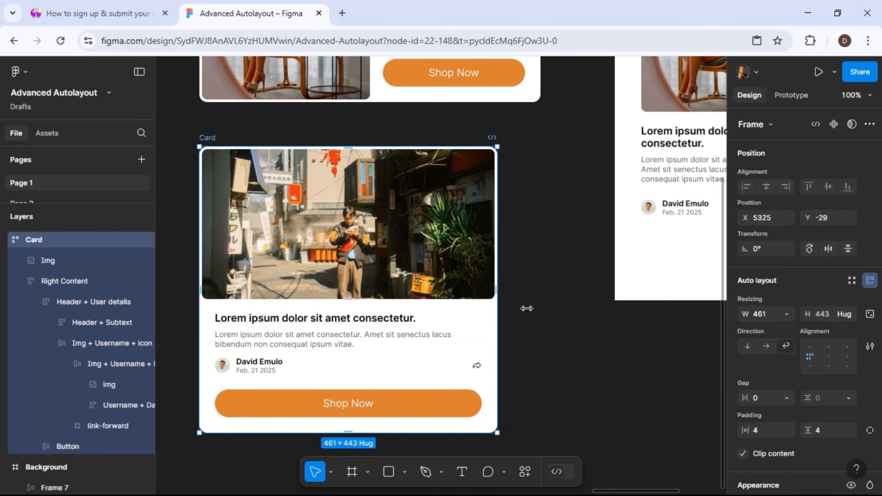
pyautogui.moveTo(527, 309); pyautogui.dragTo(473, 303)
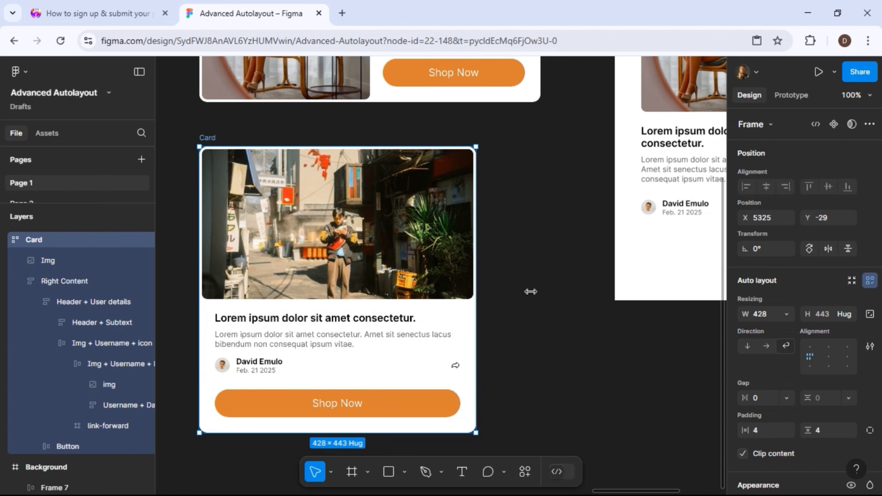
pyautogui.moveTo(530, 292); pyautogui.dragTo(552, 287)
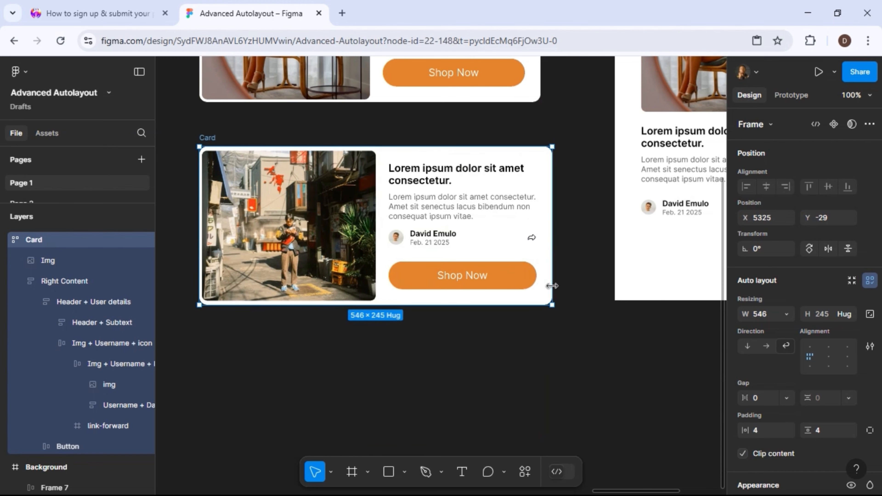
# - Try the Card with horizontal direction at about 528 wide, and with Wrap direction narrowed to about 265
pyautogui.click(765, 346)
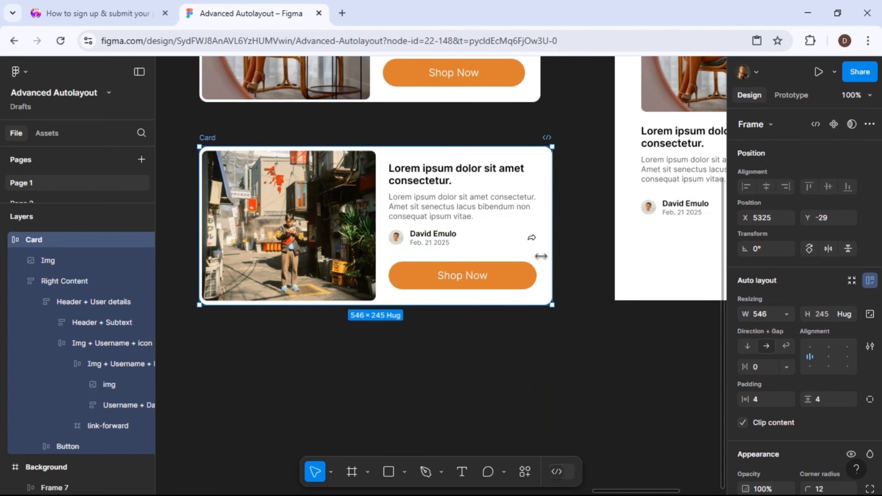
pyautogui.moveTo(552, 256); pyautogui.dragTo(541, 215)
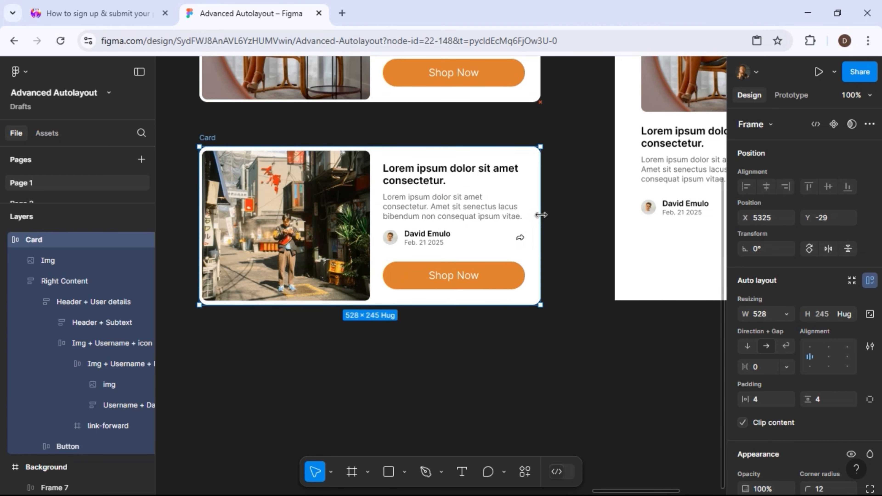
pyautogui.click(787, 347)
pyautogui.moveTo(490, 256); pyautogui.dragTo(371, 260)
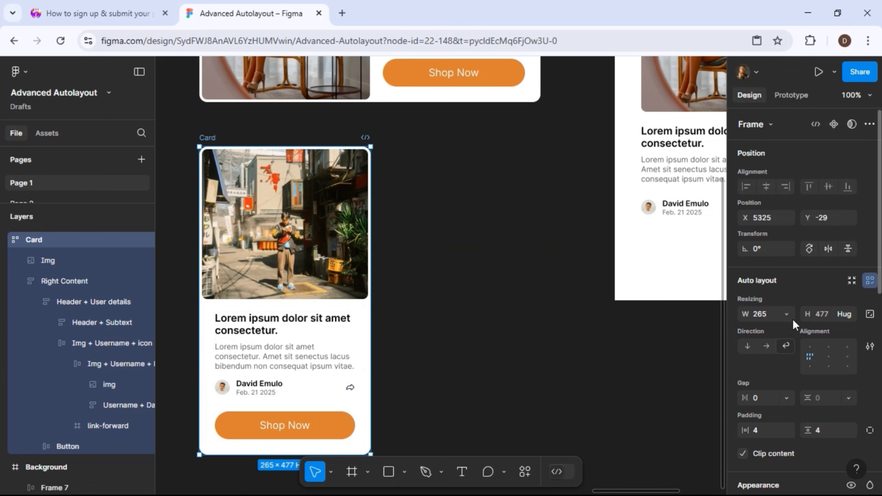
pyautogui.click(787, 313)
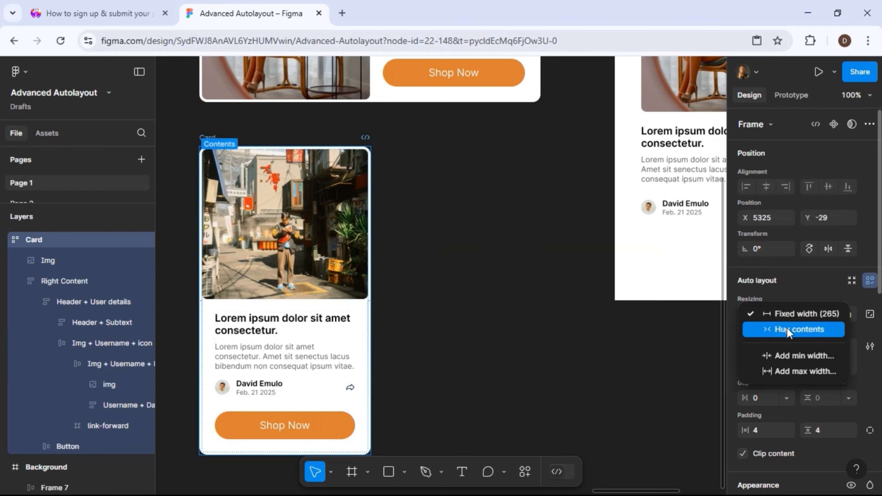
pyautogui.click(787, 328)
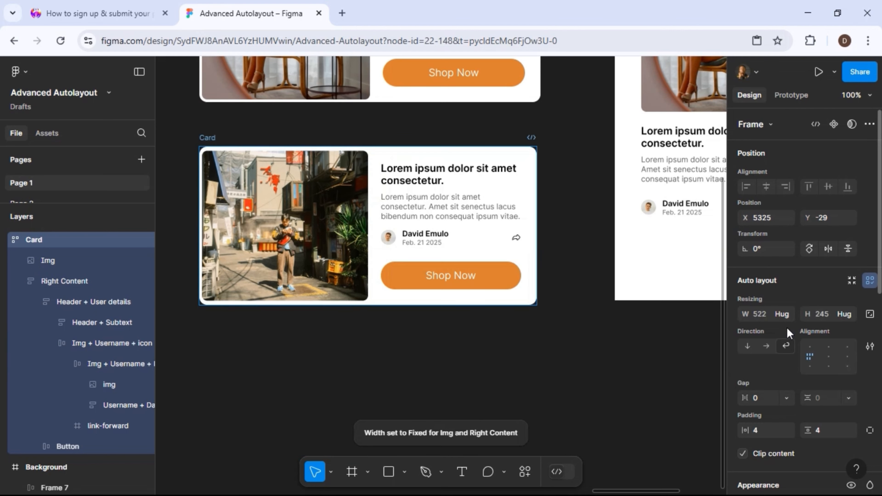
pyautogui.click(786, 314)
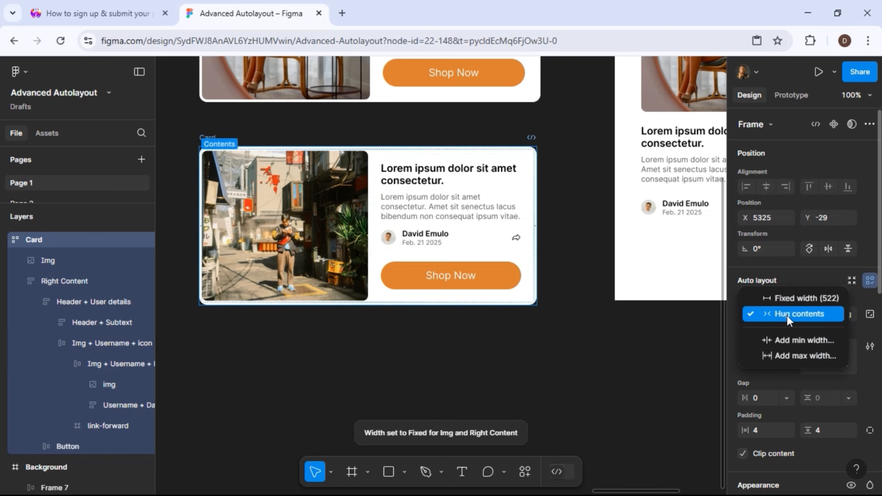
pyautogui.click(783, 299)
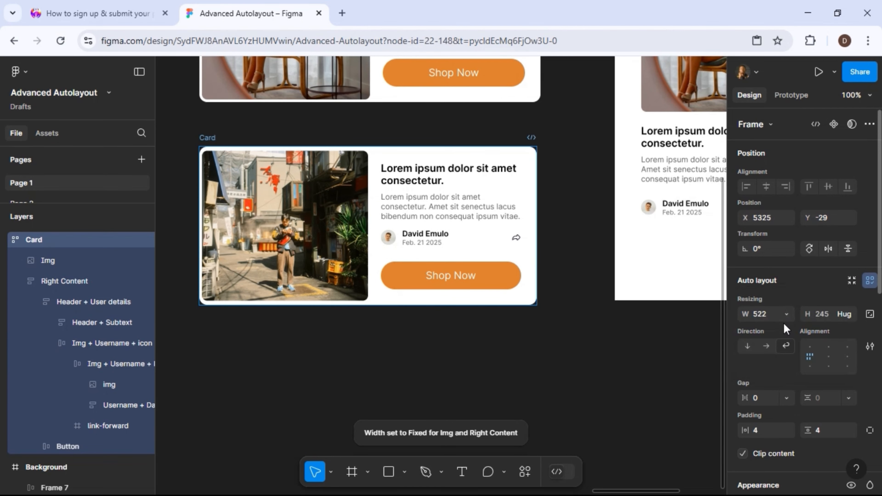
# - Give the Card a minimum width of 265, its narrowest stacked width, and widen it to about 528
pyautogui.click(786, 314)
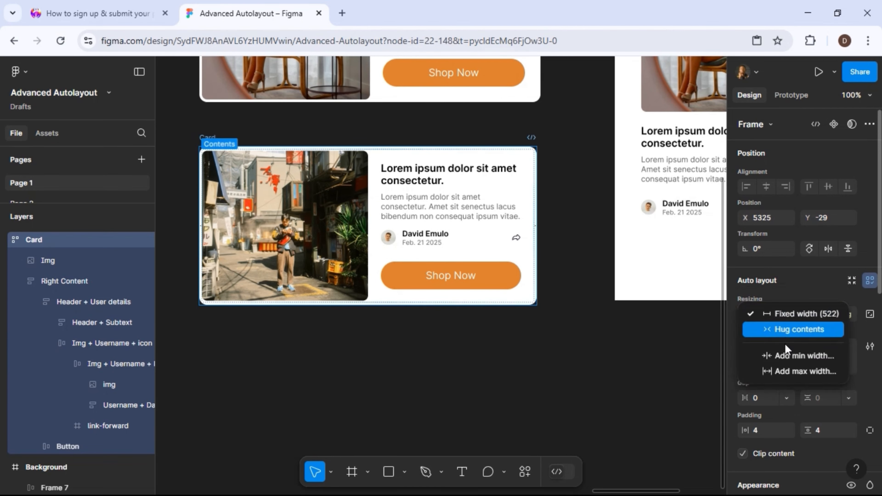
pyautogui.click(786, 356)
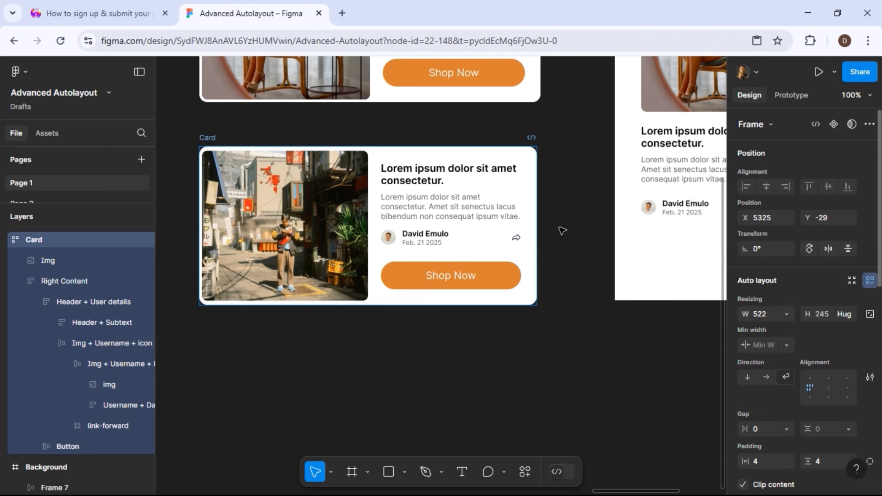
pyautogui.moveTo(537, 225); pyautogui.dragTo(396, 225)
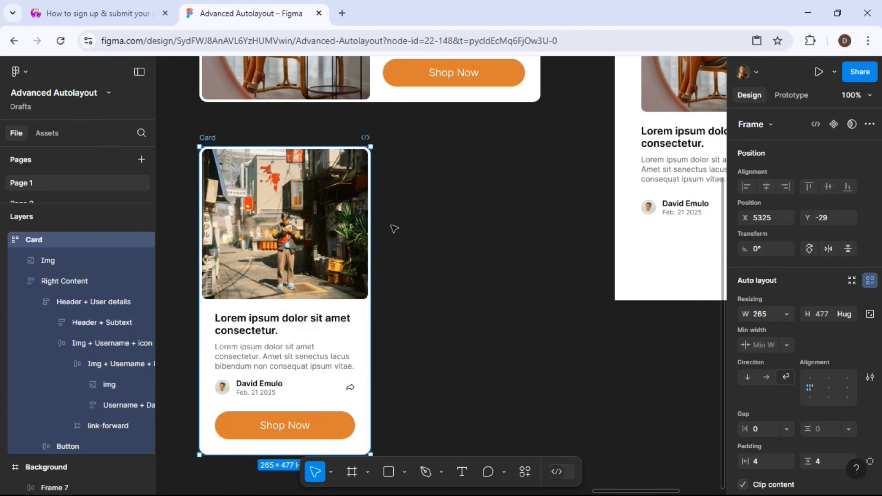
pyautogui.moveTo(370, 256); pyautogui.dragTo(478, 238)
pyautogui.hotkey('ctrl', 'z')
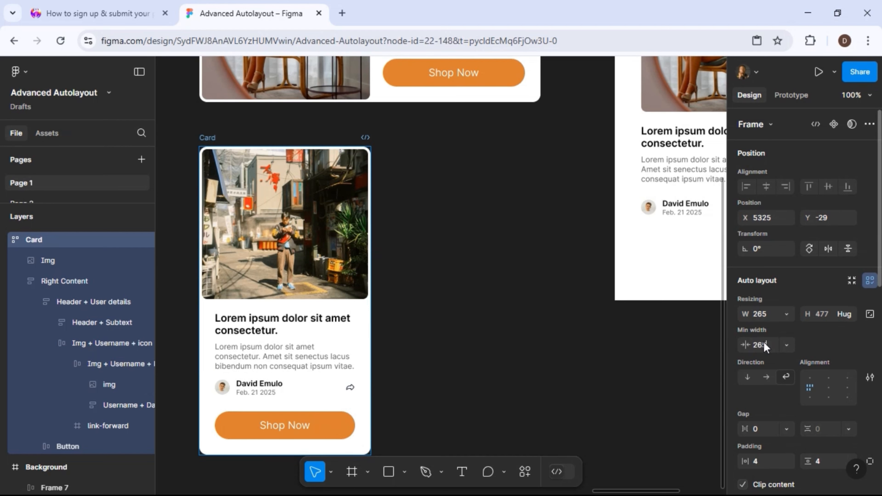
pyautogui.moveTo(764, 343)
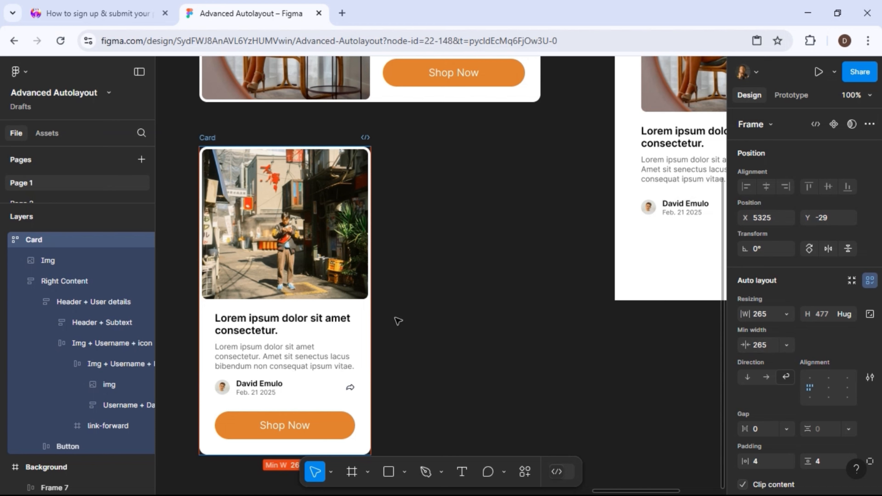
pyautogui.moveTo(372, 317); pyautogui.dragTo(542, 237)
# - Move the Elements frame away from the cards to about X 7048, keeping it aligned with the upper Card
pyautogui.press('-')
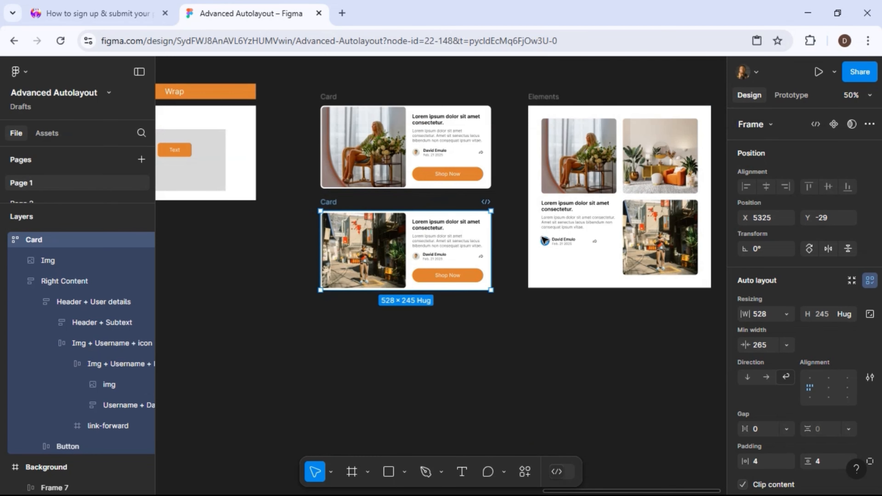
pyautogui.press('-')
pyautogui.hscroll(2, 544, 240)
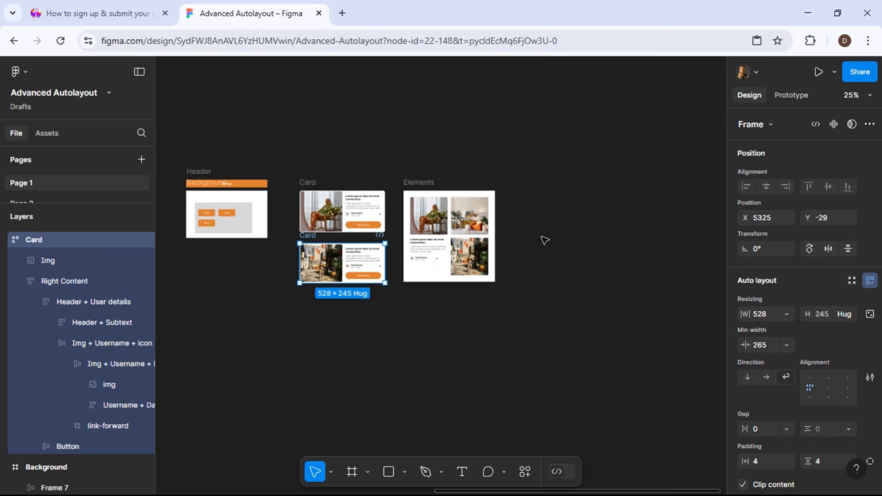
pyautogui.click(354, 469)
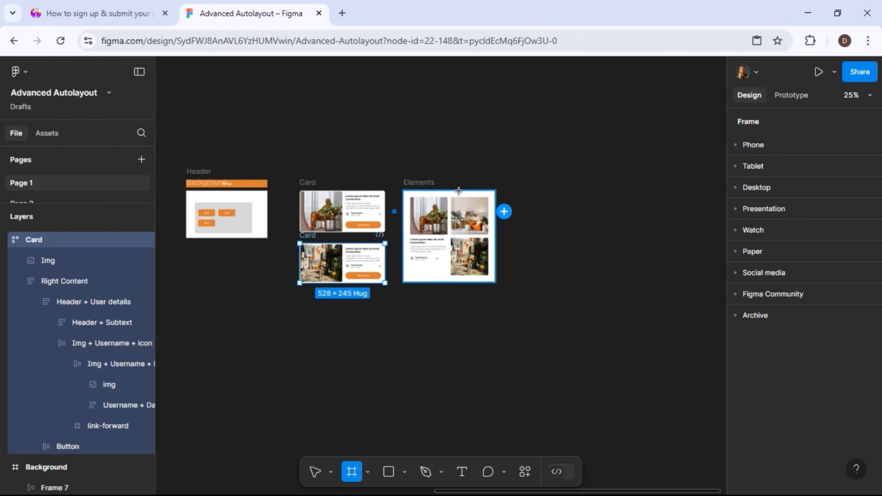
pyautogui.click(316, 467)
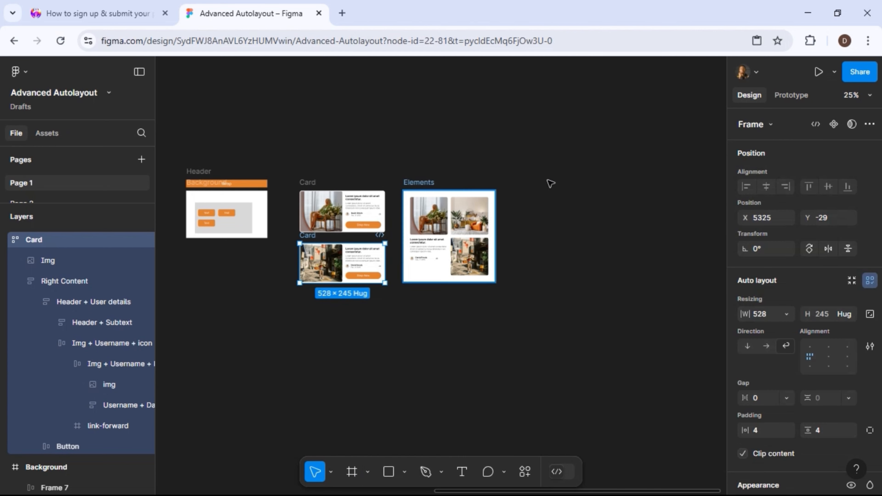
pyautogui.moveTo(414, 182); pyautogui.dragTo(587, 185)
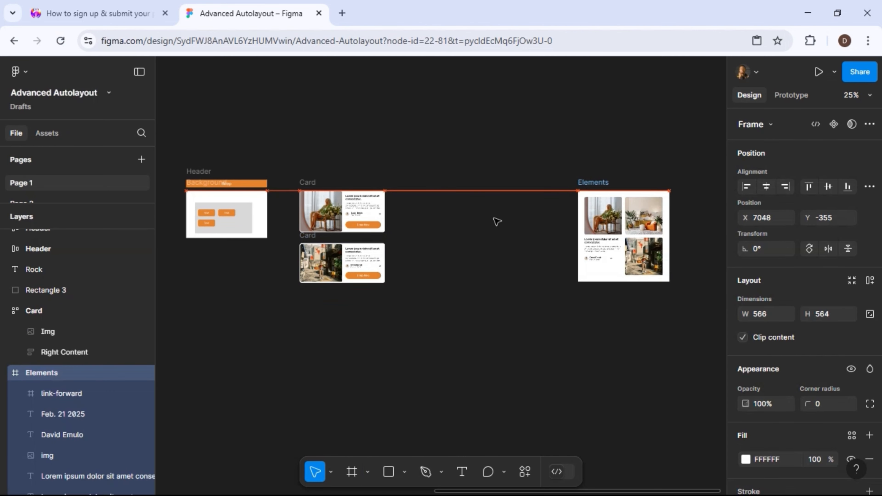
# - Add a new frame from the Desktop preset at 1440×1024
pyautogui.press('+')
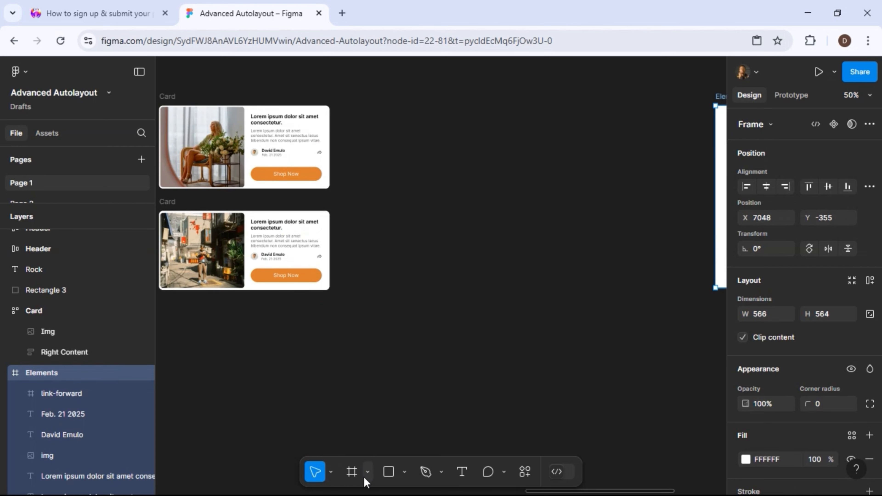
pyautogui.click(352, 473)
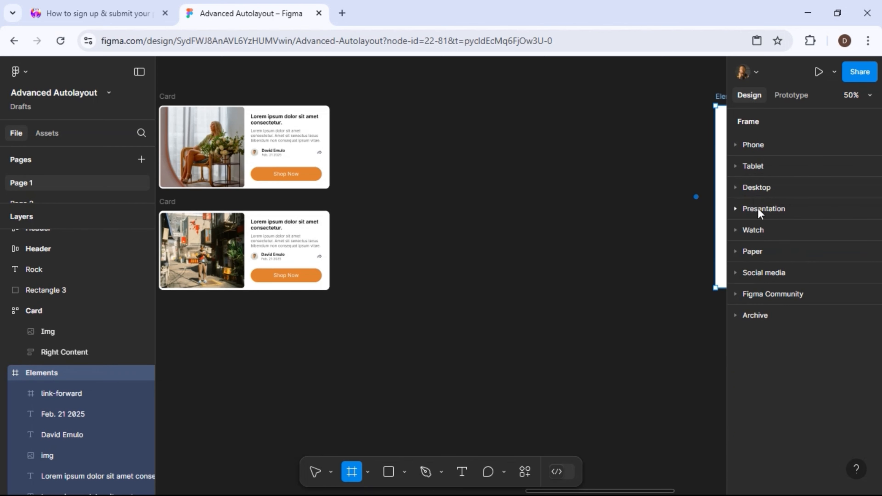
pyautogui.click(736, 187)
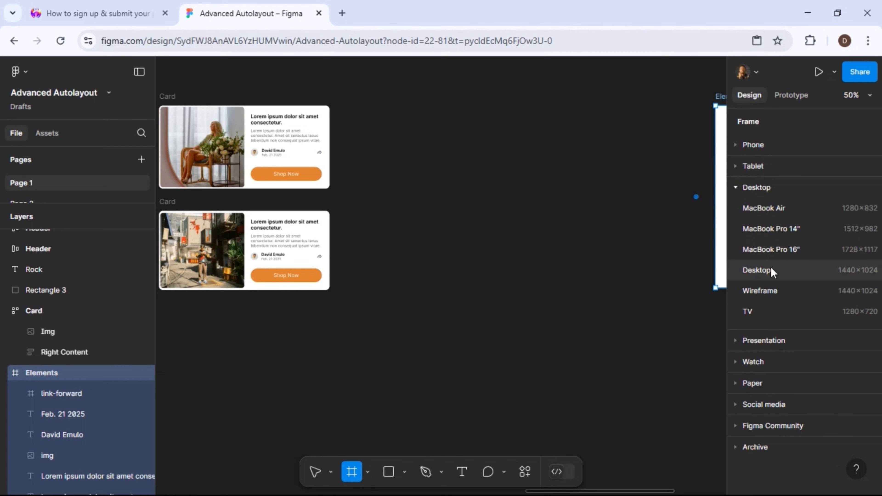
pyautogui.click(596, 241)
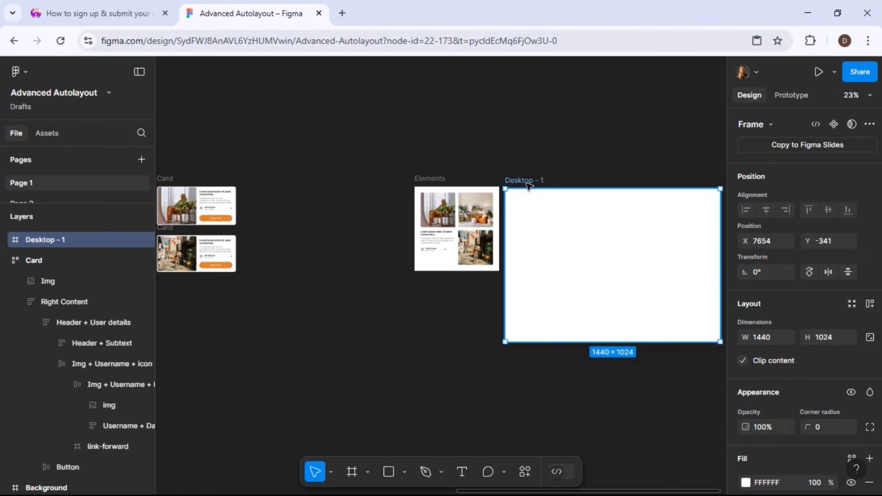
# - Place the Desktop frame between the cards and Elements at about X 5977, Y -355, with Elements moved to about X 7657
pyautogui.moveTo(327, 246); pyautogui.dragTo(303, 249)
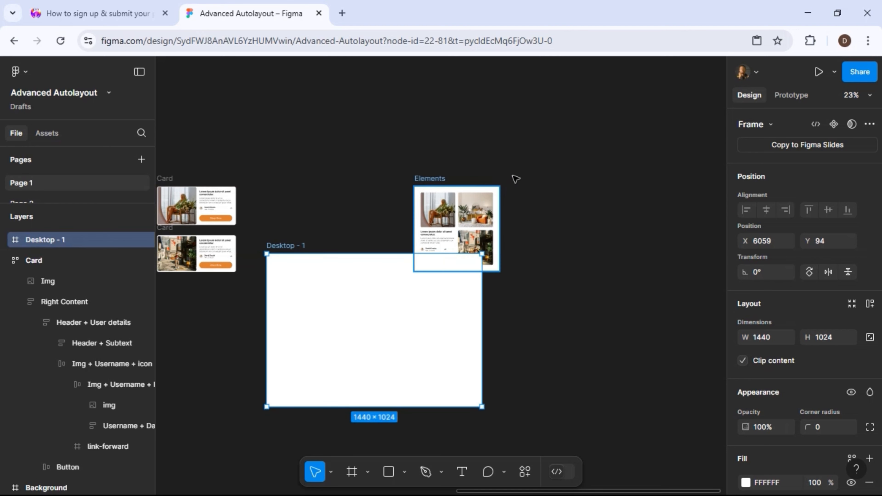
pyautogui.moveTo(429, 178); pyautogui.dragTo(520, 179)
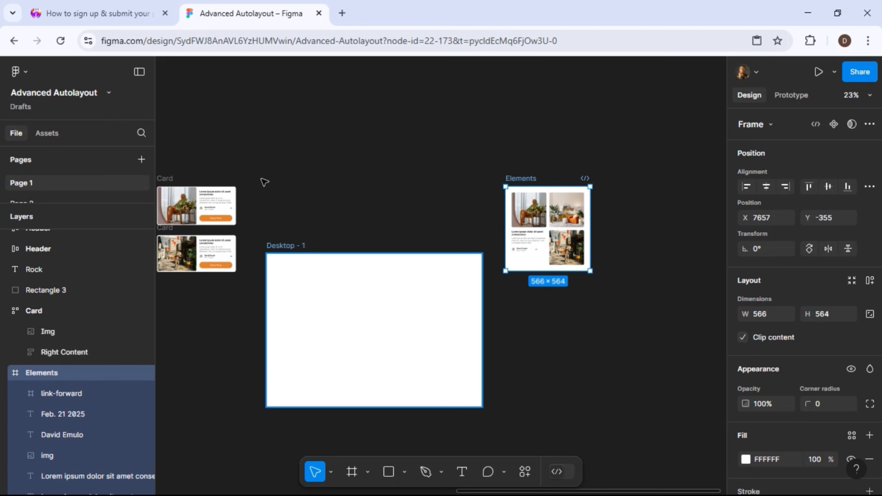
pyautogui.moveTo(294, 246); pyautogui.dragTo(281, 183)
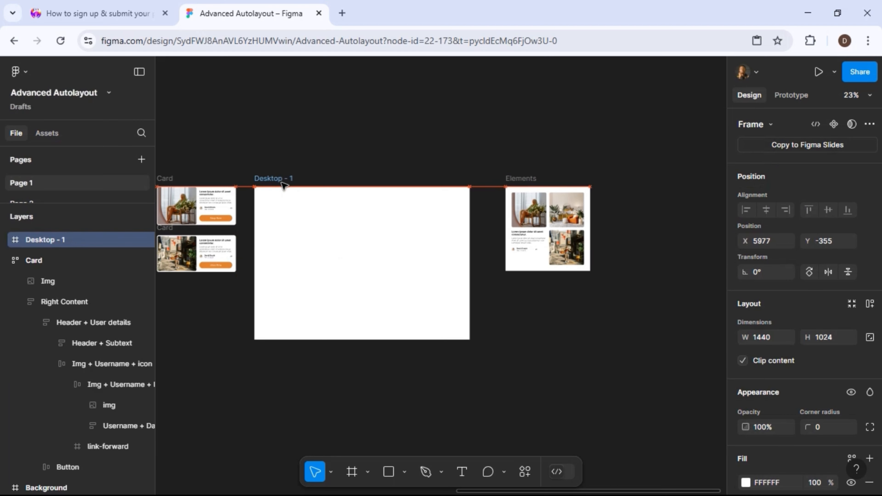
# - Set the Desktop frame's fill to D9D9D9
pyautogui.click(778, 483)
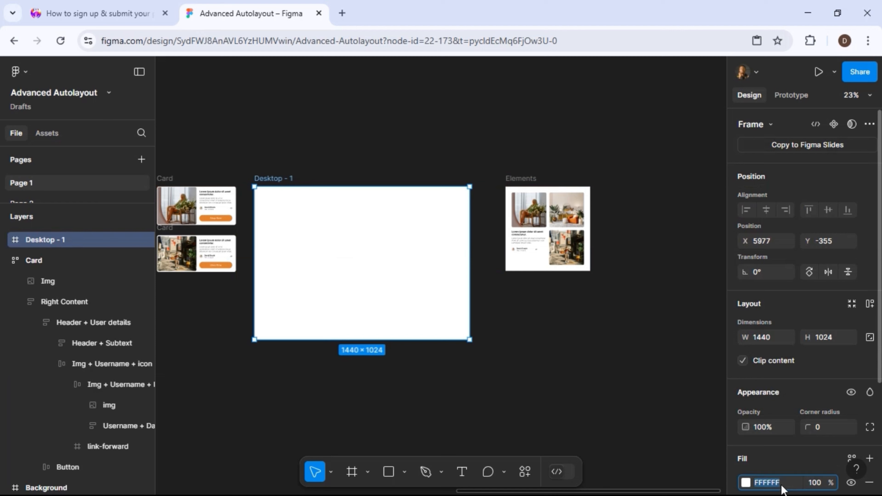
pyautogui.write('d9d9d9')
pyautogui.press('Return')
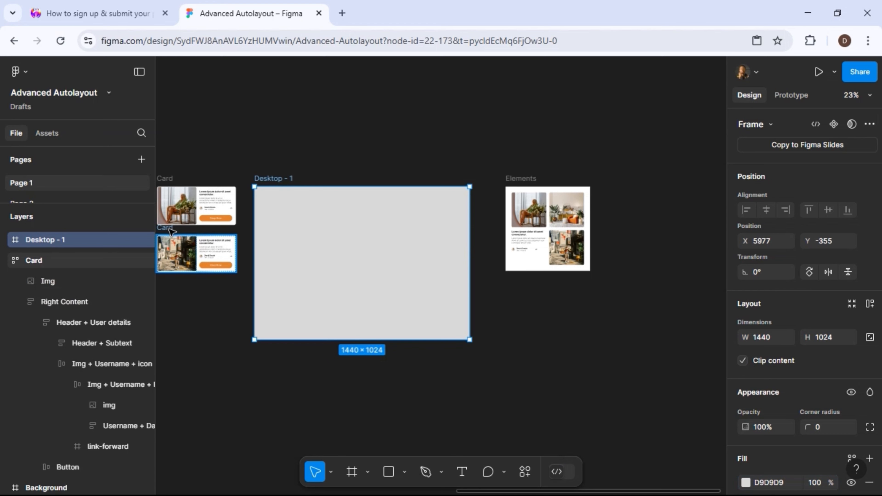
# - Place both Cards side by side inside the Desktop frame, the lower Card at about X 130, Y 162, with spacing of about 90 between them
pyautogui.press('Tab')
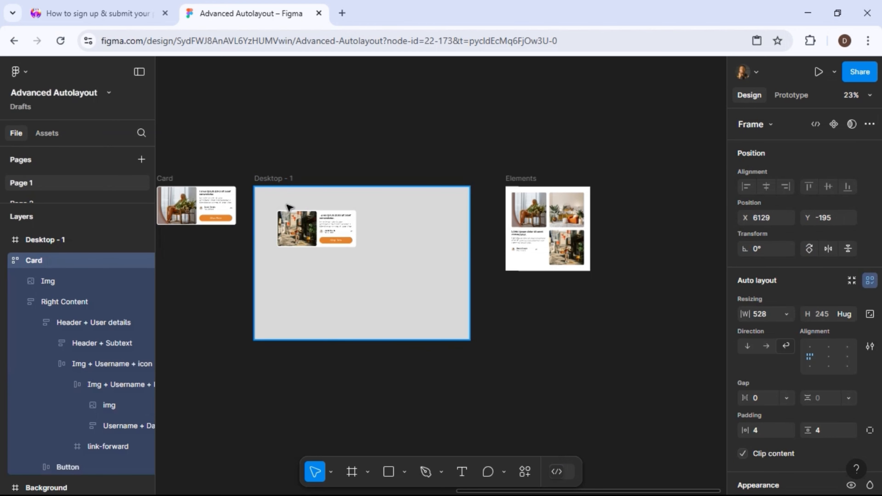
pyautogui.moveTo(286, 204); pyautogui.dragTo(286, 204)
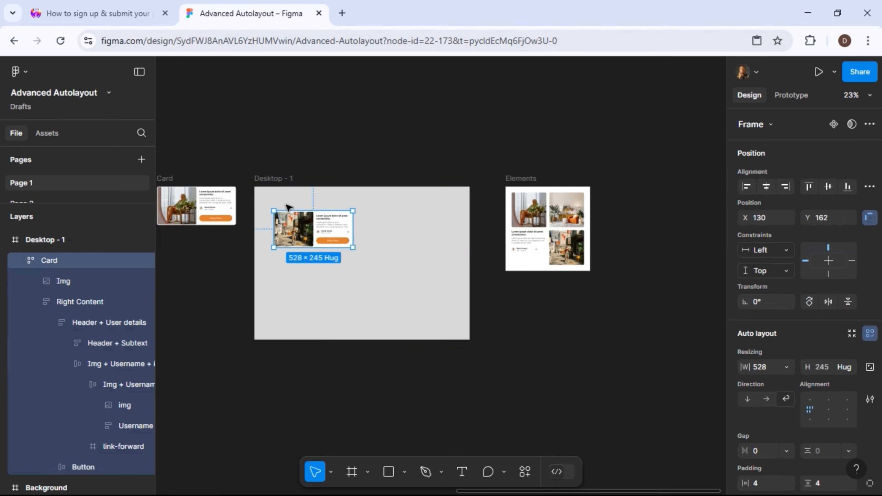
pyautogui.hotkey('ctrl', '+')
pyautogui.hscroll(-1, 286, 204)
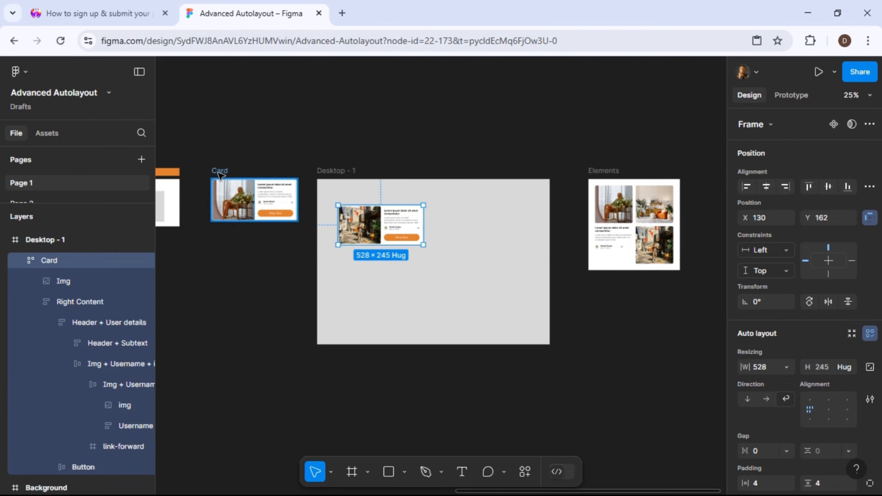
pyautogui.moveTo(217, 171); pyautogui.dragTo(445, 200)
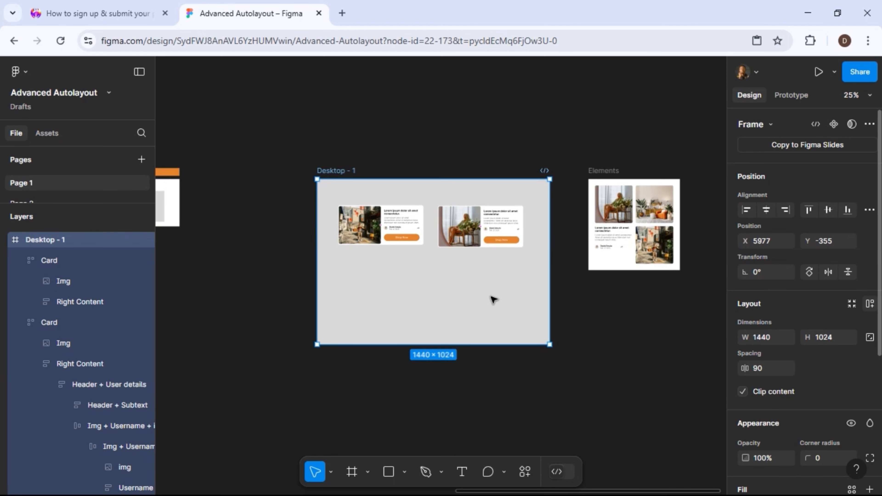
# - Apply auto layout to the Desktop frame with horizontal and vertical padding of 80
pyautogui.hotkey('shift', 'a')
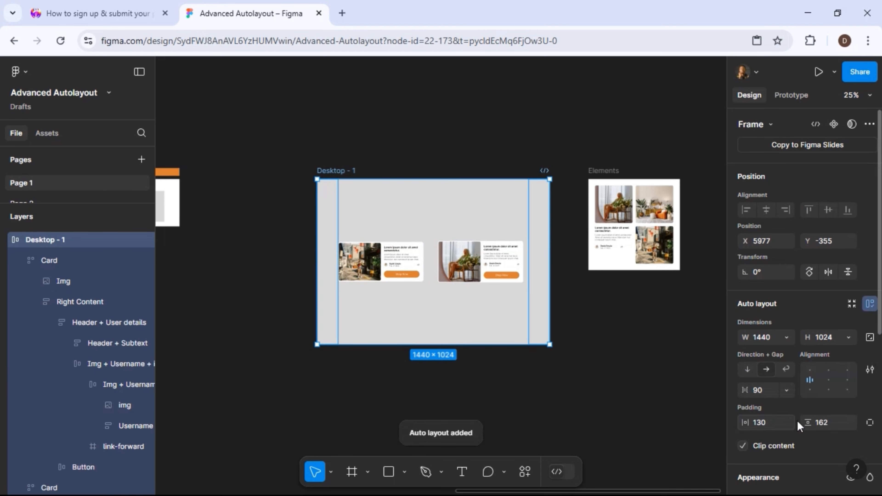
pyautogui.click(833, 425)
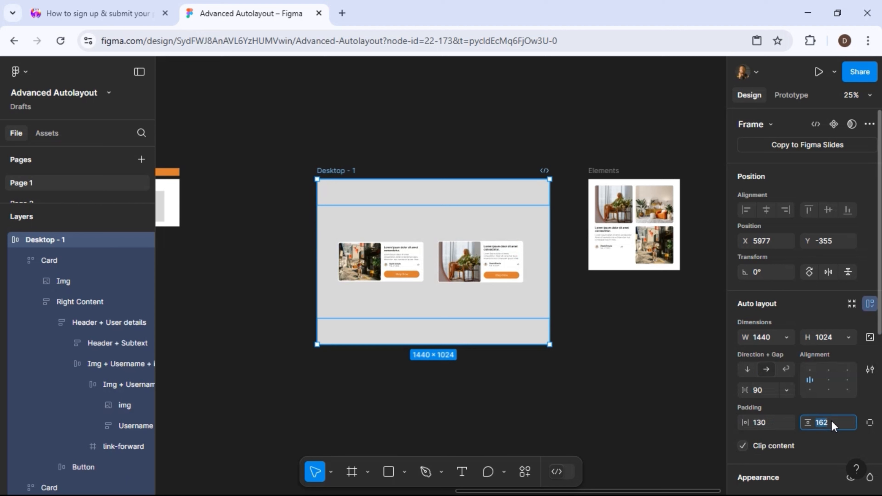
pyautogui.write('80')
pyautogui.press('Return')
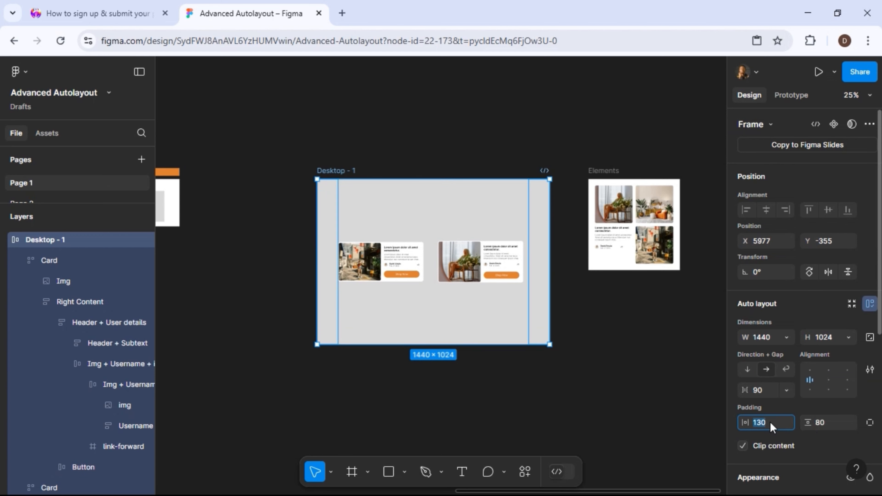
pyautogui.write('80')
pyautogui.press('Return')
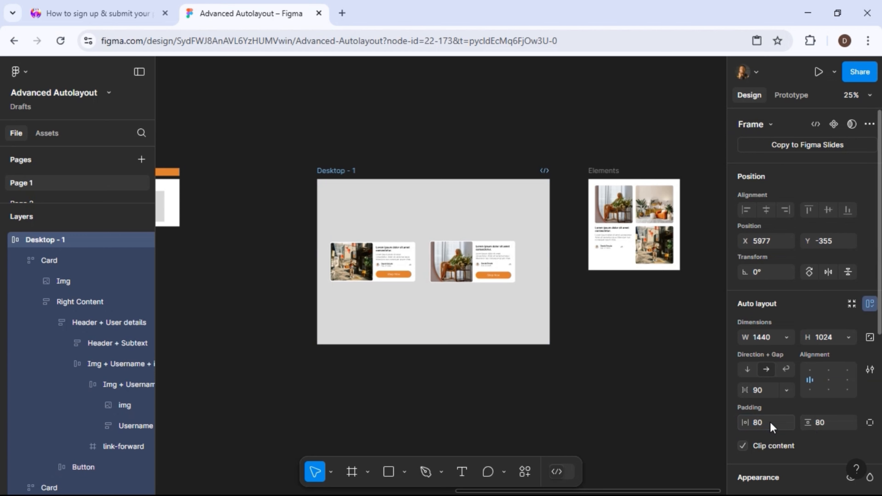
# - Set both the width and height of the Desktop frame to hug contents
pyautogui.click(787, 337)
pyautogui.click(785, 352)
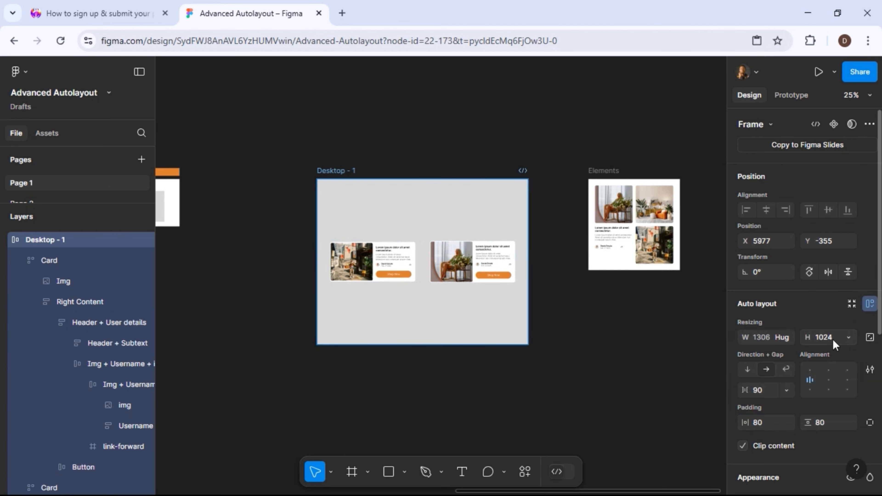
pyautogui.click(846, 336)
pyautogui.click(810, 353)
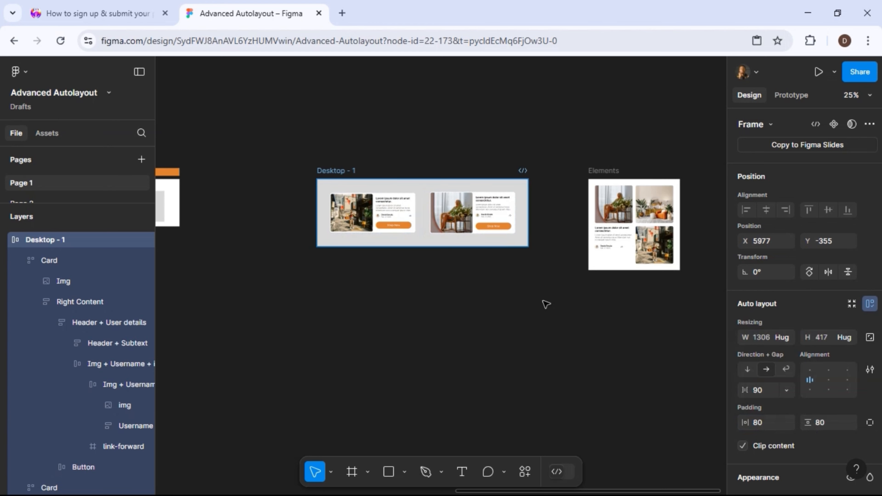
pyautogui.hotkey('ctrl', '+')
pyautogui.scroll(1, 547, 304)
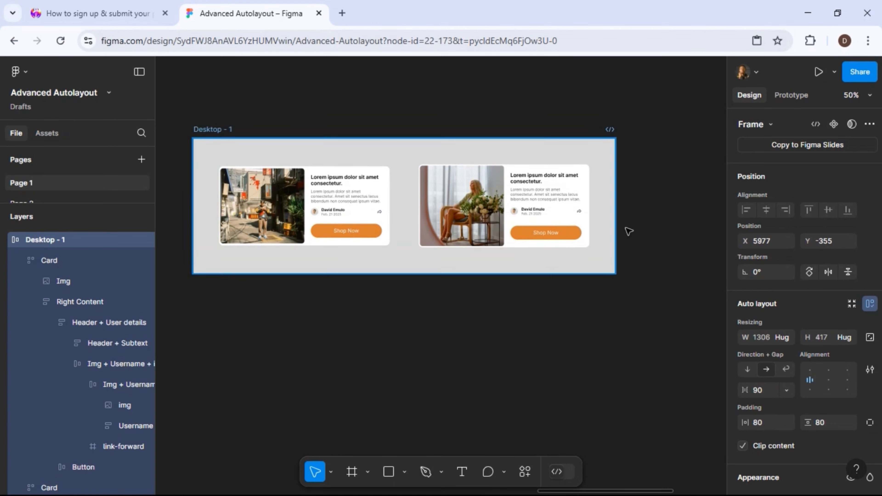
# - Test narrowing the Desktop frame to about 1263, and return its width to hug contents
pyautogui.moveTo(588, 223)
pyautogui.mouseDown()
pyautogui.moveTo(294, 229)
pyautogui.moveTo(603, 225)
pyautogui.mouseUp()
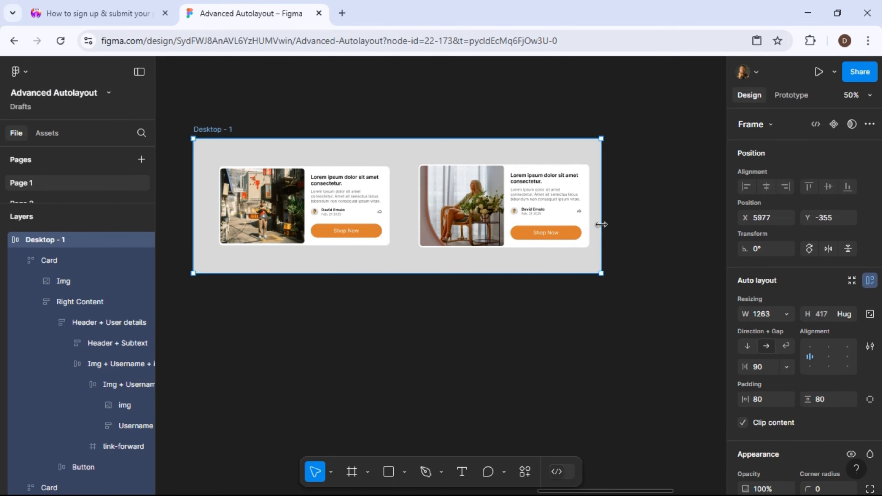
pyautogui.click(787, 314)
pyautogui.click(792, 330)
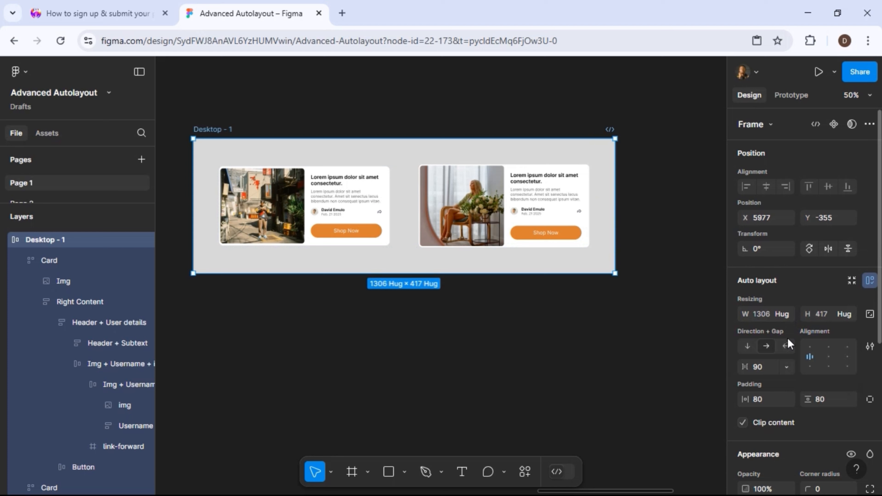
# - Switch the Desktop frame's layout direction to wrap and resize its width to about 1339
pyautogui.click(787, 346)
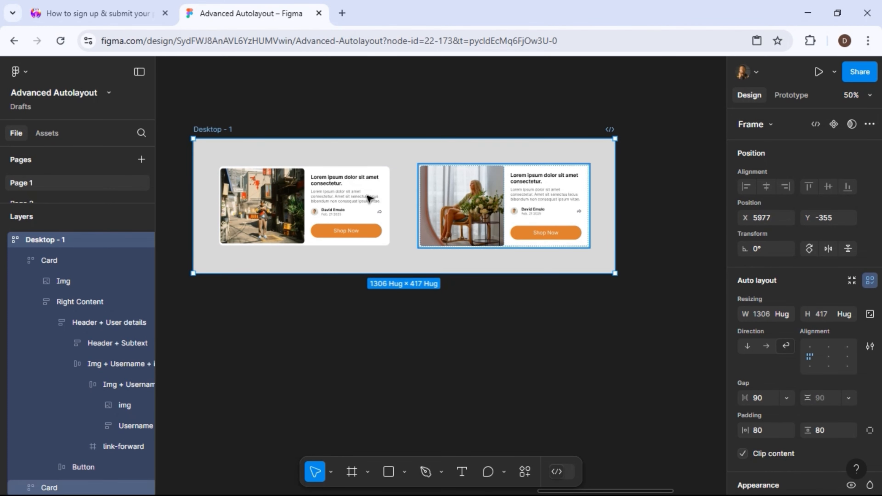
pyautogui.moveTo(617, 210)
pyautogui.mouseDown()
pyautogui.moveTo(372, 231)
pyautogui.moveTo(616, 219)
pyautogui.moveTo(545, 237)
pyautogui.moveTo(400, 231)
pyautogui.moveTo(646, 211)
pyautogui.moveTo(623, 213)
pyautogui.mouseUp()
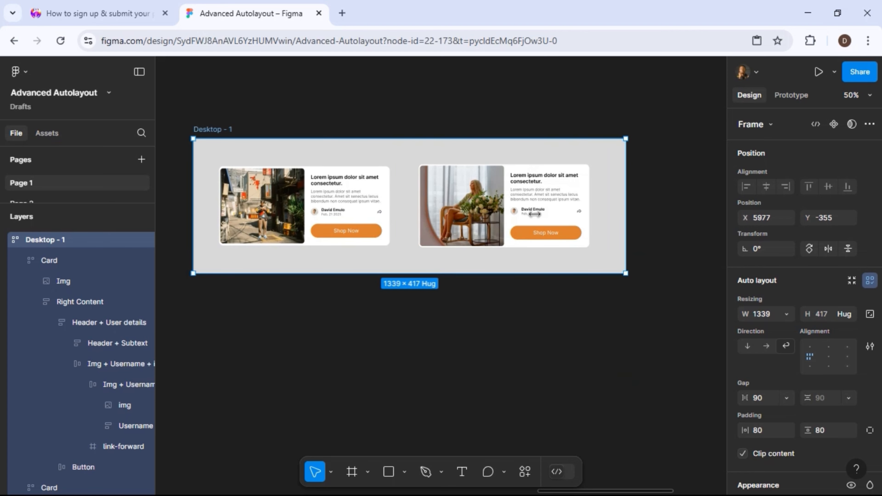
# - Set the width of both Cards in the Desktop frame to fill container
pyautogui.click(491, 215)
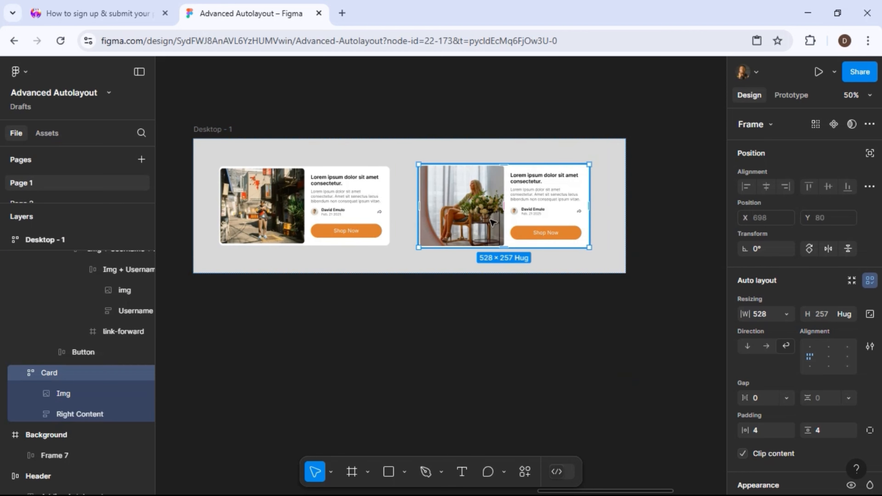
pyautogui.click(787, 313)
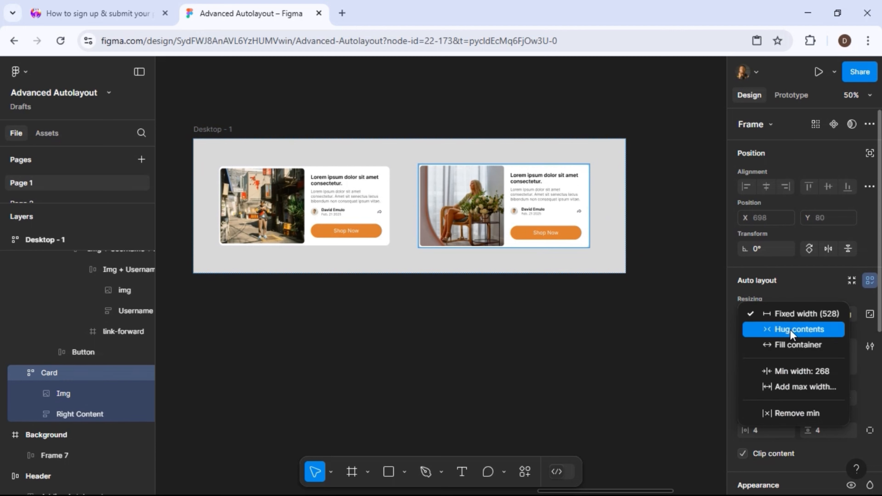
pyautogui.click(793, 340)
pyautogui.click(361, 222)
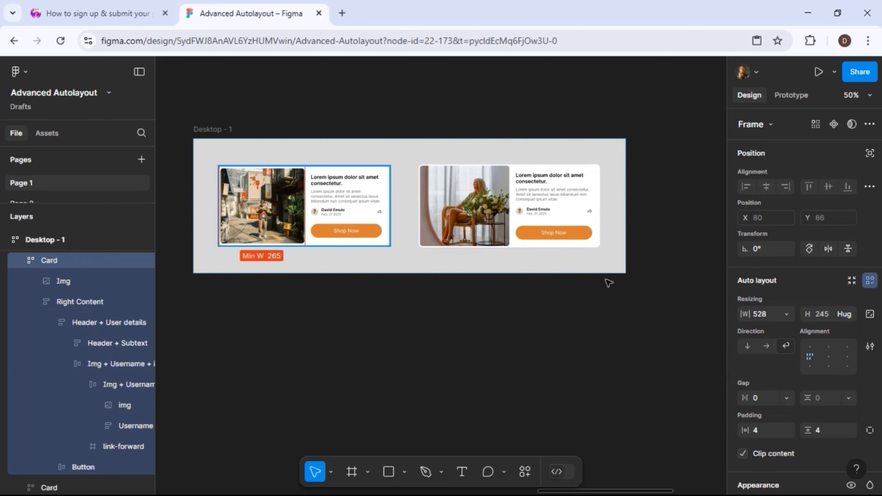
pyautogui.click(788, 314)
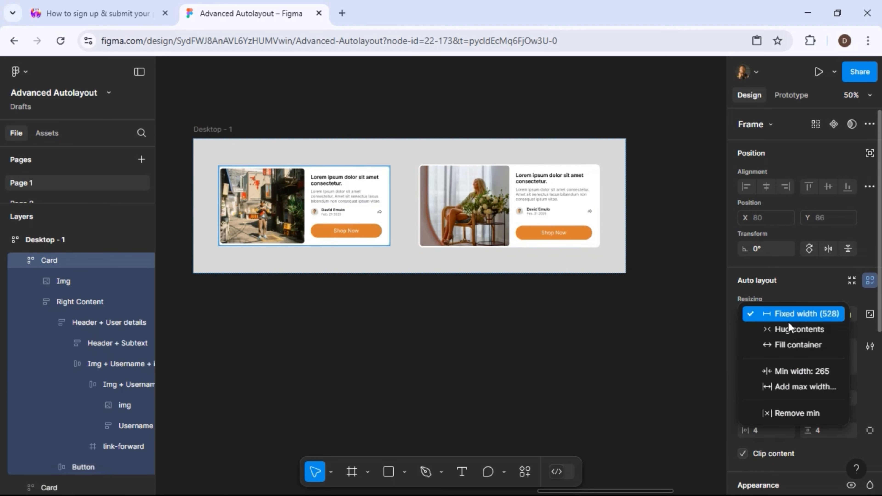
pyautogui.click(790, 344)
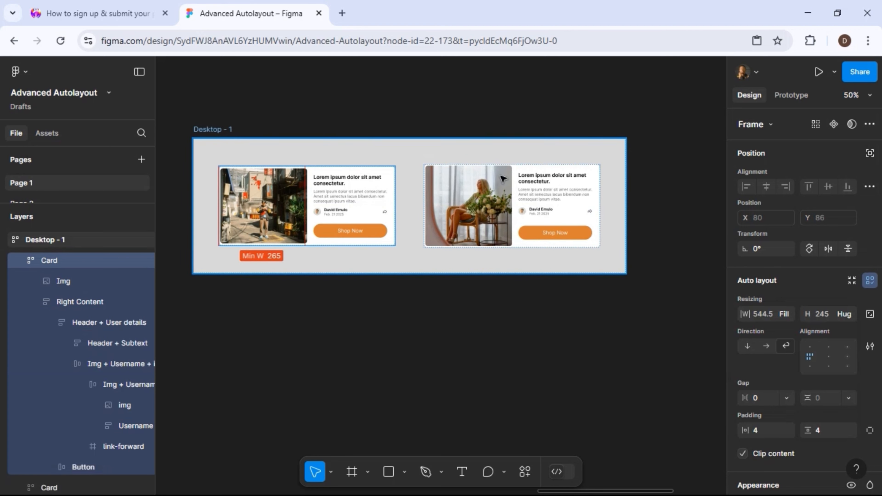
# - Narrow the Desktop frame to about 1107 and set its horizontal gap to 40
pyautogui.click(613, 181)
pyautogui.moveTo(585, 187); pyautogui.dragTo(552, 201)
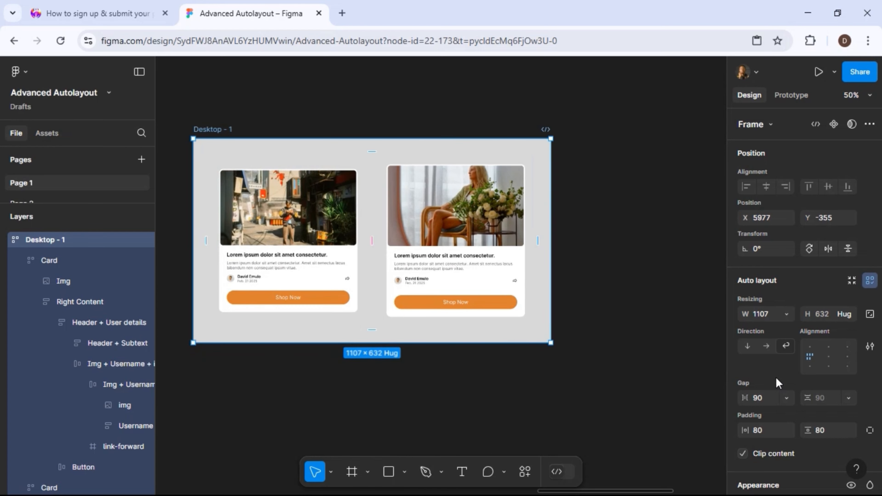
pyautogui.write('40')
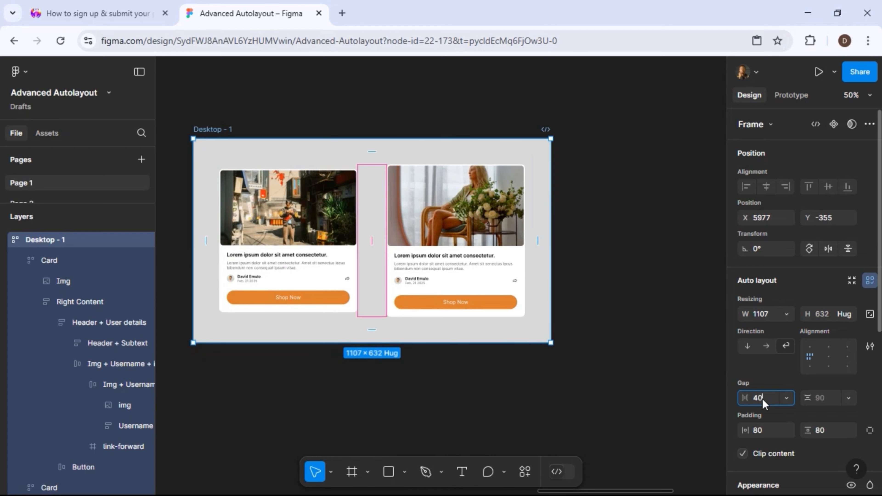
pyautogui.press('Return')
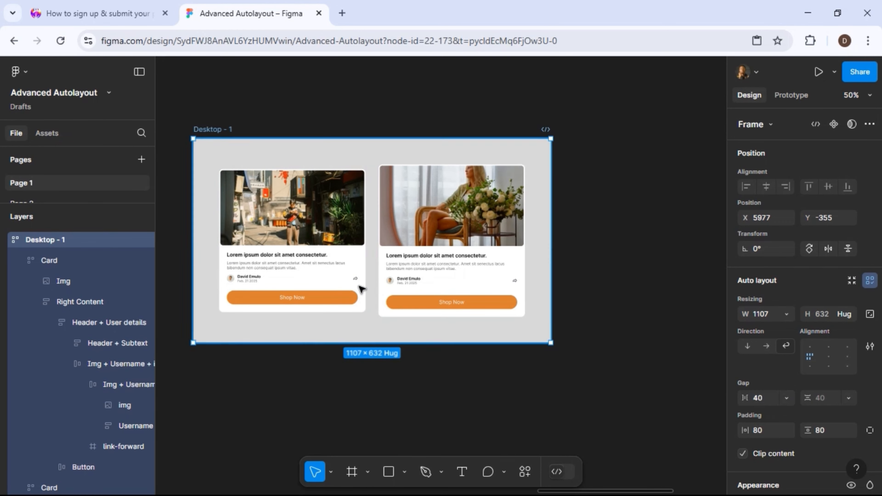
# - Move the second Card out of the Desktop frame onto the canvas at about X 5735, Y 345
pyautogui.click(488, 216)
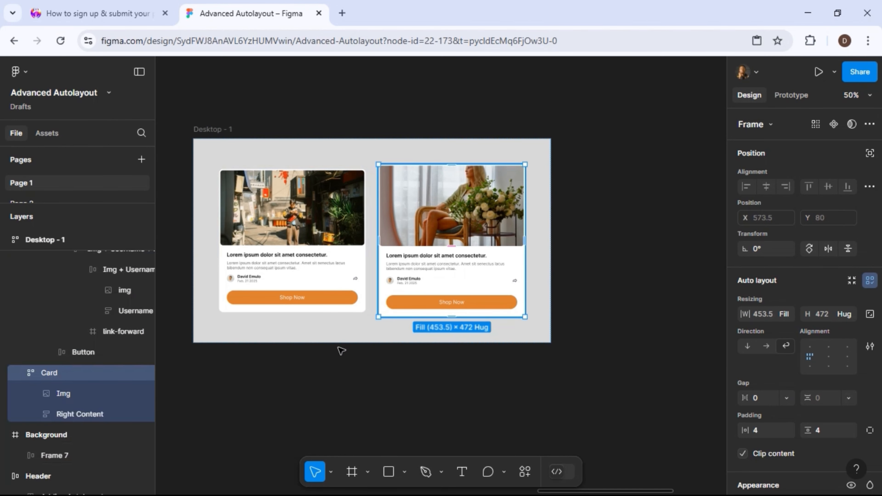
pyautogui.moveTo(233, 410); pyautogui.dragTo(310, 252)
pyautogui.click(324, 237)
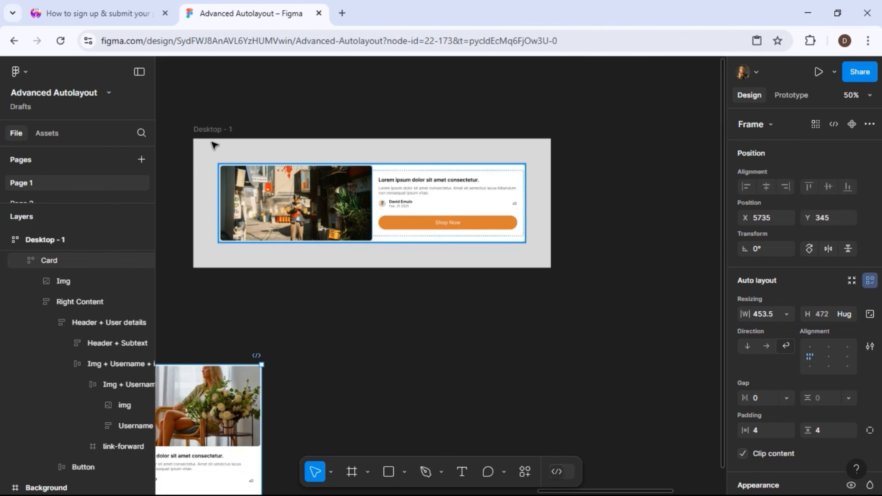
# - Move the Desktop frame to about X 6247, Y -373, away from the detached Card
pyautogui.moveTo(207, 131); pyautogui.dragTo(292, 126)
pyautogui.scroll(-1, 209, 372)
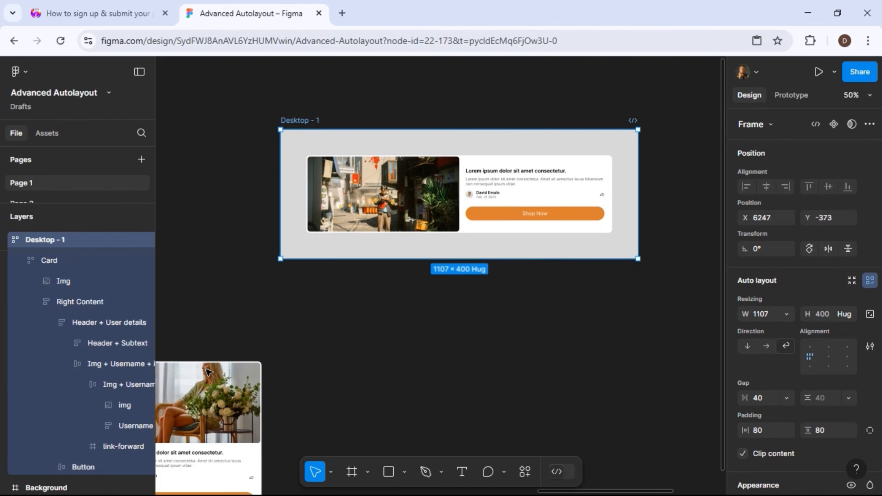
pyautogui.scroll(1, 209, 372)
pyautogui.hscroll(1, 209, 373)
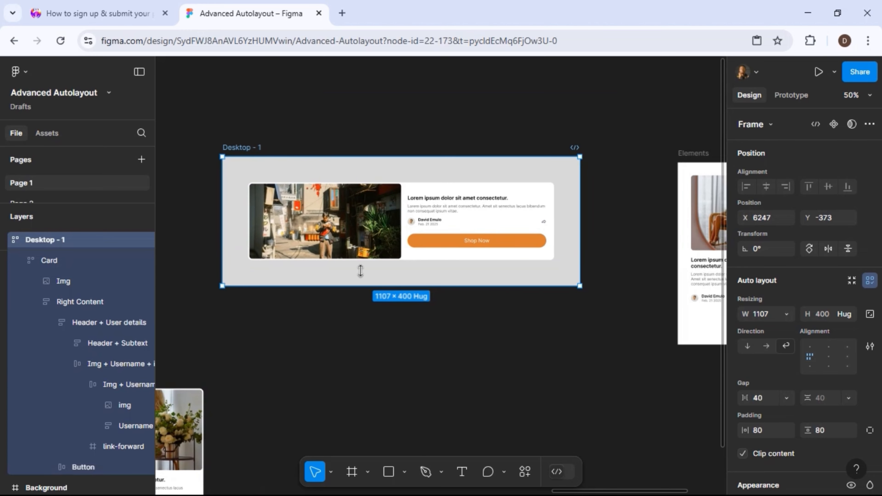
# - Duplicate the remaining Card twice inside the Desktop frame to make a row of three
pyautogui.click(378, 247)
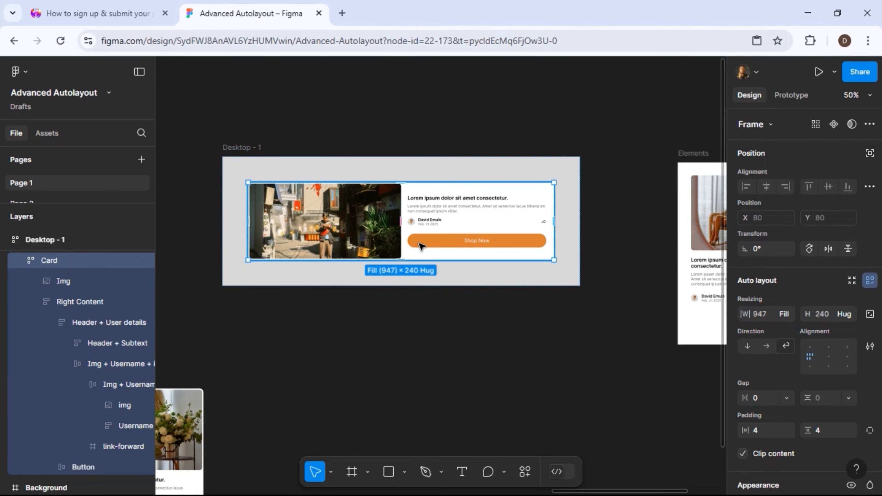
pyautogui.hotkey('ctrl', 'd')
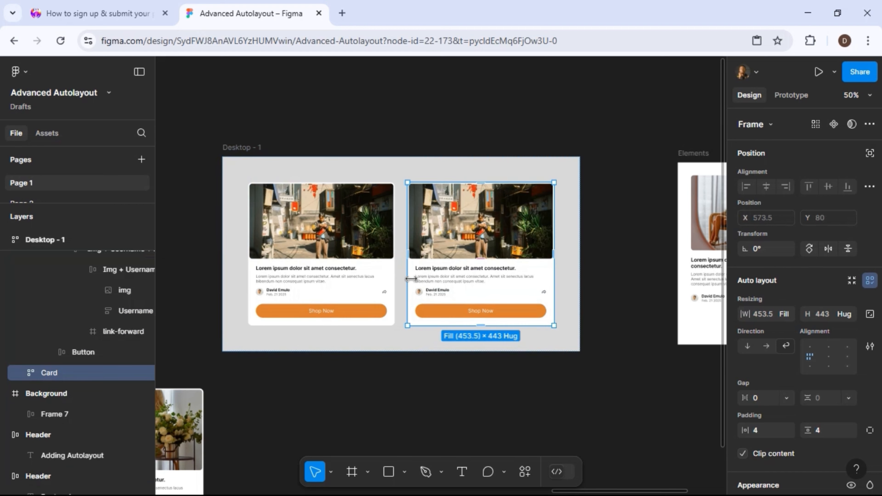
pyautogui.hotkey('ctrl', 'd')
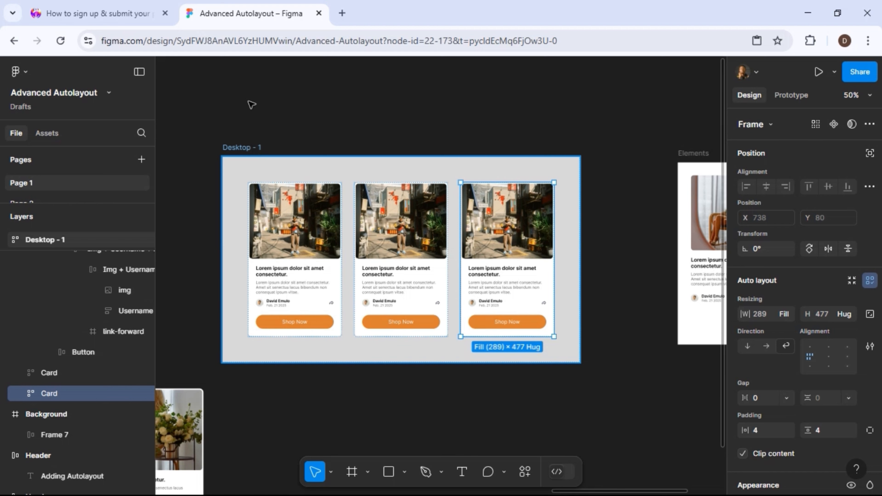
# - Move the Desktop frame up to about X 6239, Y -611 and widen it to about 1245
pyautogui.moveTo(249, 147); pyautogui.dragTo(246, 72)
pyautogui.scroll(1, 246, 73)
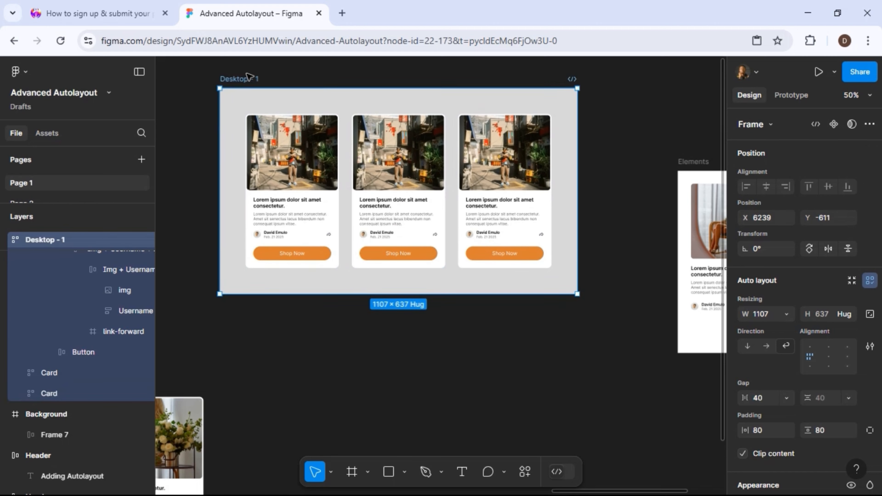
pyautogui.scroll(2, 249, 76)
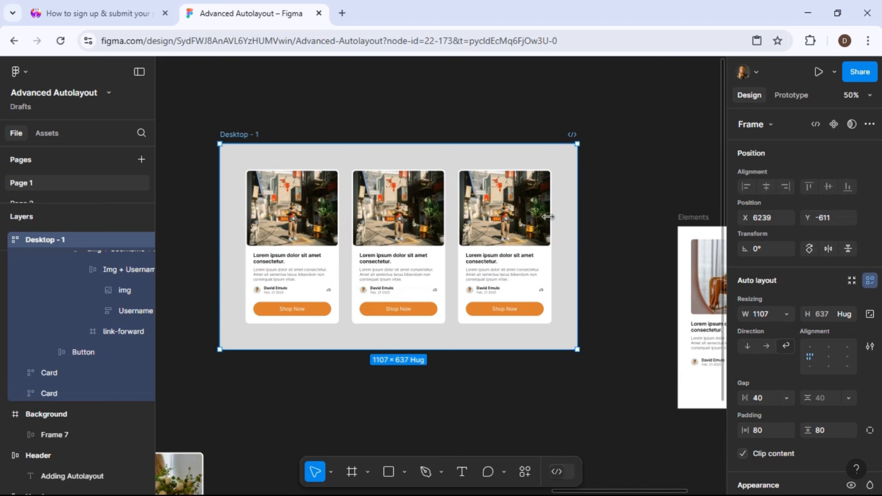
pyautogui.moveTo(534, 218); pyautogui.dragTo(622, 213)
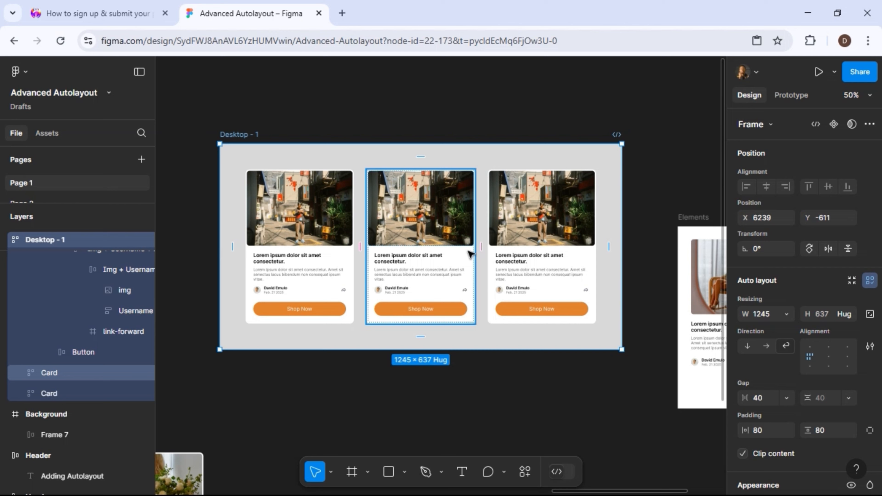
# - Place a copy of the first Card below the Desktop frame at about X 6573, Y 115
pyautogui.click(311, 218)
pyautogui.moveTo(310, 209); pyautogui.dragTo(394, 416)
pyautogui.scroll(-4, 393, 416)
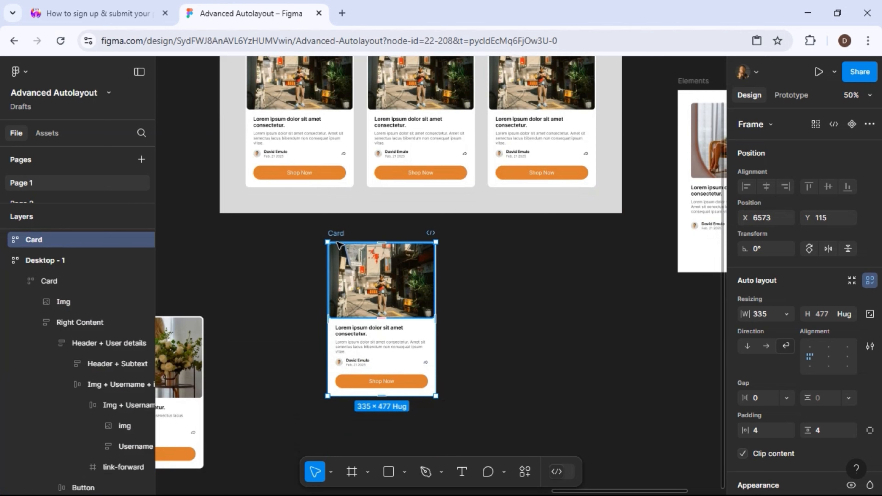
# - Duplicate the standalone Card beside itself at about X 6965, Y 115 and widen the copy to about 559 for the side-by-side layout
pyautogui.moveTo(422, 232); pyautogui.dragTo(460, 235)
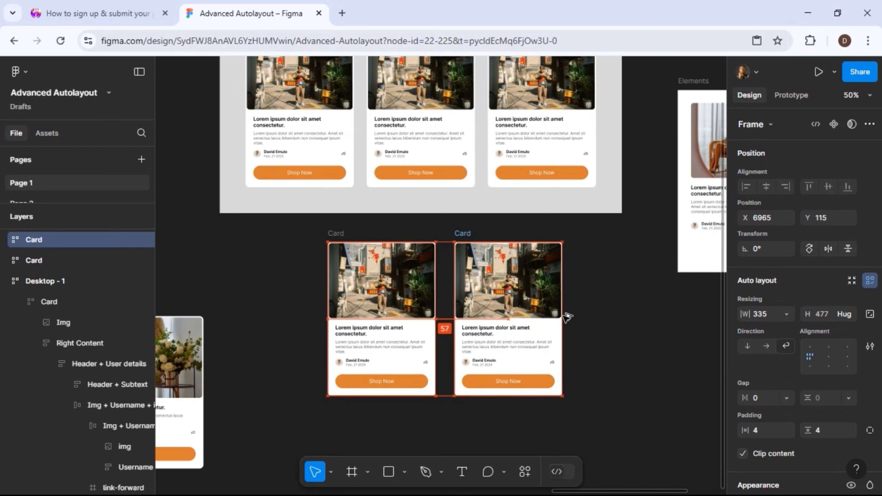
pyautogui.moveTo(601, 304); pyautogui.dragTo(635, 294)
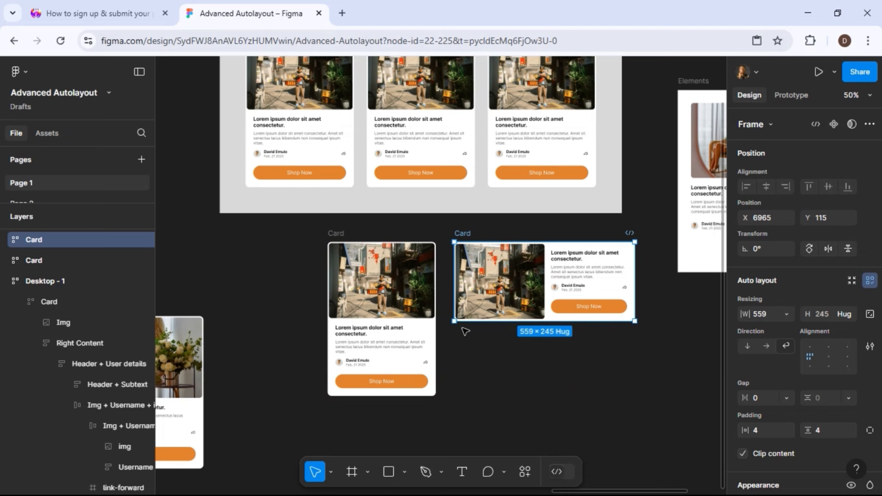
pyautogui.scroll(2, 465, 330)
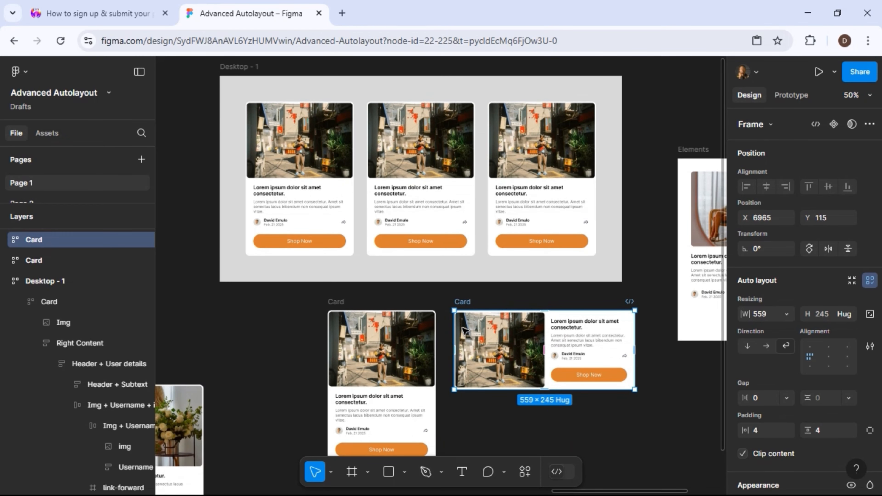